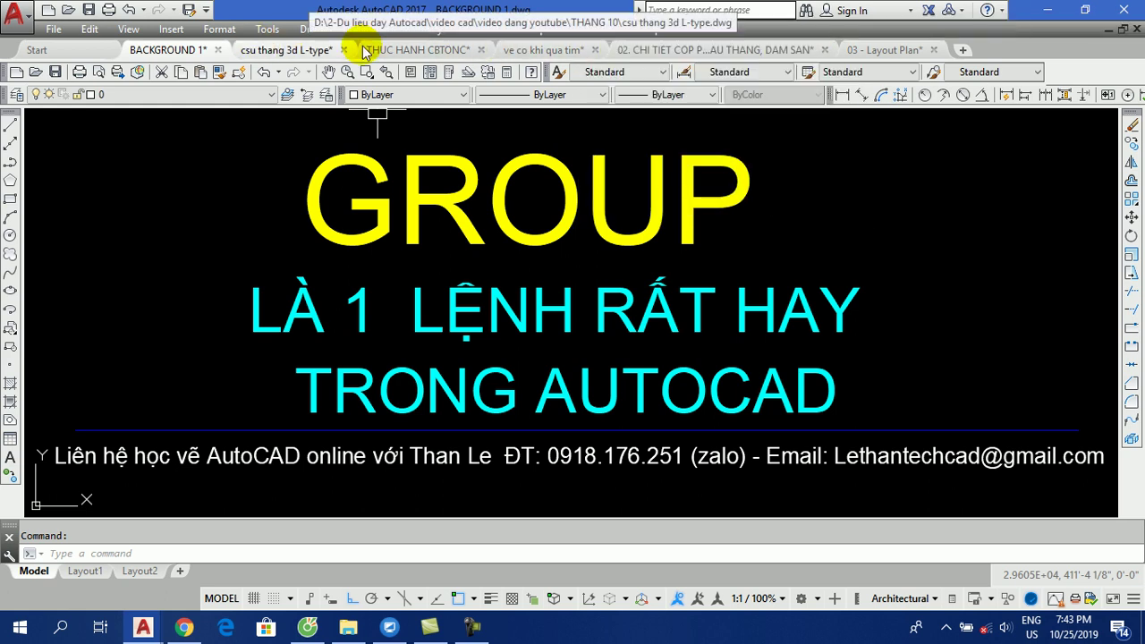
# Step: Switch to the '02. CHI TIET COP PHA...' formwork drawing and bring the left scaffold bays into view
pyautogui.click(706, 51)
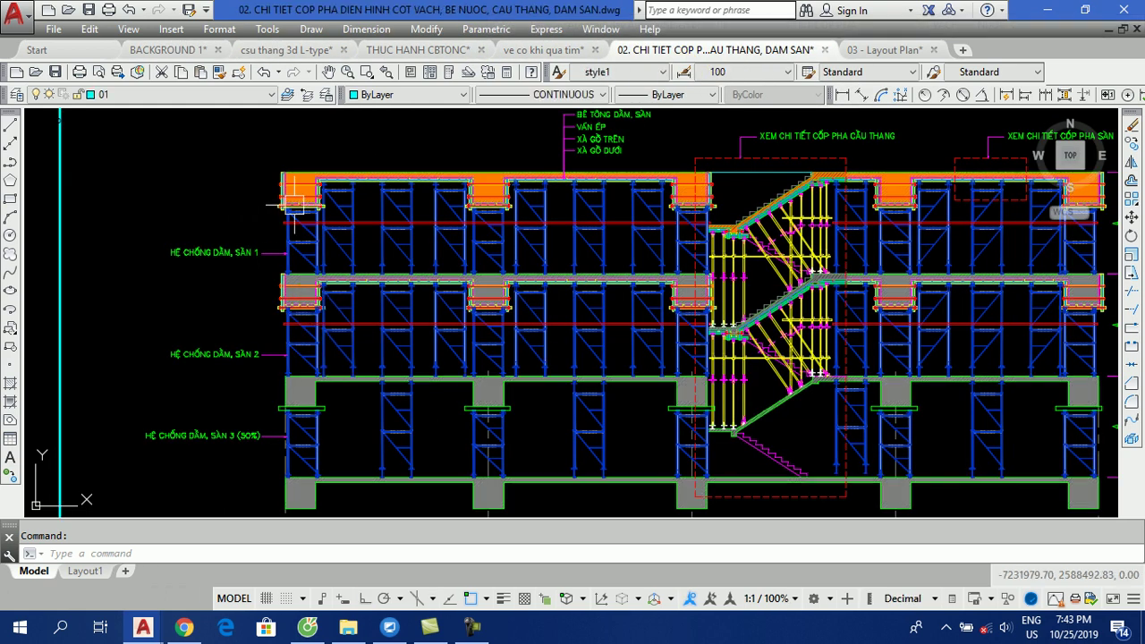
pyautogui.scroll(3, 358, 229)
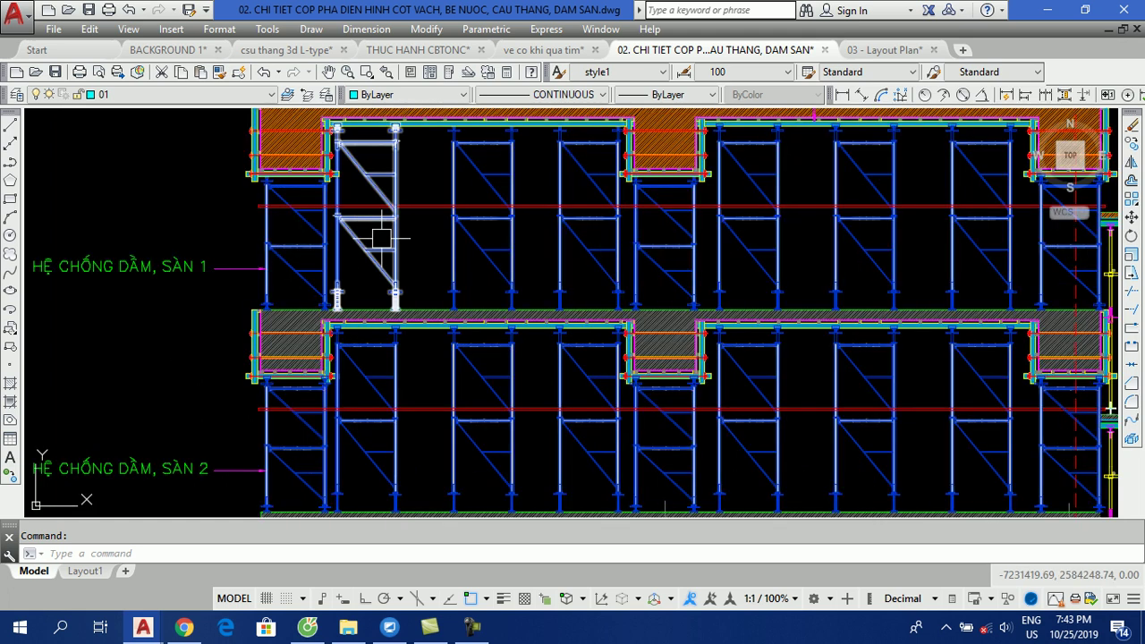
pyautogui.moveTo(864, 276); pyautogui.dragTo(804, 281, button='middle')
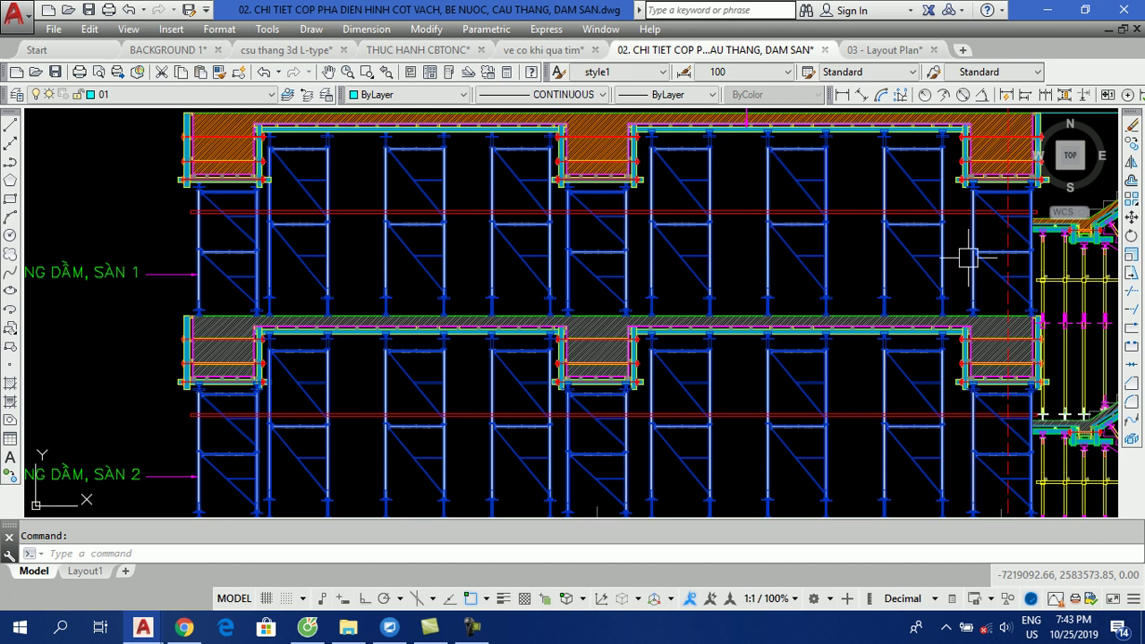
# Step: Select and deselect several upper-bay scaffold frames one at a time to inspect them
pyautogui.click(322, 279)
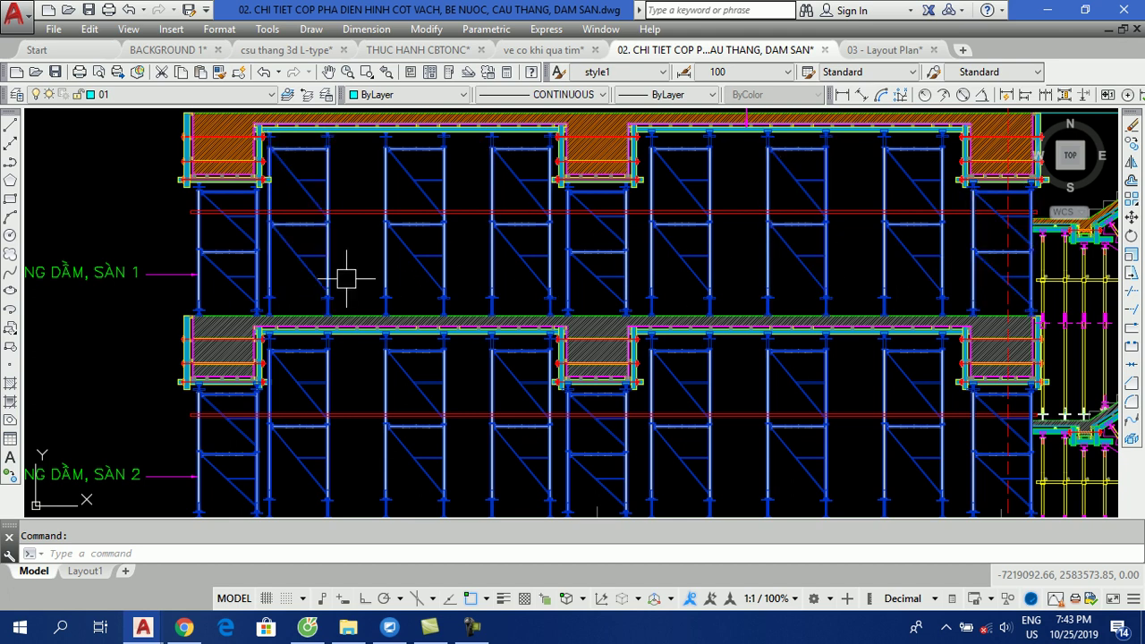
pyautogui.press('Escape')
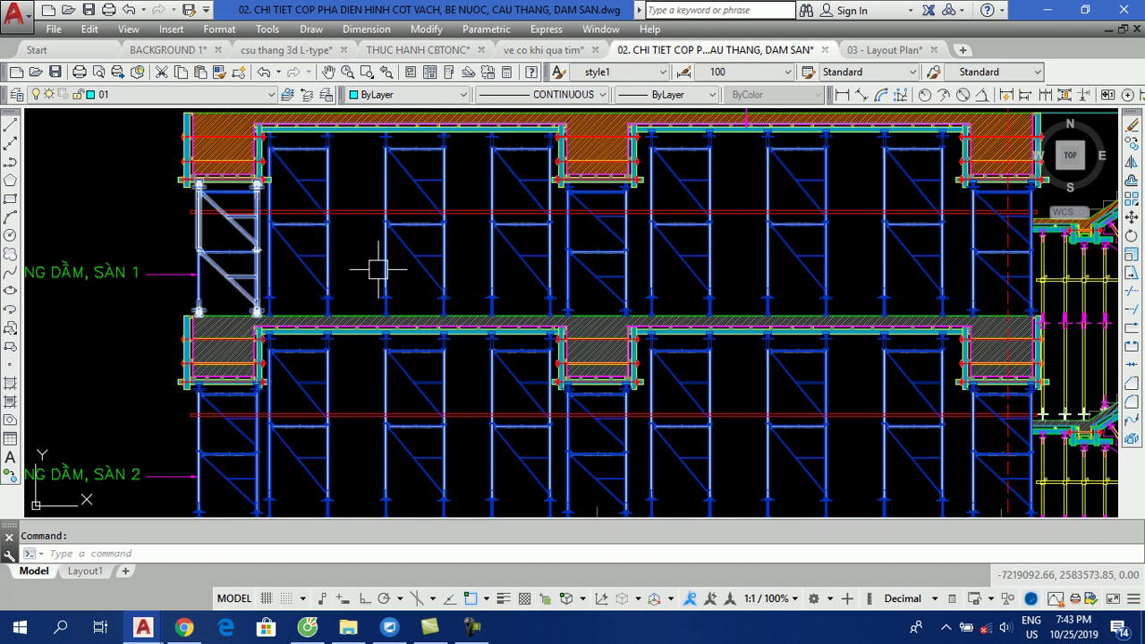
pyautogui.click(562, 286)
pyautogui.press('Escape')
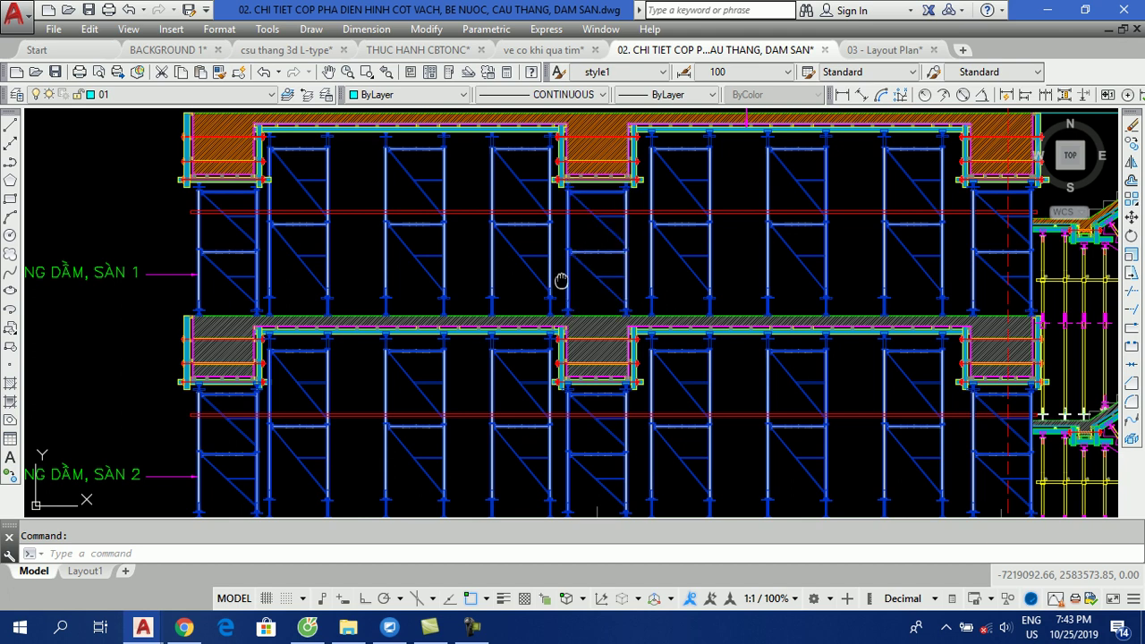
pyautogui.moveTo(561, 279); pyautogui.dragTo(561, 311, button='middle')
pyautogui.click(233, 292)
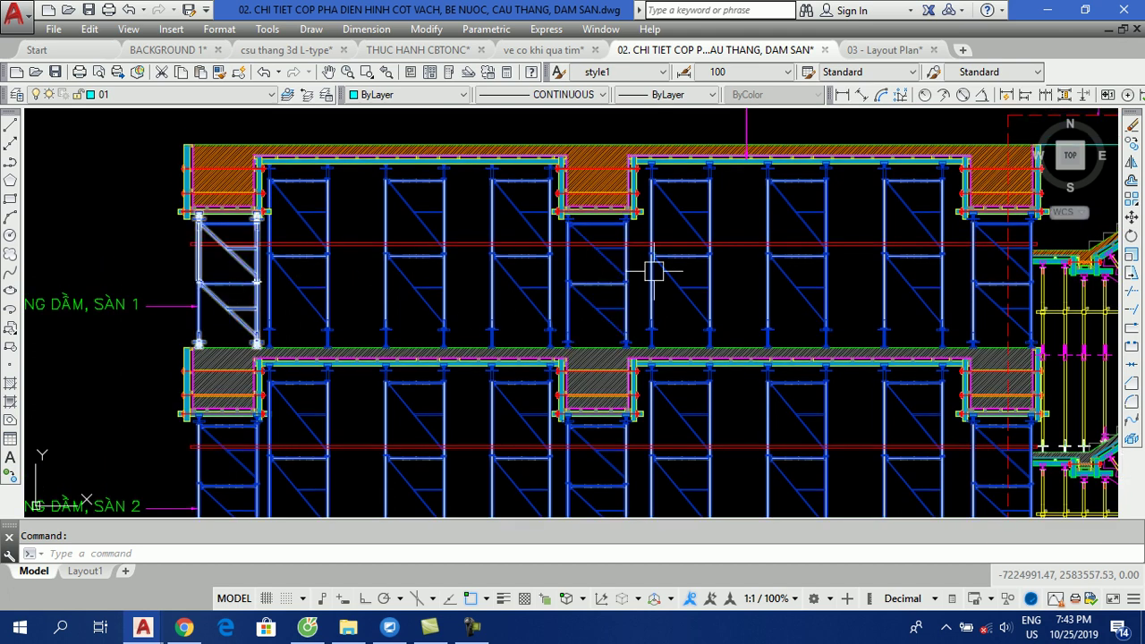
pyautogui.press('Escape')
pyautogui.click(940, 269)
pyautogui.press('Escape')
# Step: Pan and zoom out to frame the full formwork elevation
pyautogui.moveTo(721, 336); pyautogui.dragTo(656, 339, button='middle')
pyautogui.moveTo(388, 337); pyautogui.dragTo(485, 343, button='middle')
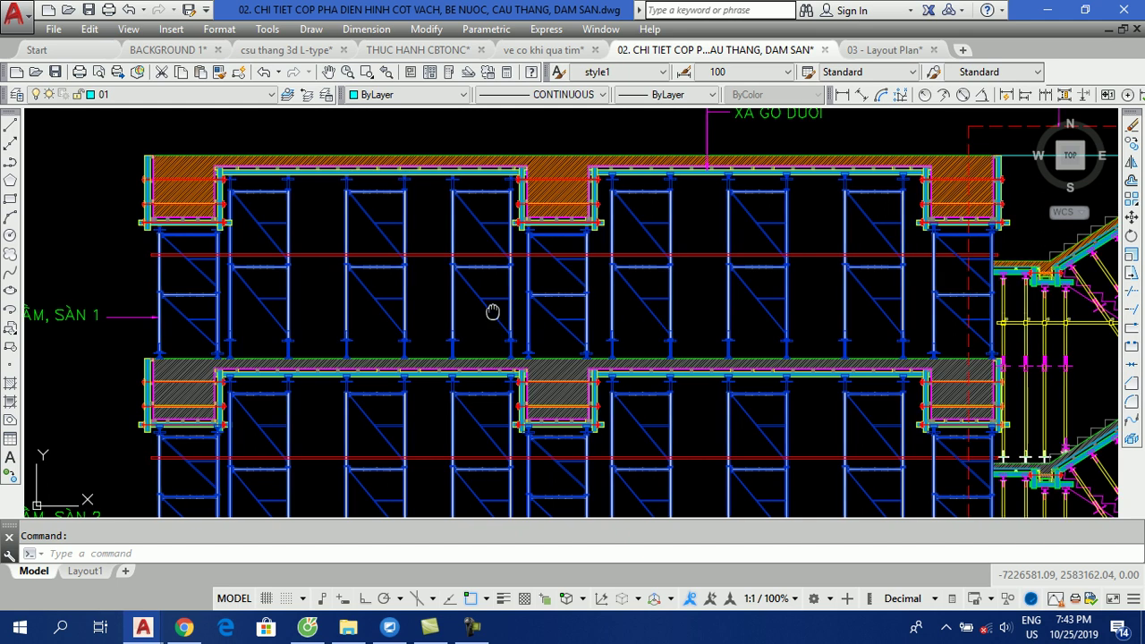
pyautogui.moveTo(492, 312); pyautogui.dragTo(518, 314, button='middle')
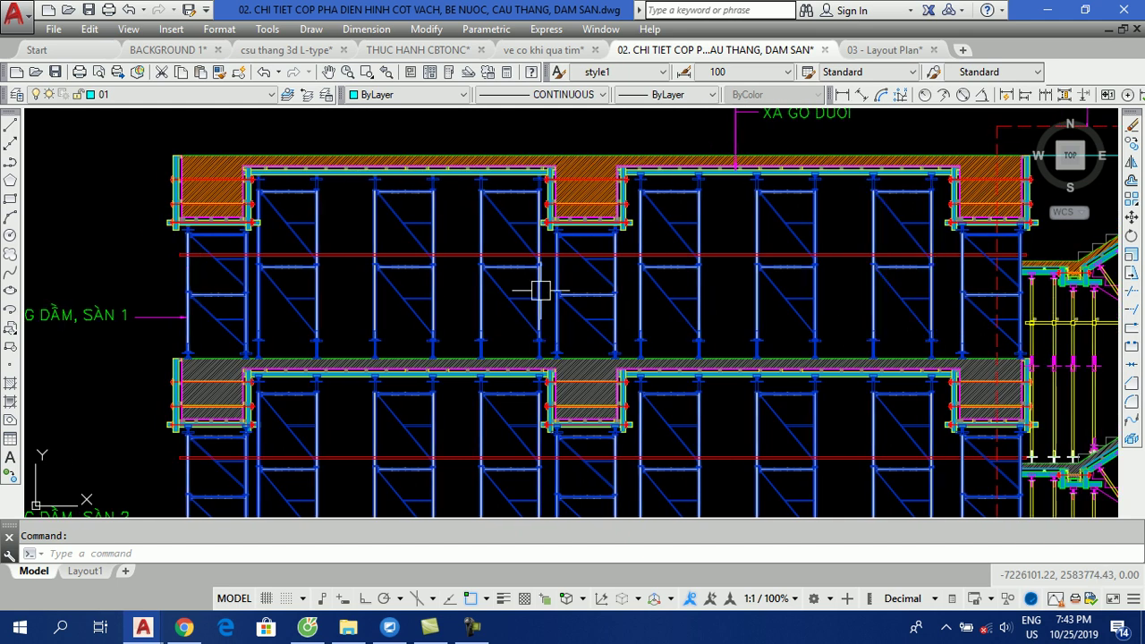
pyautogui.scroll(-3, 404, 284)
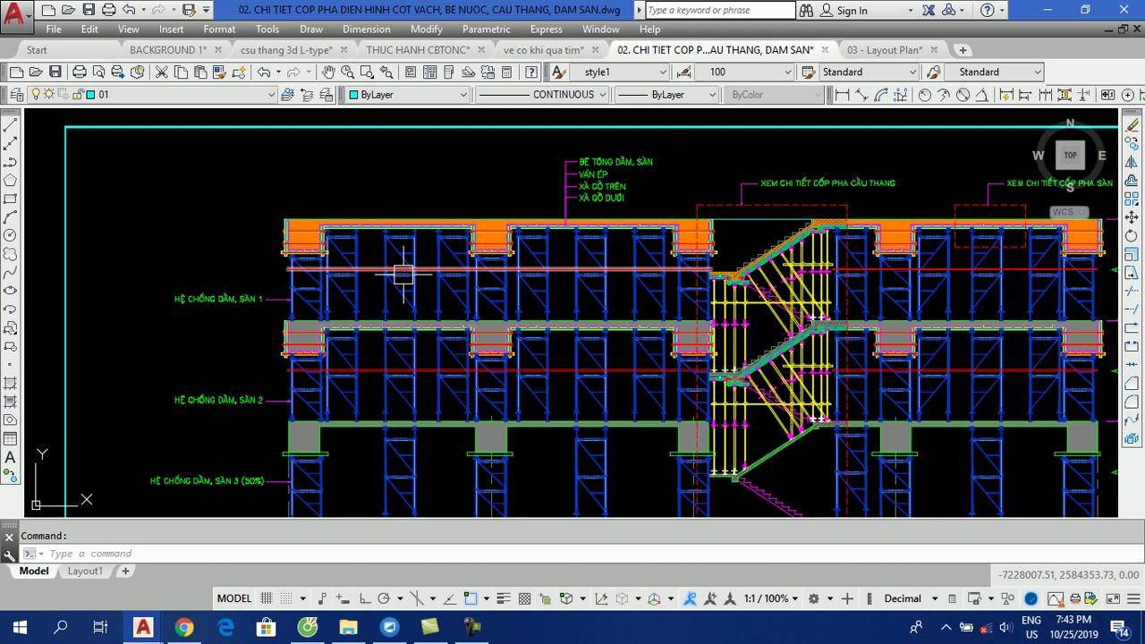
pyautogui.moveTo(352, 289); pyautogui.dragTo(65, 215, button='middle')
pyautogui.scroll(-3, 644, 353)
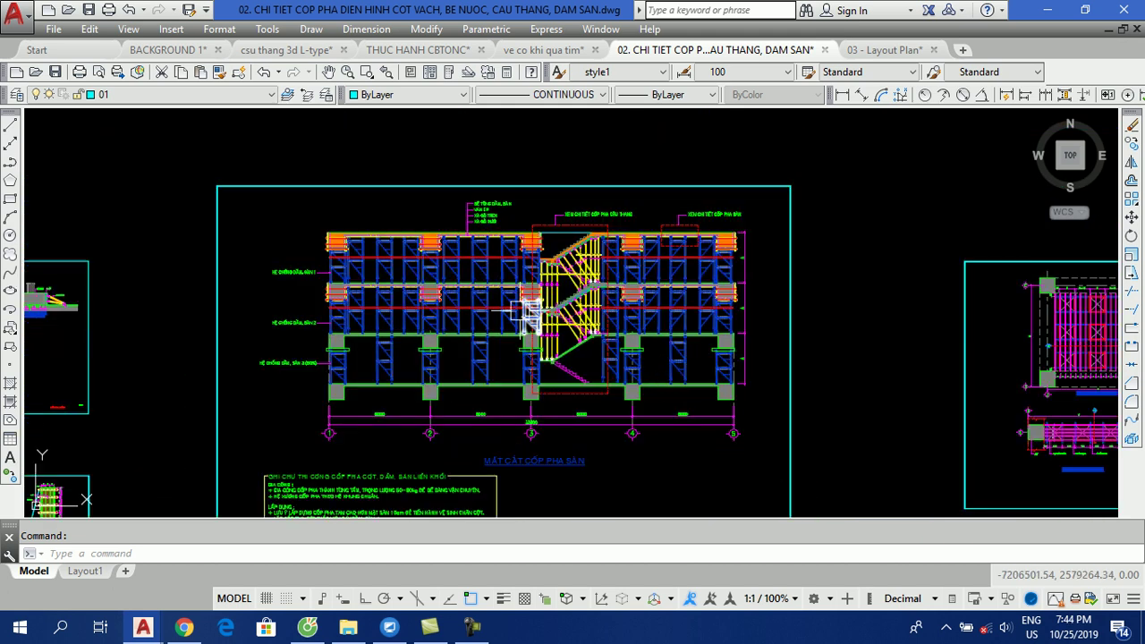
pyautogui.scroll(3, 382, 271)
pyautogui.scroll(-3, 188, 264)
pyautogui.scroll(-2, 80, 219)
pyautogui.scroll(5, 592, 295)
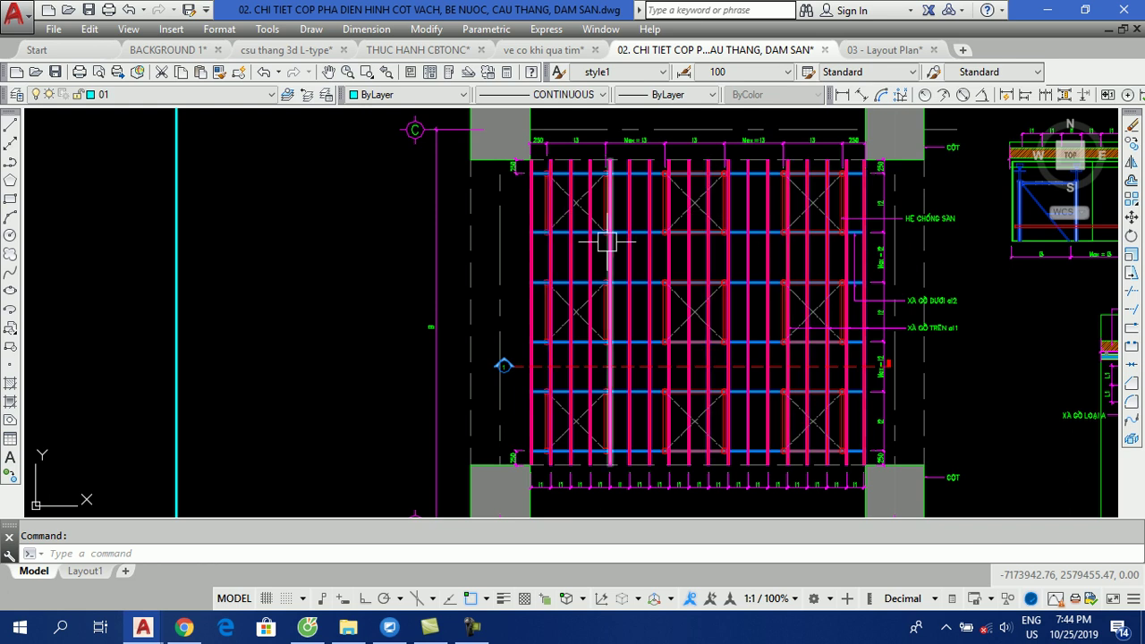
pyautogui.moveTo(623, 238); pyautogui.dragTo(604, 283, button='middle')
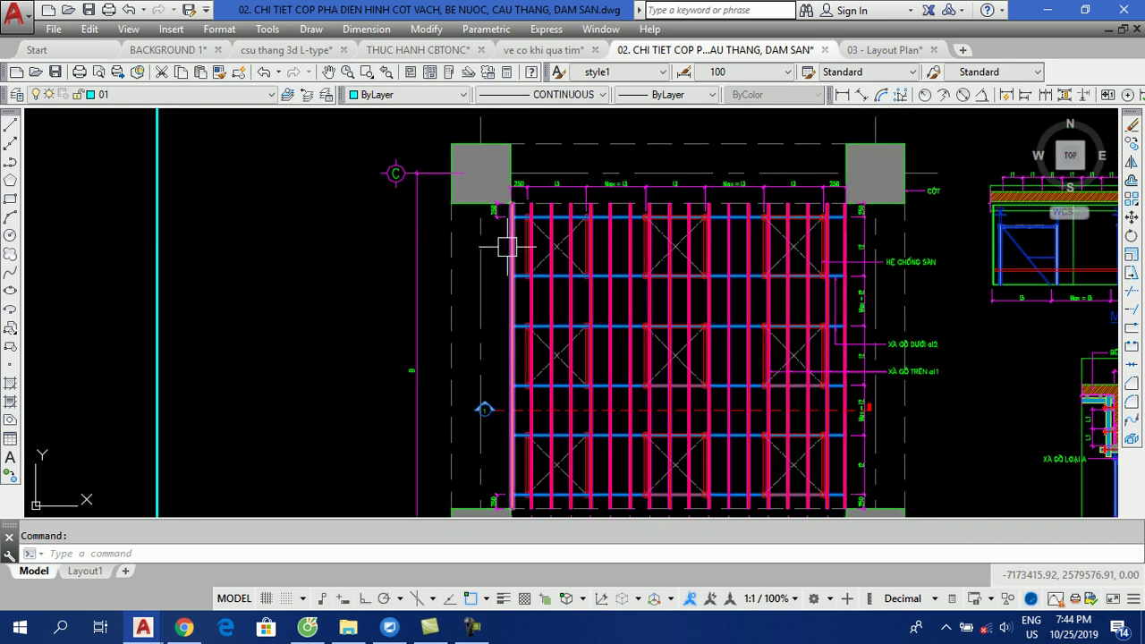
pyautogui.moveTo(229, 320); pyautogui.dragTo(613, 299, button='middle')
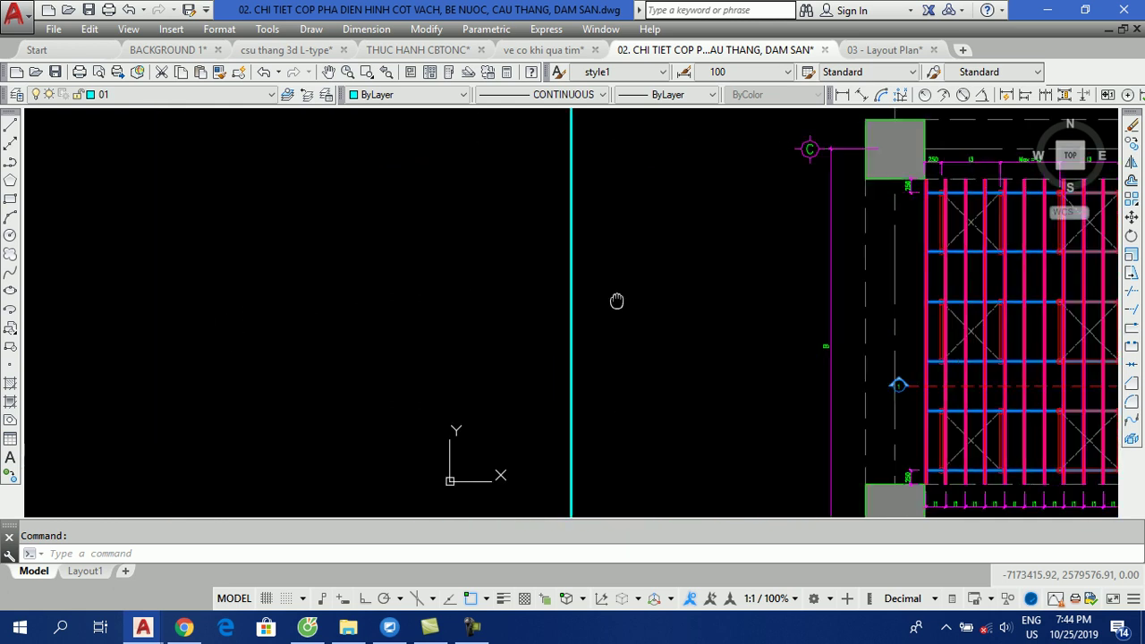
pyautogui.moveTo(350, 316); pyautogui.dragTo(581, 301, button='middle')
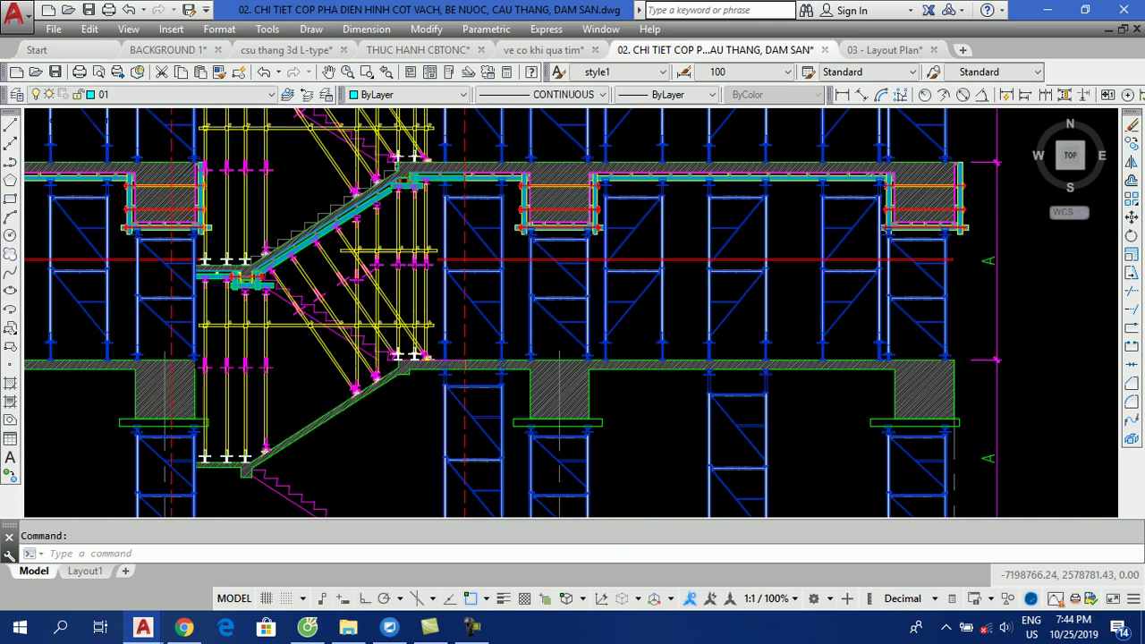
pyautogui.scroll(-3, 433, 267)
pyautogui.scroll(3, 259, 232)
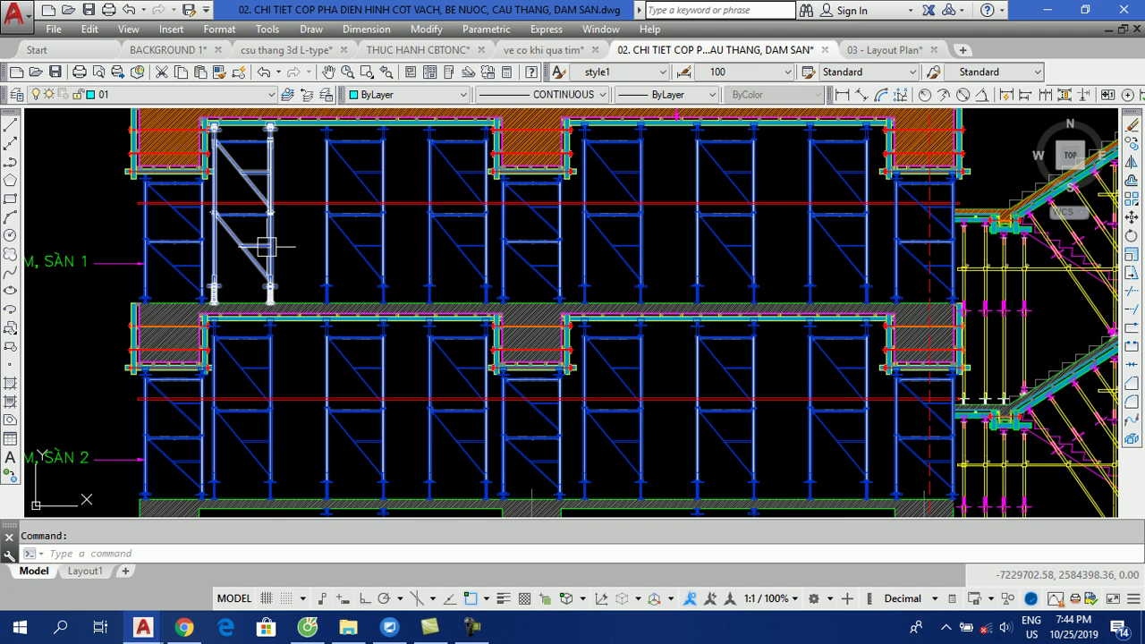
# Step: Select the eight upper-bay scaffold frames and combine them with GROUP
pyautogui.click(255, 243)
pyautogui.click(385, 245)
pyautogui.click(430, 245)
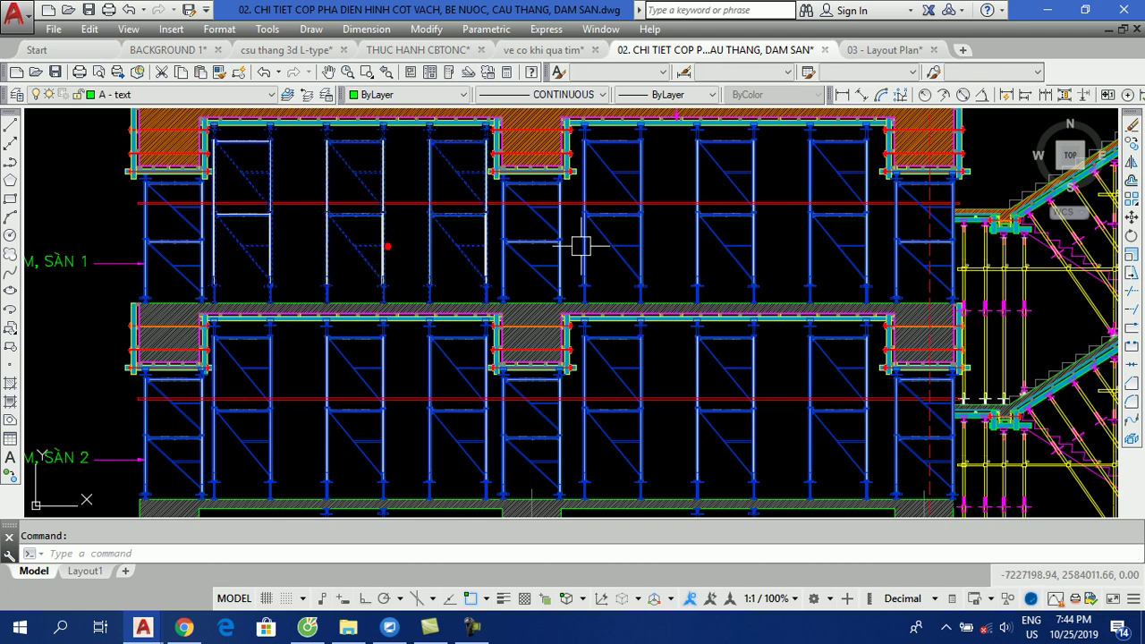
pyautogui.click(531, 242)
pyautogui.click(634, 253)
pyautogui.click(727, 249)
pyautogui.click(814, 244)
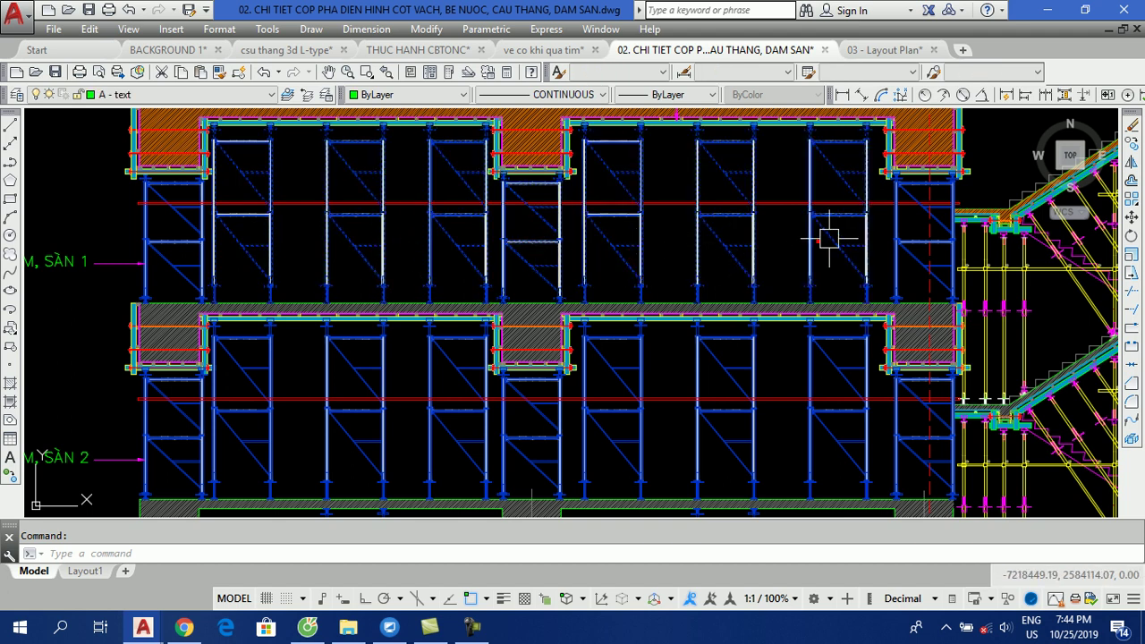
pyautogui.click(900, 238)
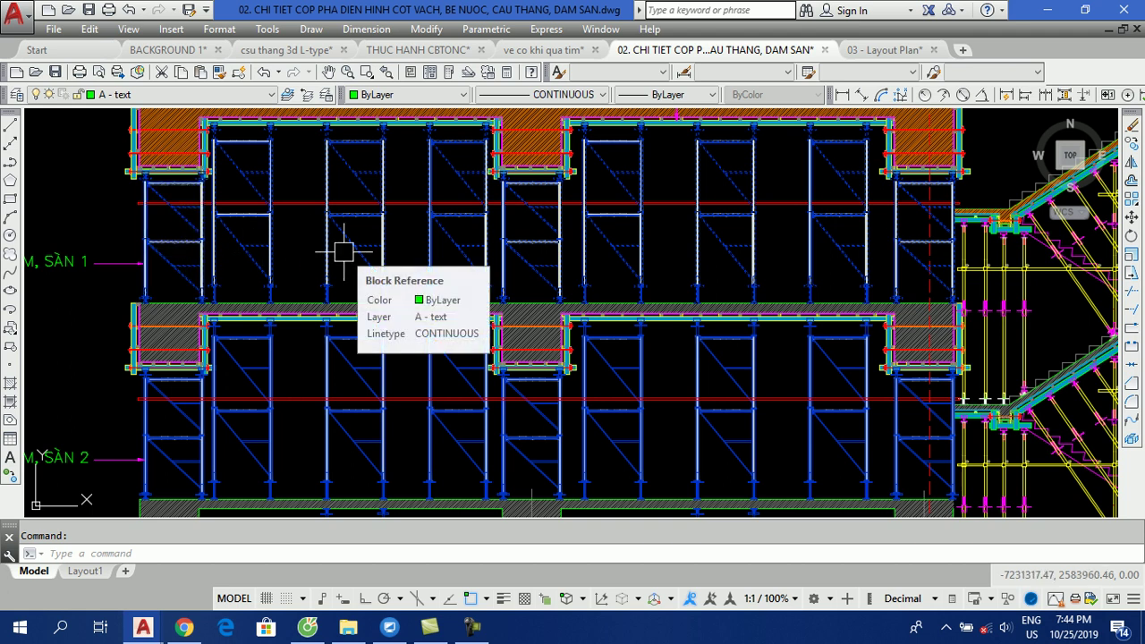
pyautogui.write('GROUP')
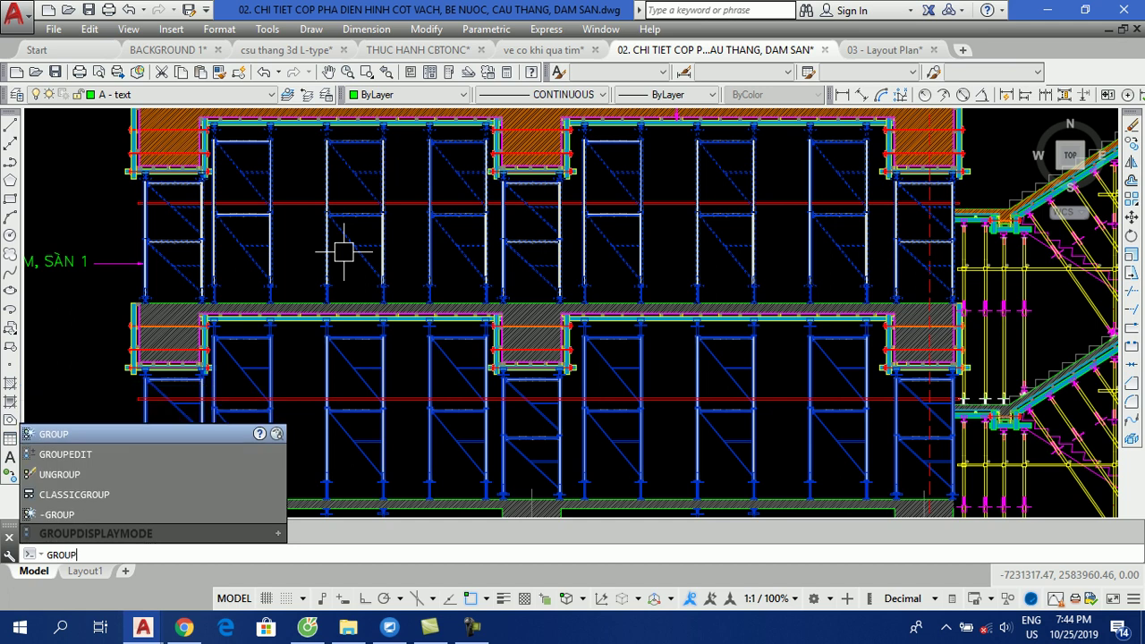
pyautogui.press('Return')
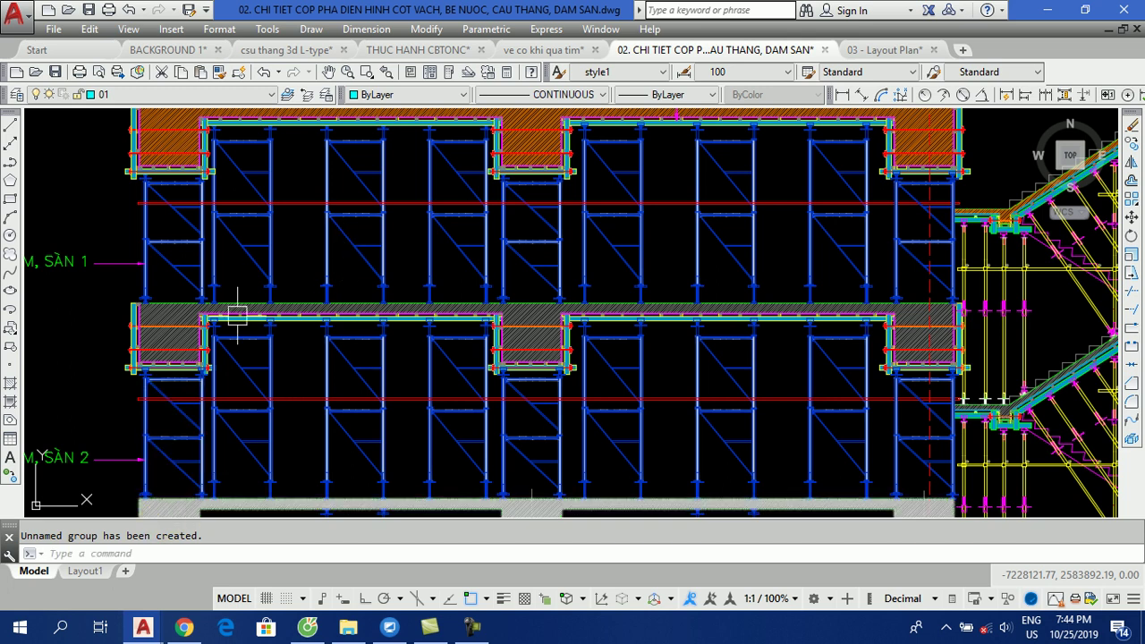
# Step: Confirm the upper scaffold frames highlight together as one group, then begin a group command
pyautogui.click(327, 245)
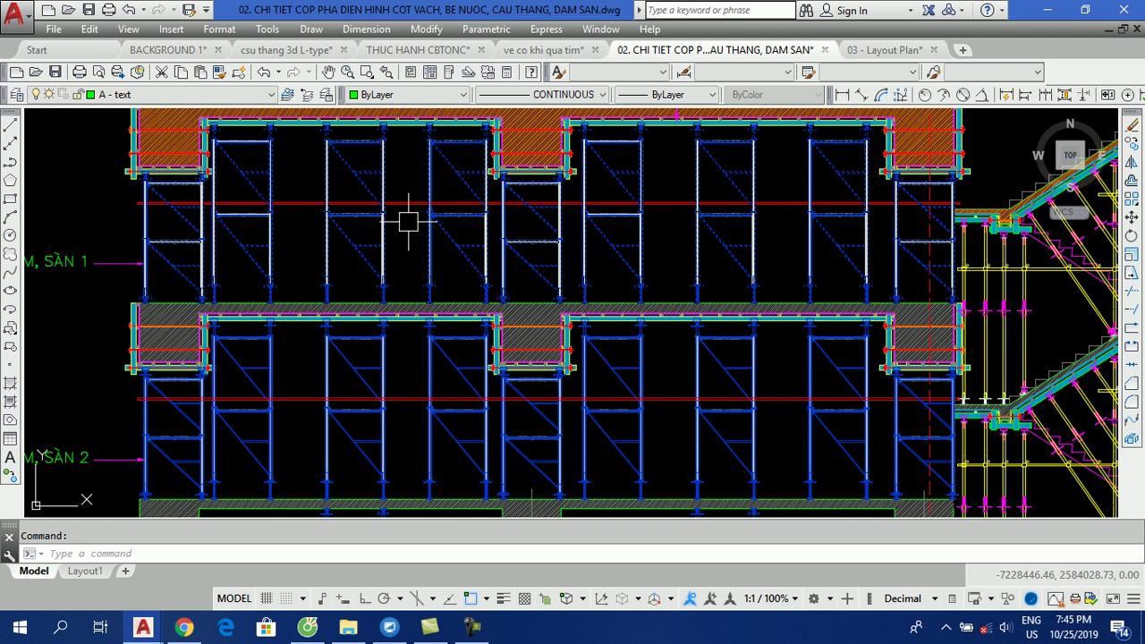
pyautogui.press('Escape')
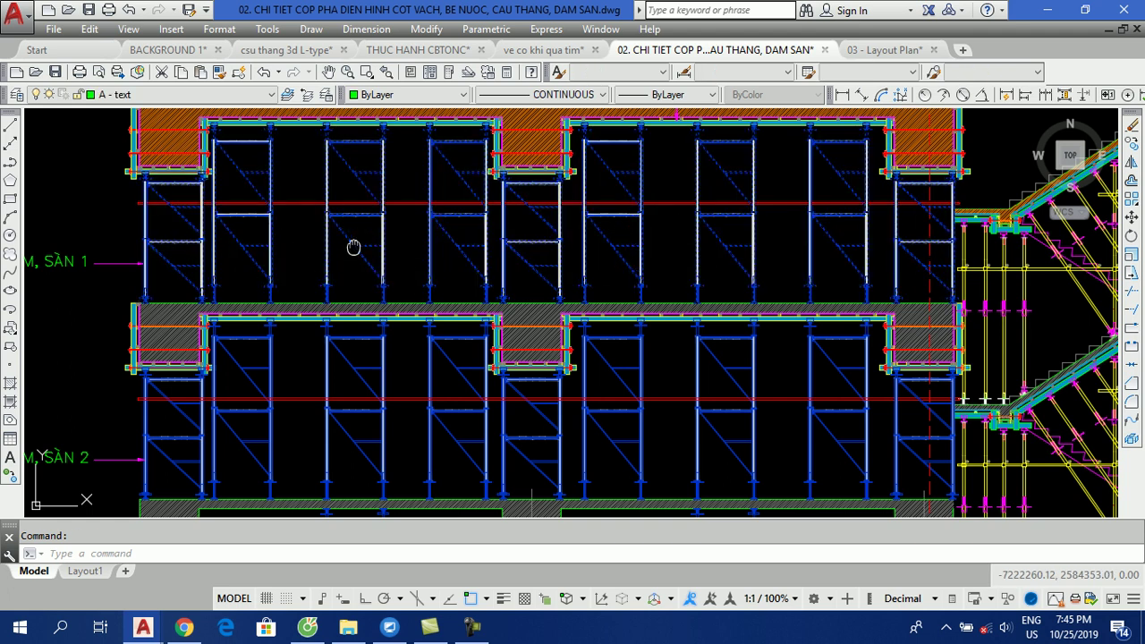
pyautogui.moveTo(350, 247); pyautogui.dragTo(376, 289, button='middle')
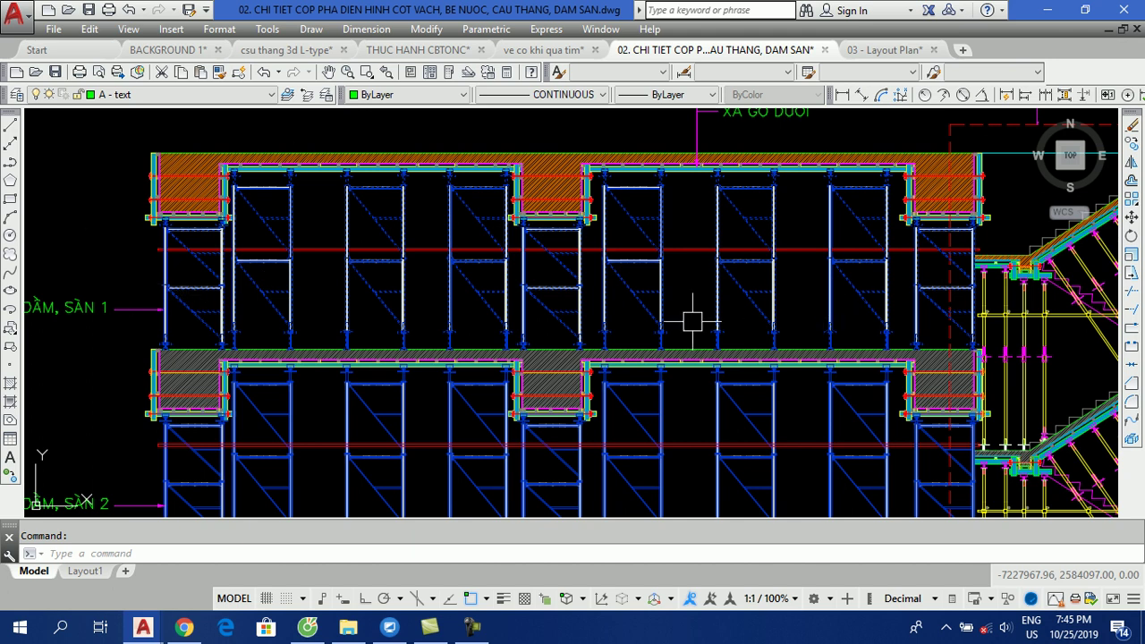
pyautogui.press('Escape')
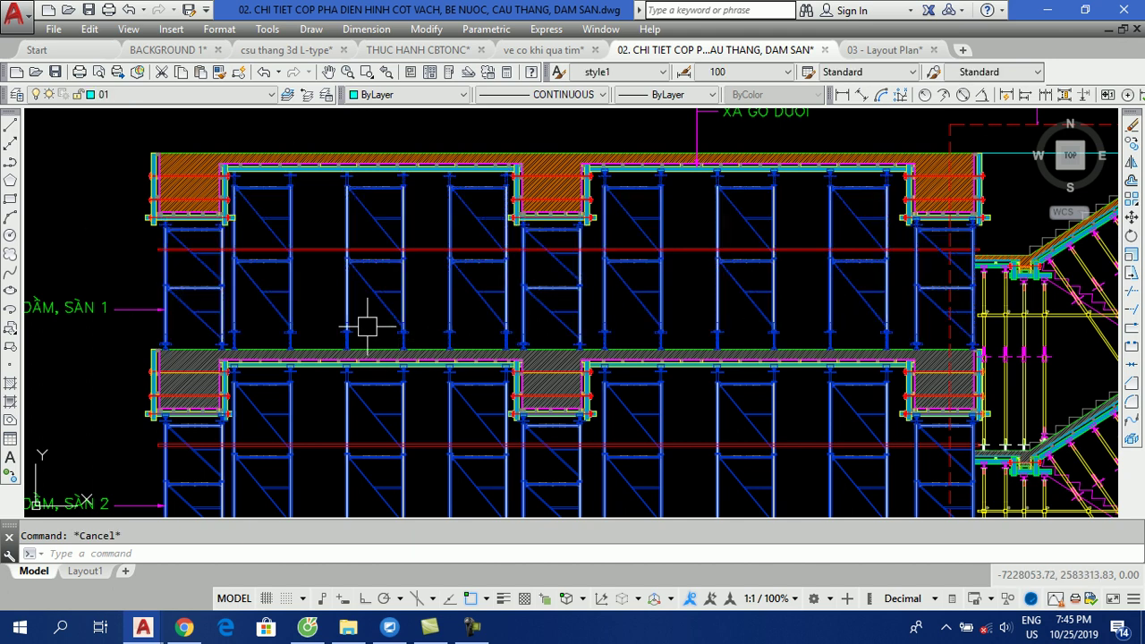
pyautogui.write('group')
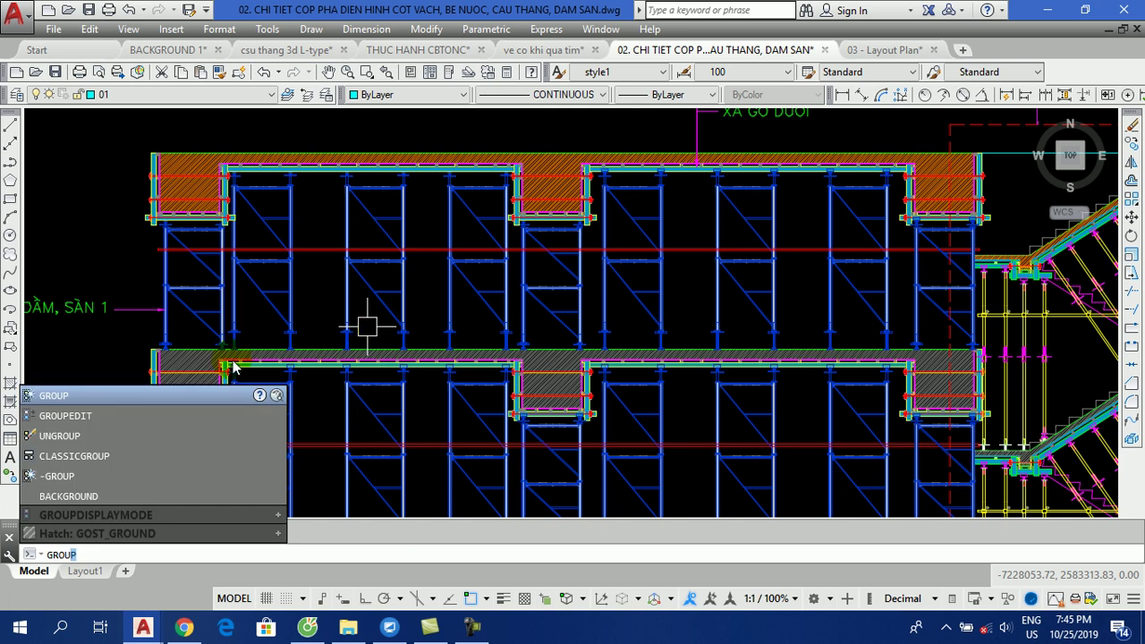
# Step: Add the upper beam formwork outline to the scaffold group through GROUPEDIT Add objects
pyautogui.click(70, 417)
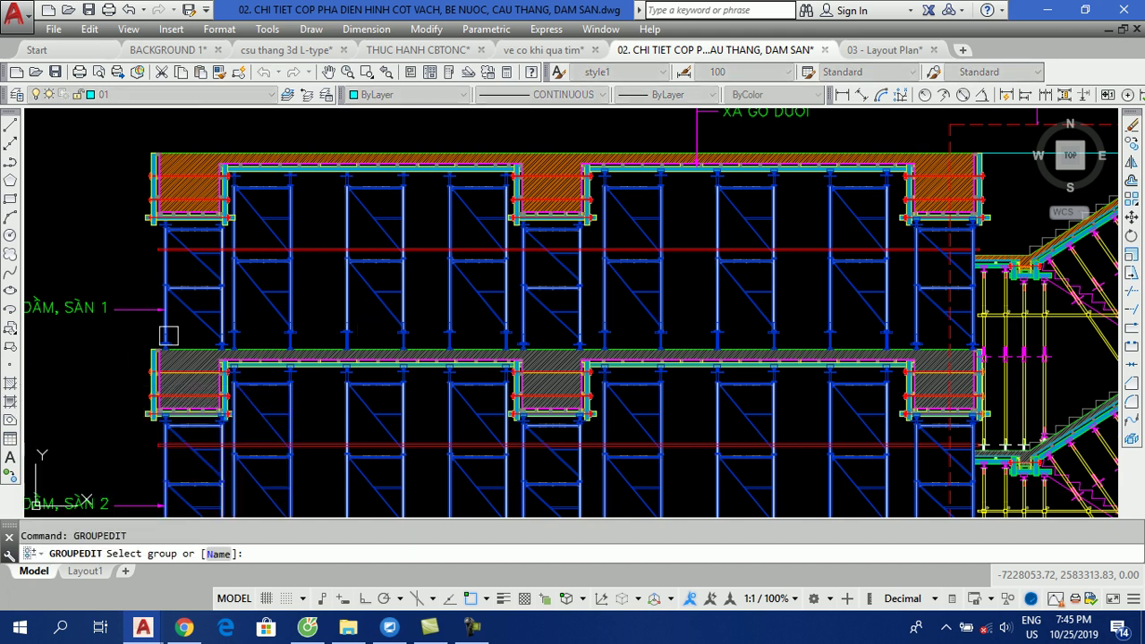
pyautogui.click(401, 219)
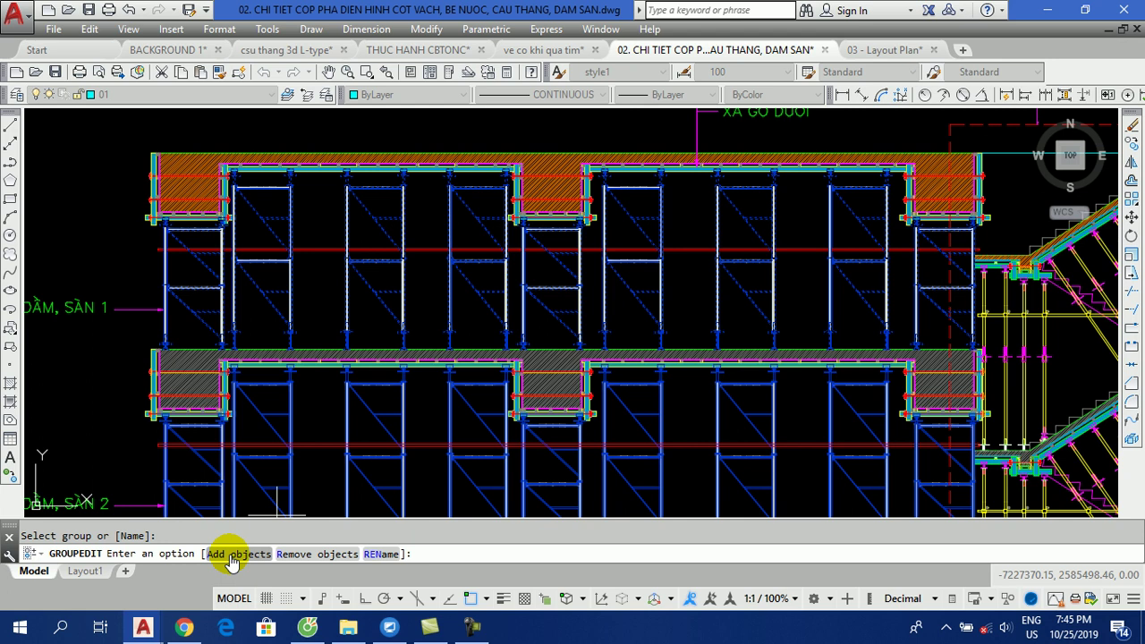
pyautogui.click(230, 555)
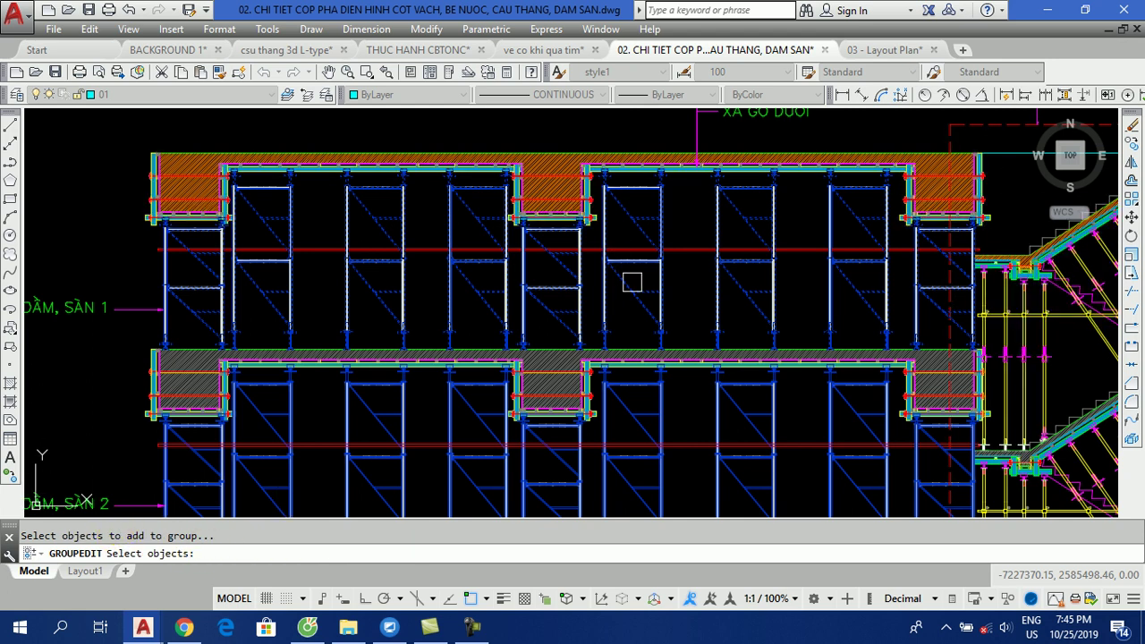
pyautogui.moveTo(631, 281); pyautogui.dragTo(496, 307, button='middle')
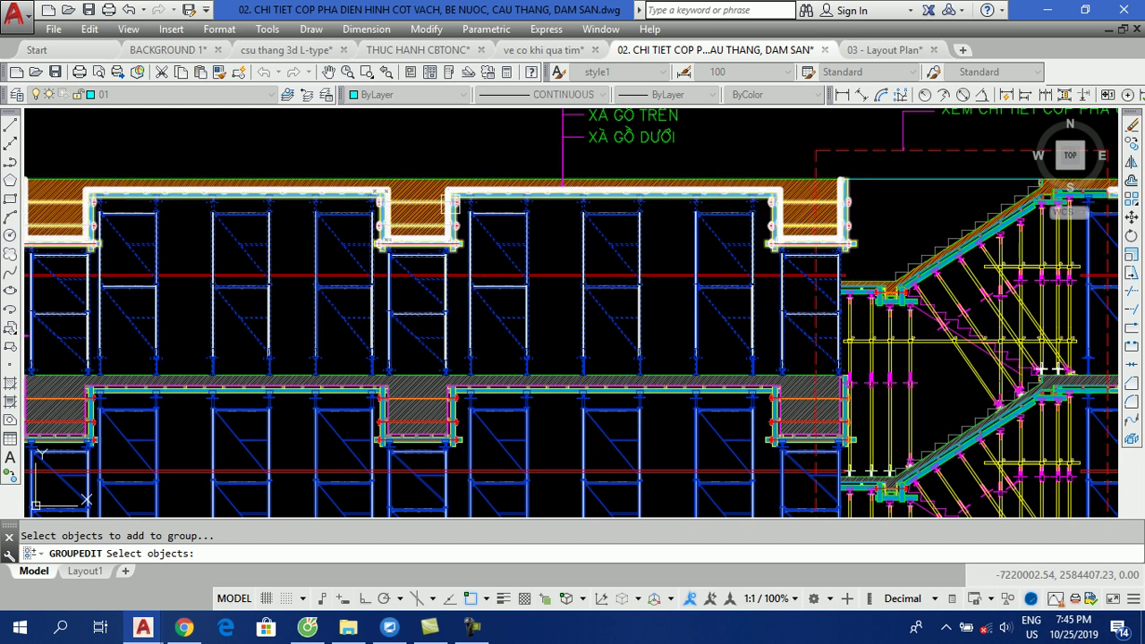
pyautogui.click(440, 207)
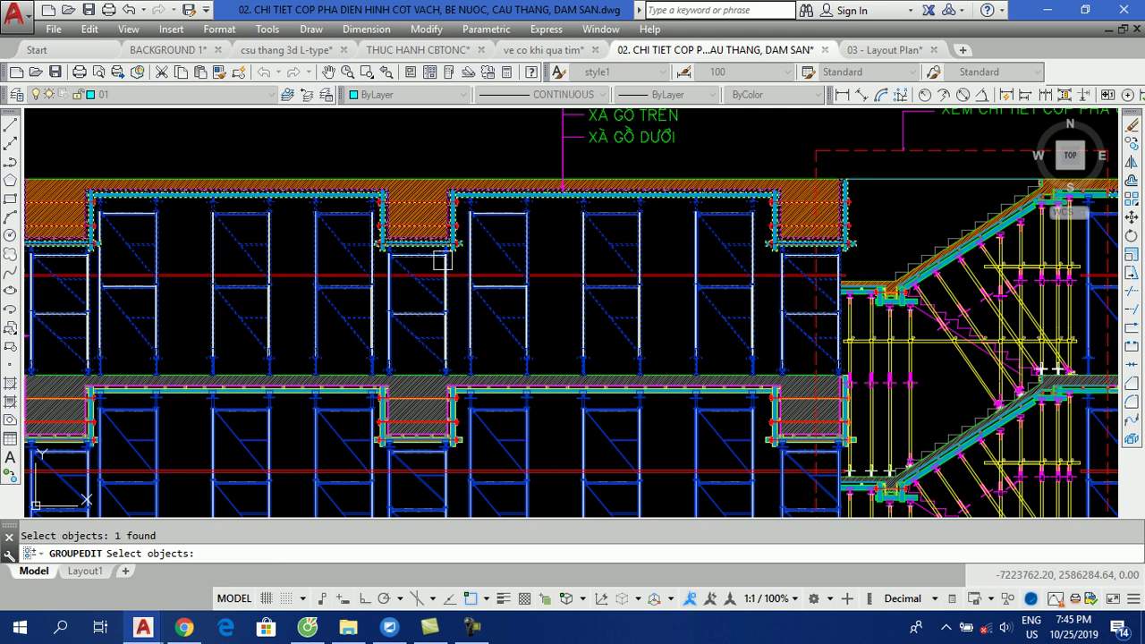
pyautogui.press('Escape')
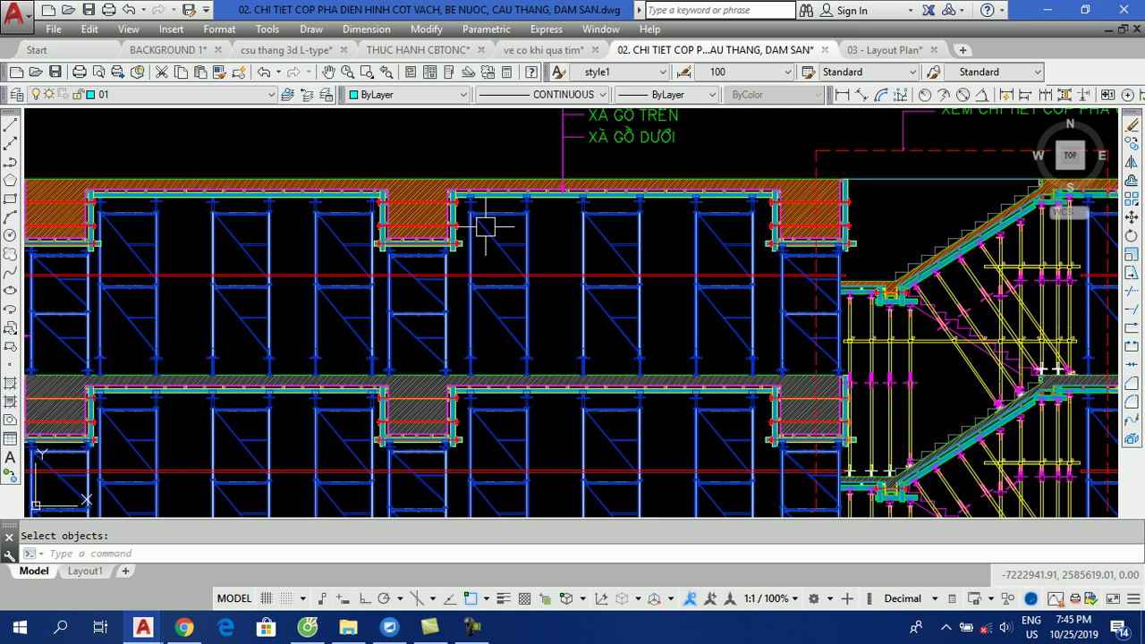
pyautogui.click(485, 226)
pyautogui.scroll(3, 467, 187)
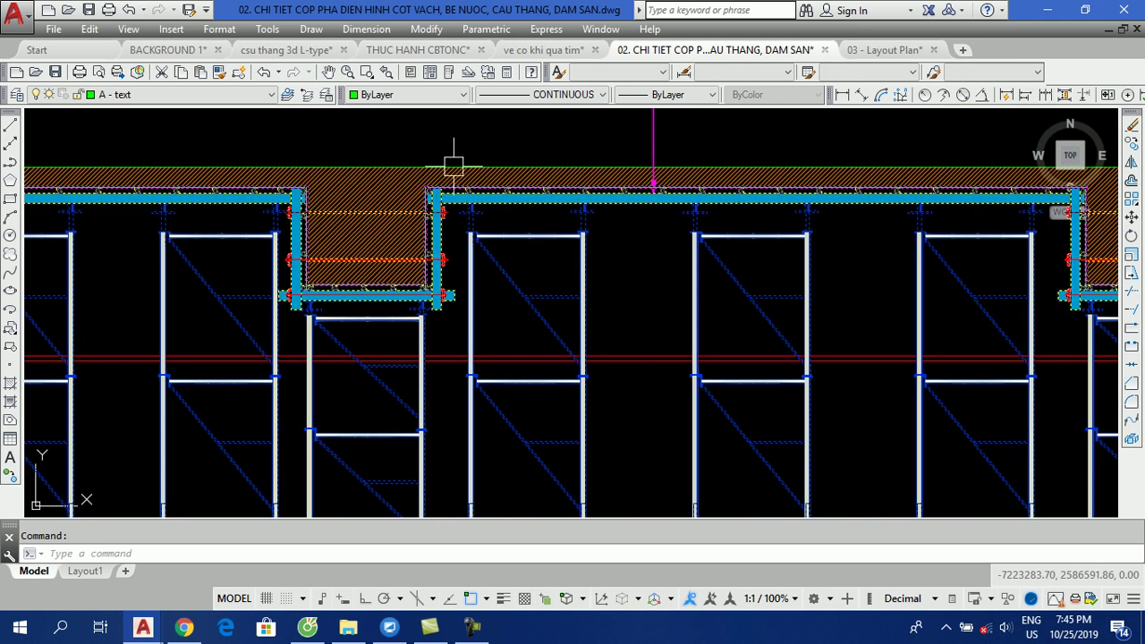
pyautogui.scroll(-3, 521, 269)
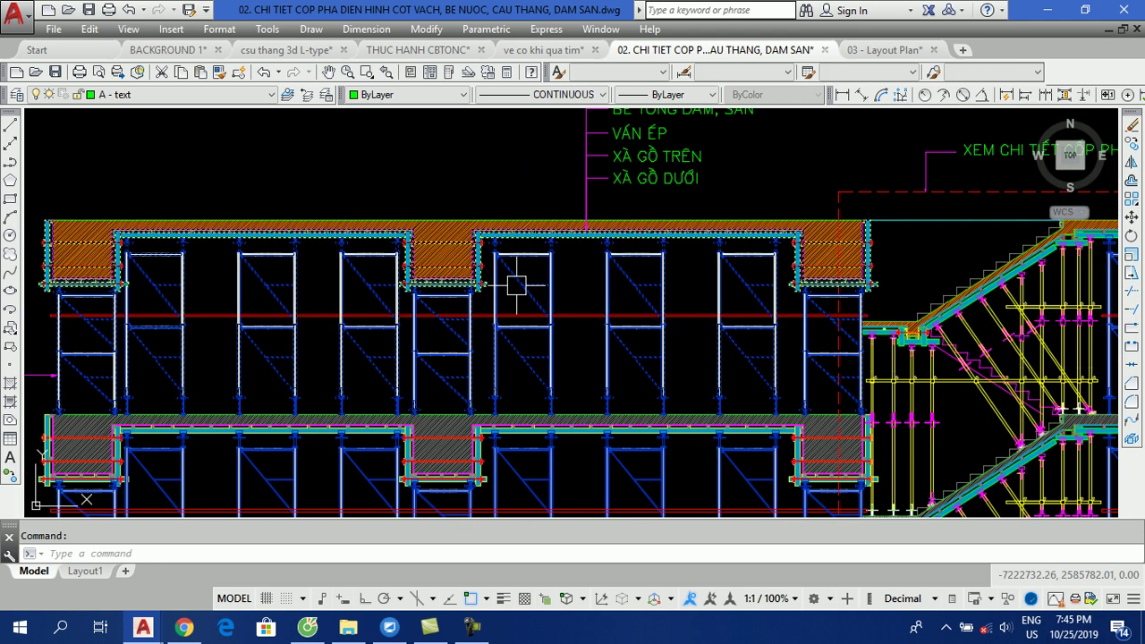
pyautogui.press('Escape')
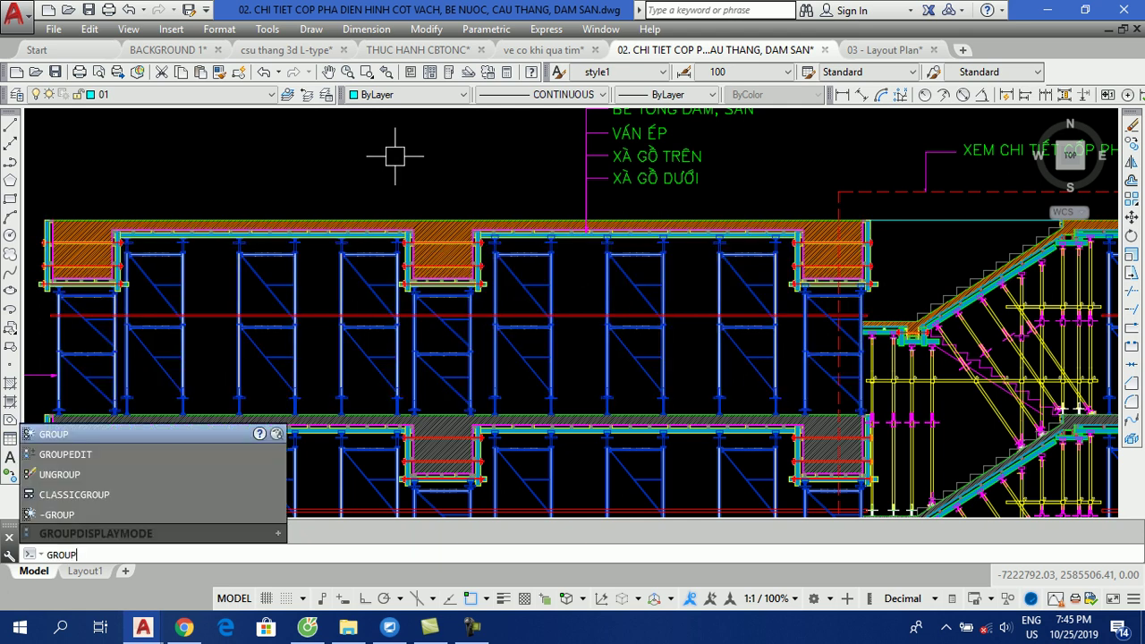
# Step: Remove one upper scaffold frame from the group with GROUPEDIT, leaving eight members
pyautogui.click(70, 455)
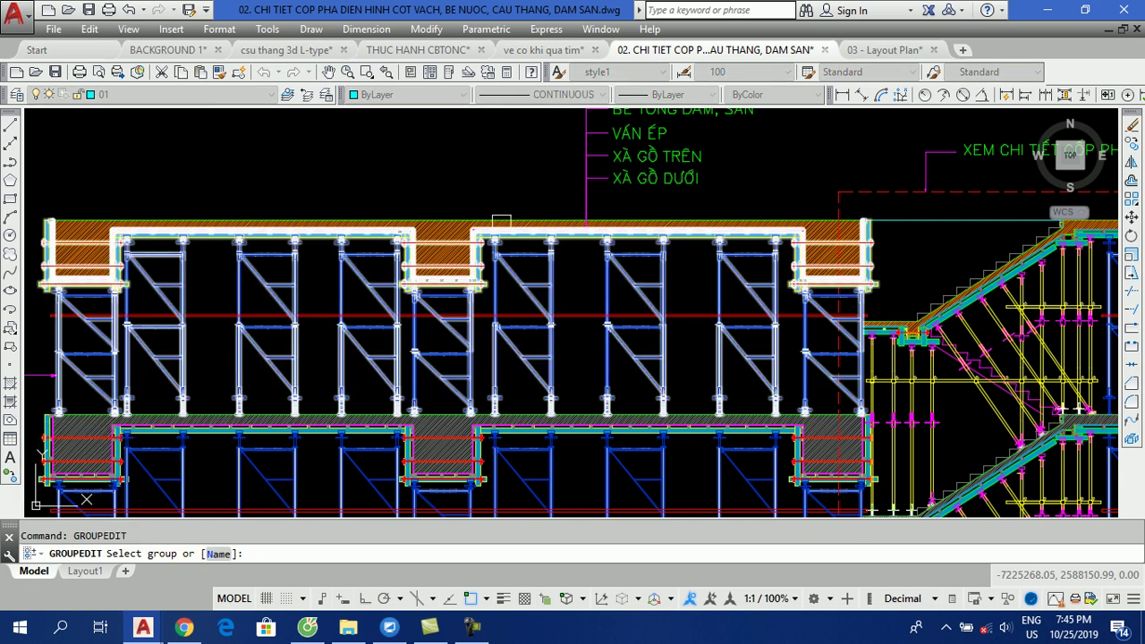
pyautogui.click(546, 264)
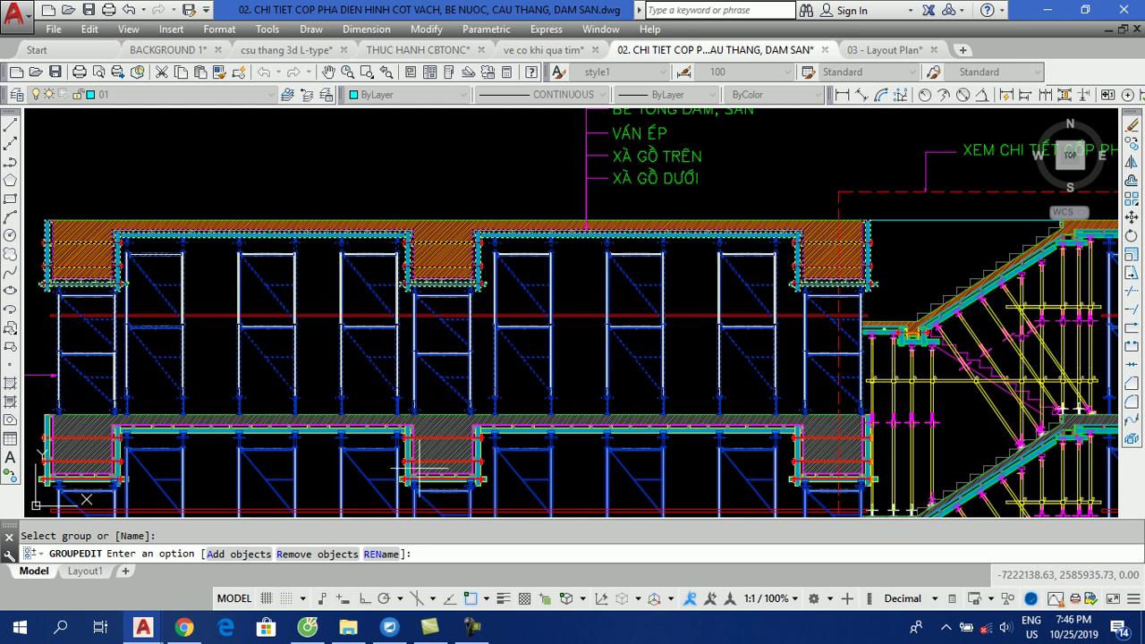
pyautogui.click(313, 559)
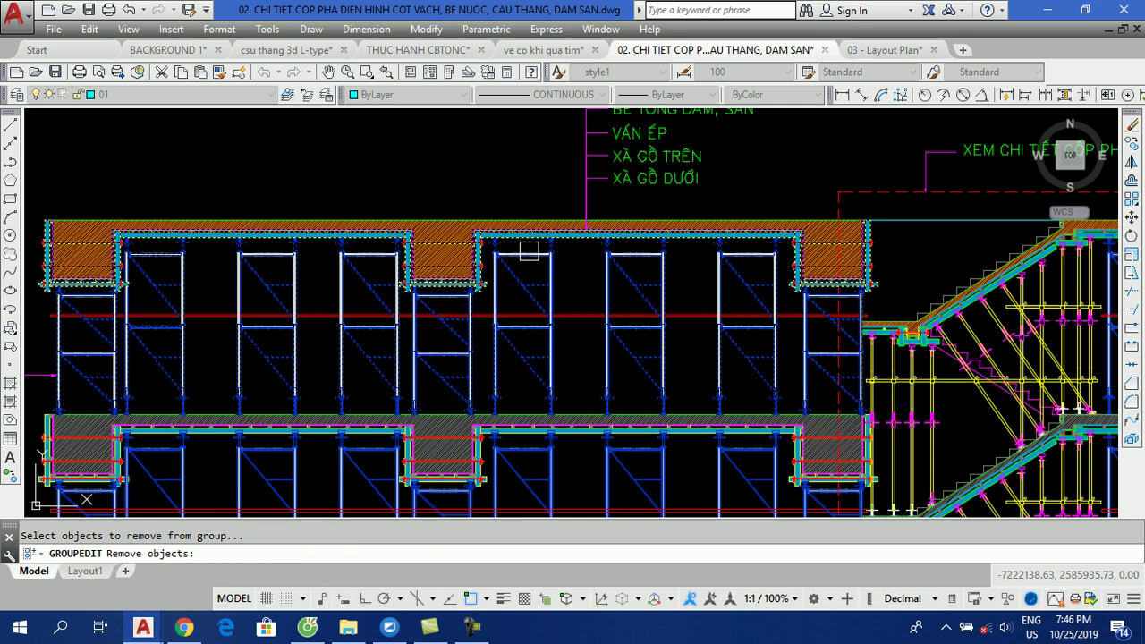
pyautogui.click(549, 268)
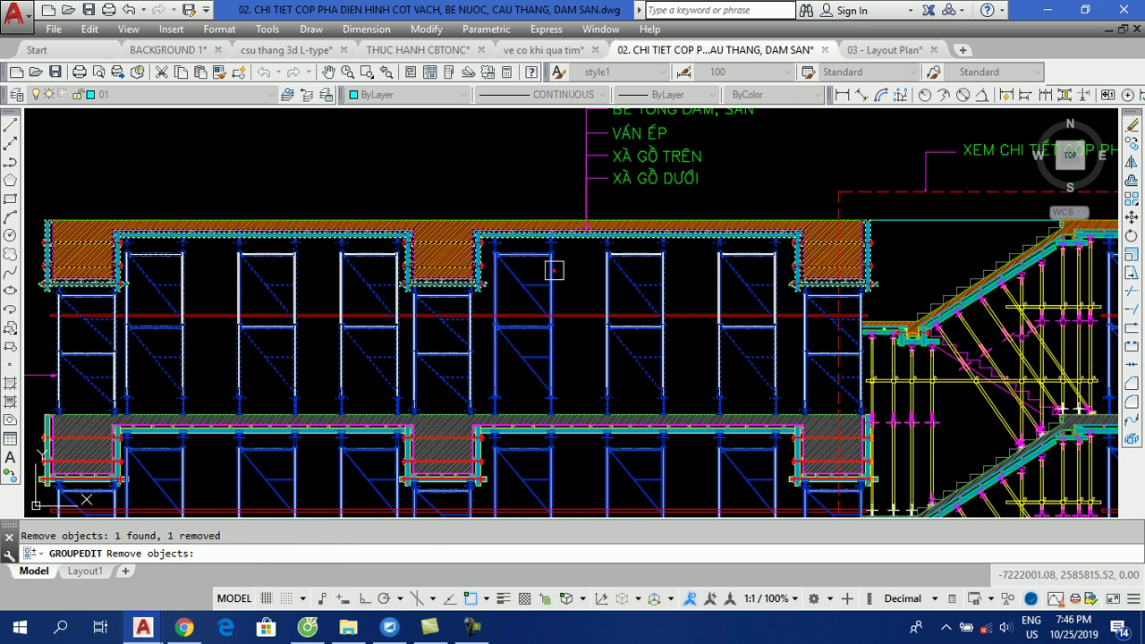
pyautogui.click(670, 284)
pyautogui.click(586, 297)
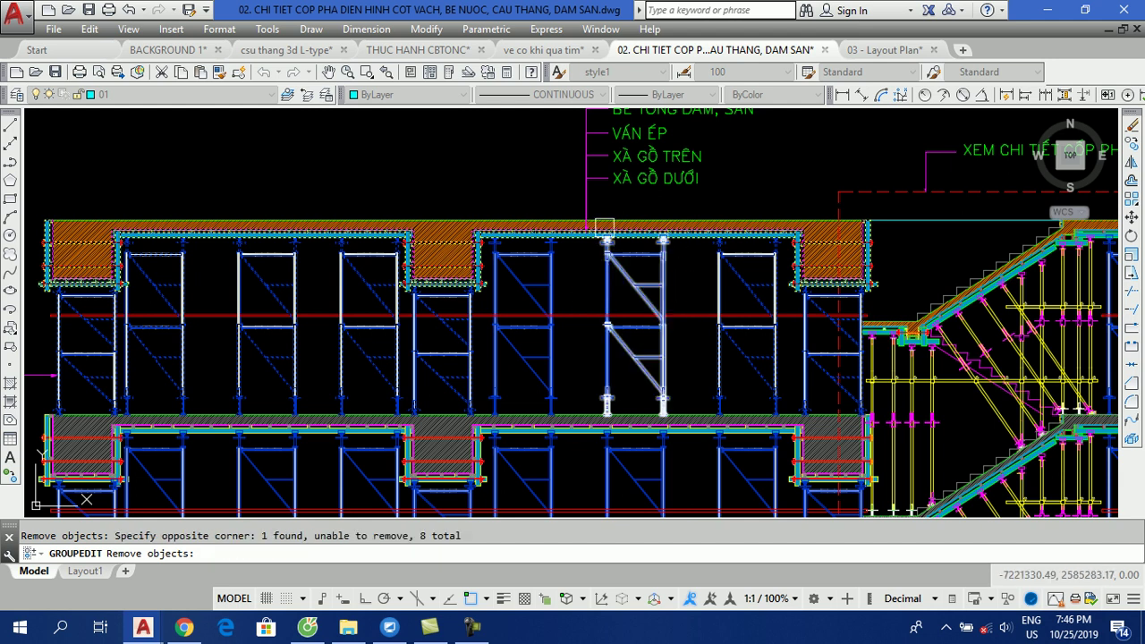
pyautogui.click(483, 202)
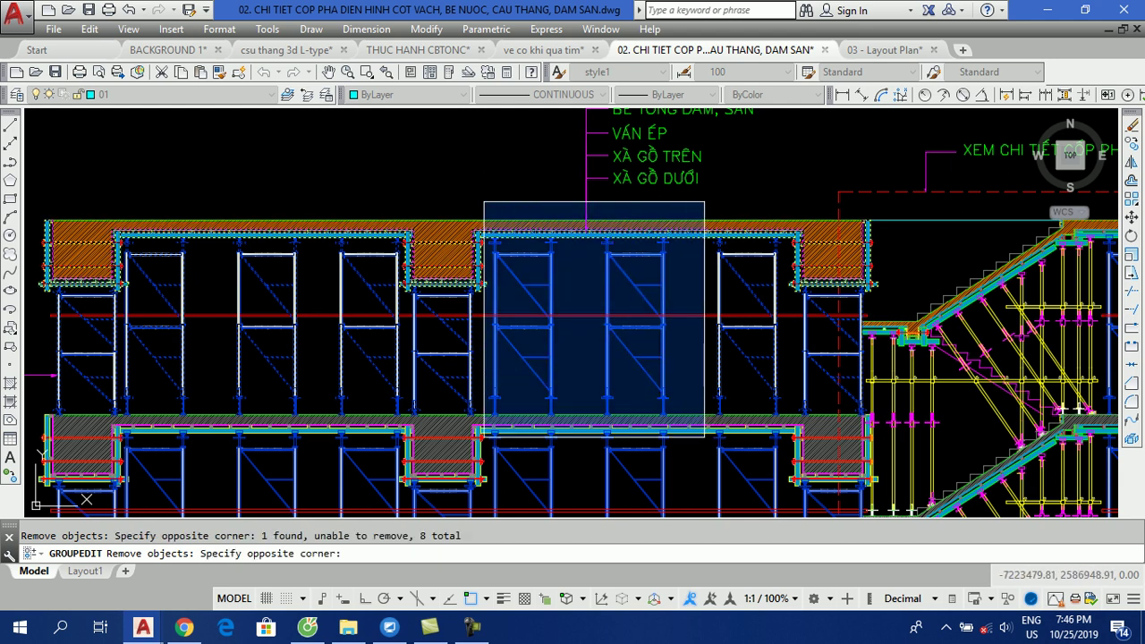
pyautogui.click(703, 437)
pyautogui.press('Return')
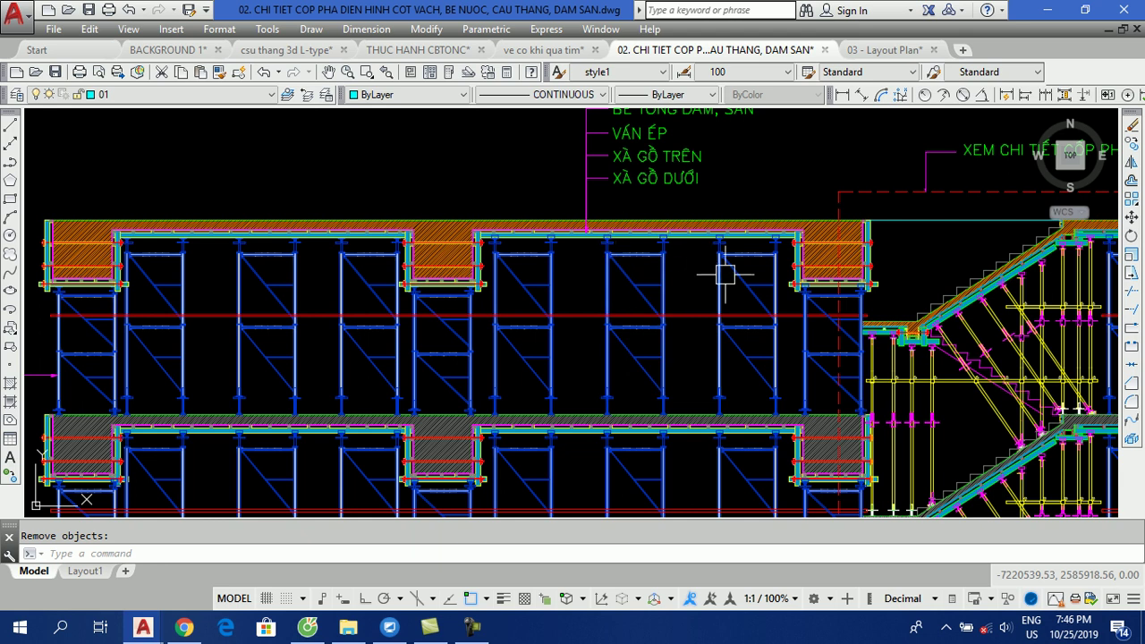
pyautogui.press('Return')
pyautogui.click(728, 274)
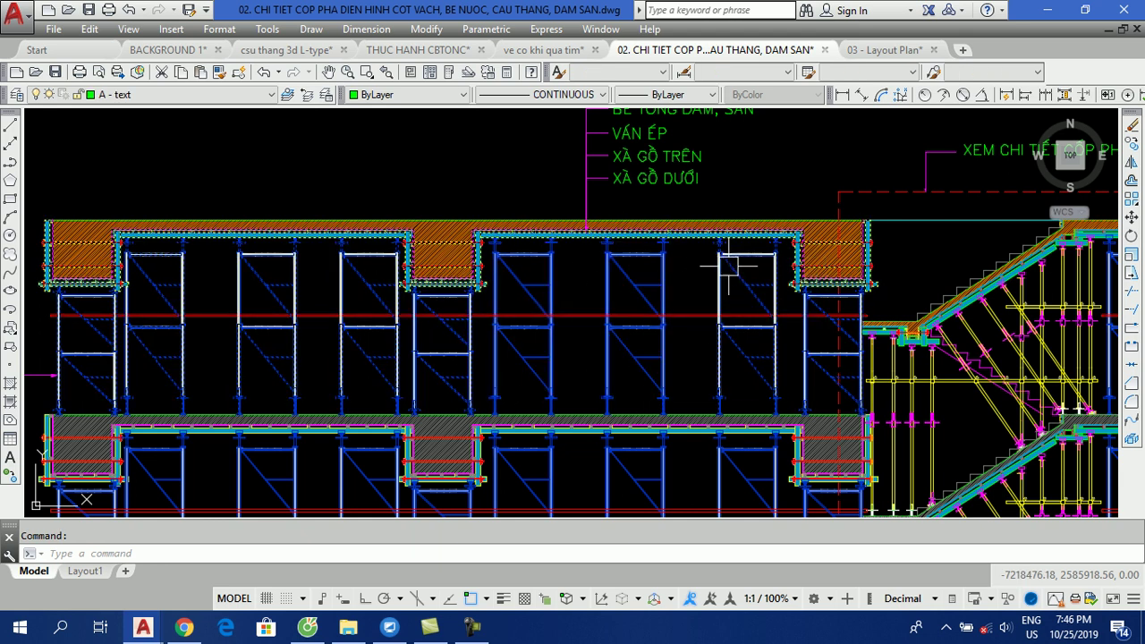
# Step: Test the group with a cancelled MOVE, confirm the removed frame selects alone, then start GROUPEDIT
pyautogui.scroll(-3, 735, 263)
pyautogui.write('m')
pyautogui.press('Return')
pyautogui.click(724, 328)
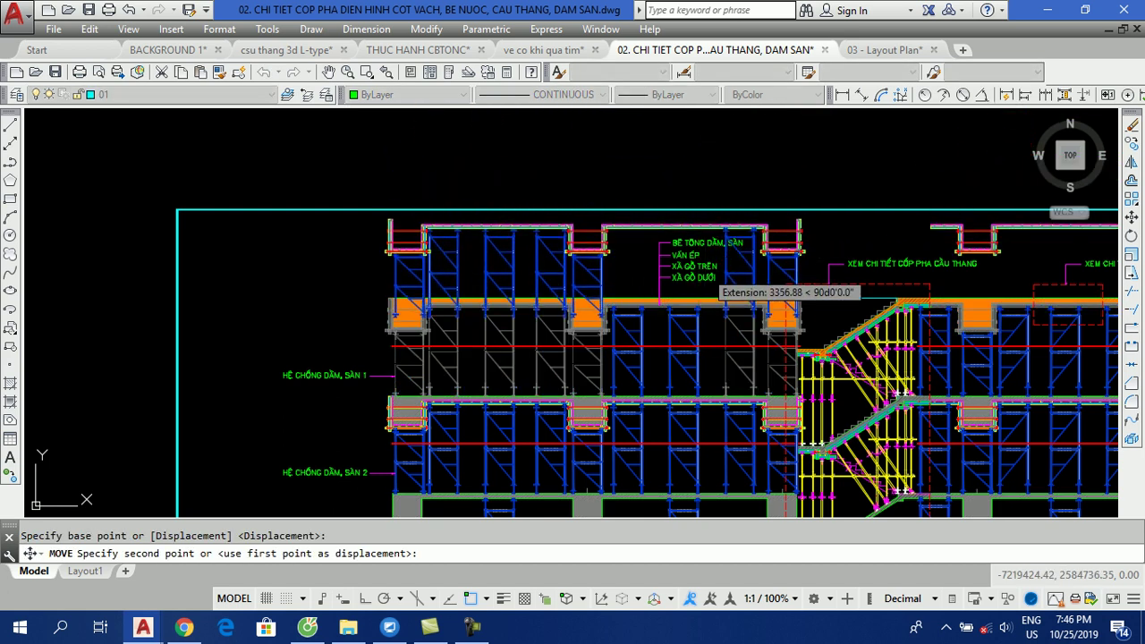
pyautogui.press('Escape')
pyautogui.scroll(3, 661, 380)
pyautogui.click(550, 400)
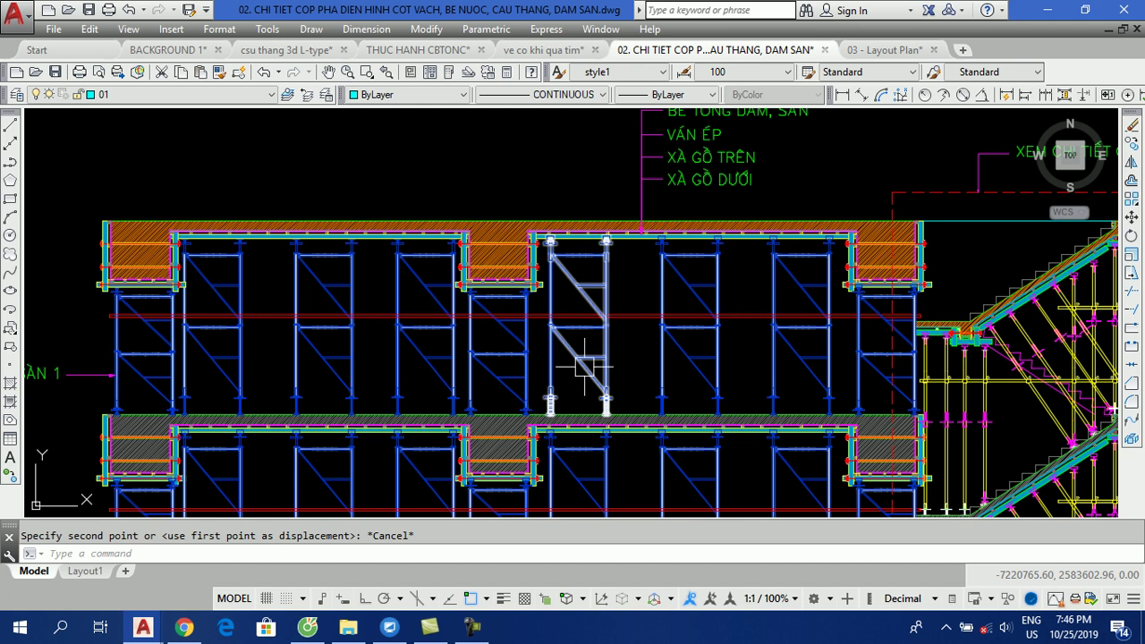
pyautogui.write('G')
pyautogui.write('ROUP')
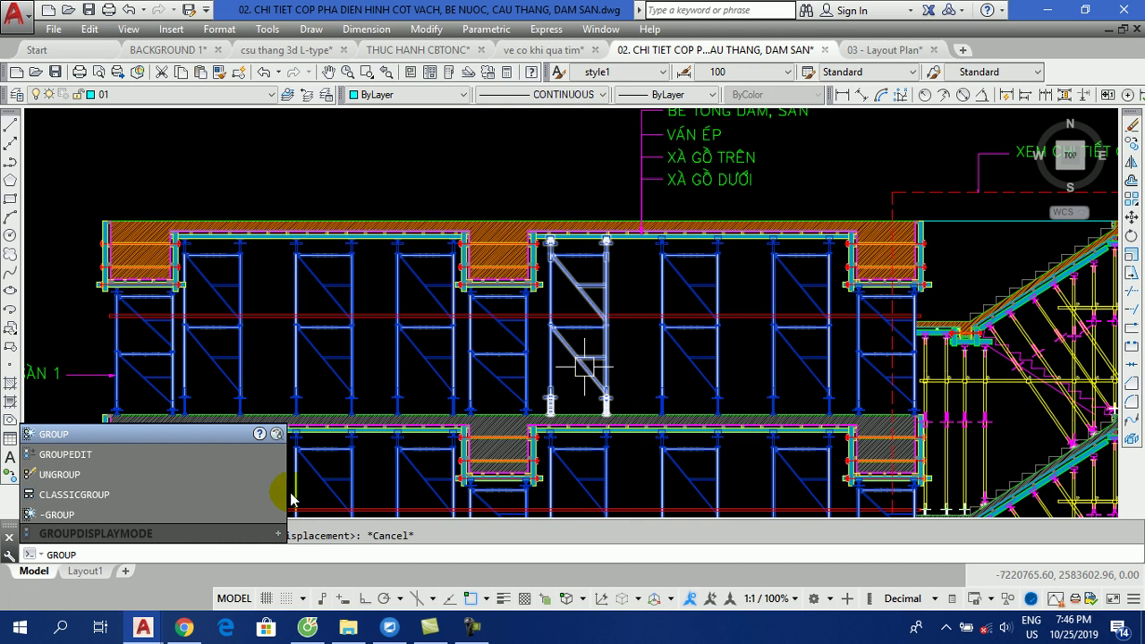
pyautogui.click(90, 454)
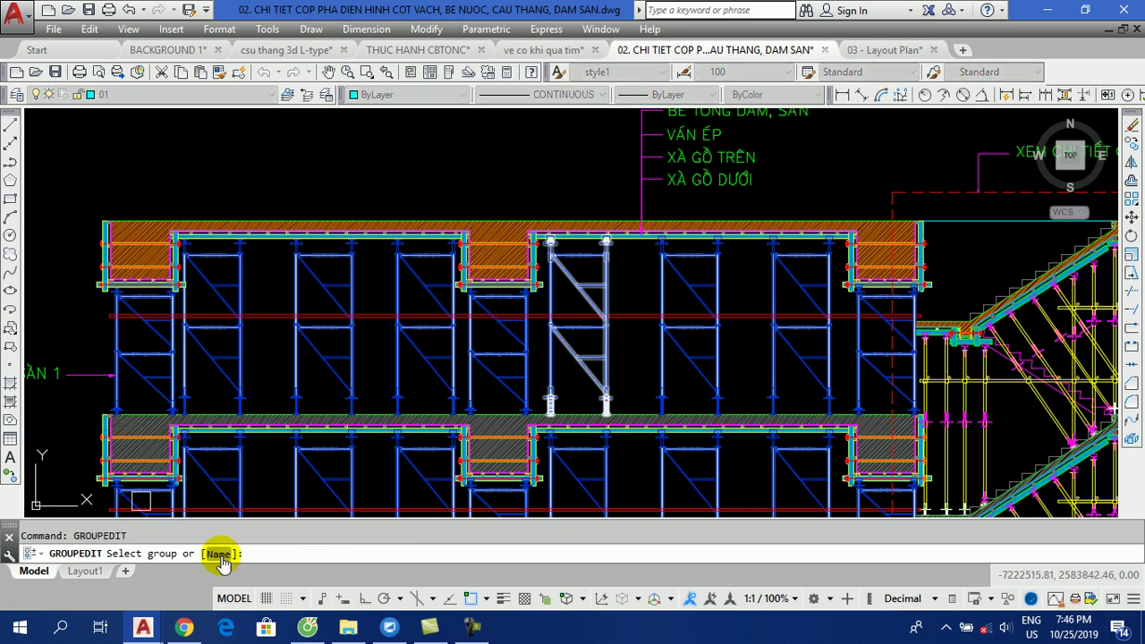
# Step: Rename the upper-level scaffold group to 'abc' using the REName option
pyautogui.click(453, 324)
pyautogui.click(445, 338)
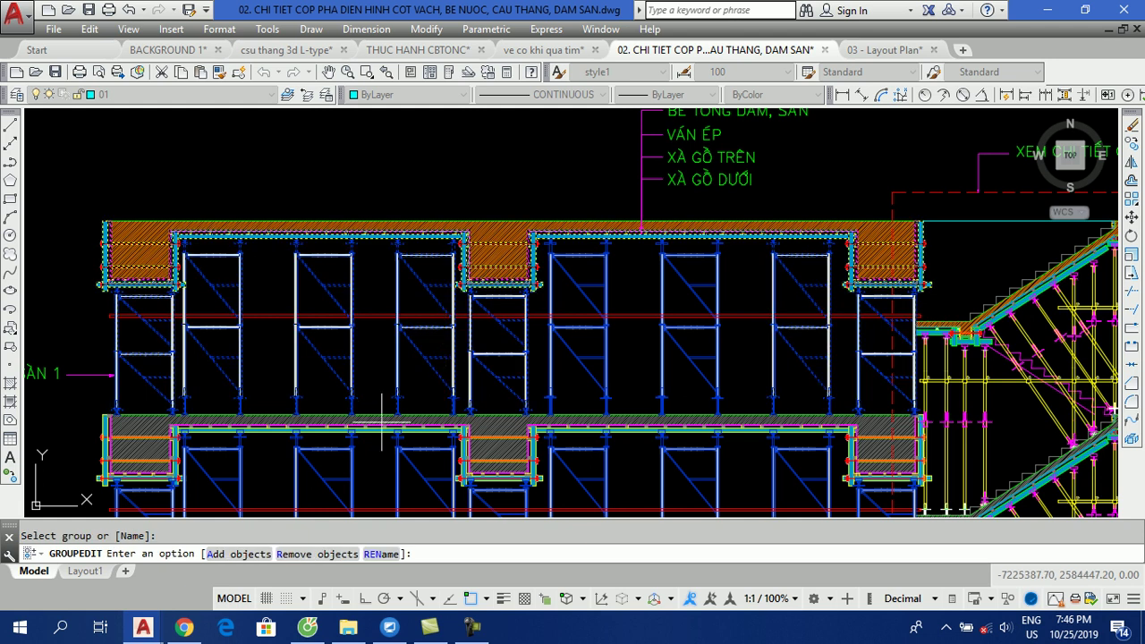
pyautogui.click(380, 554)
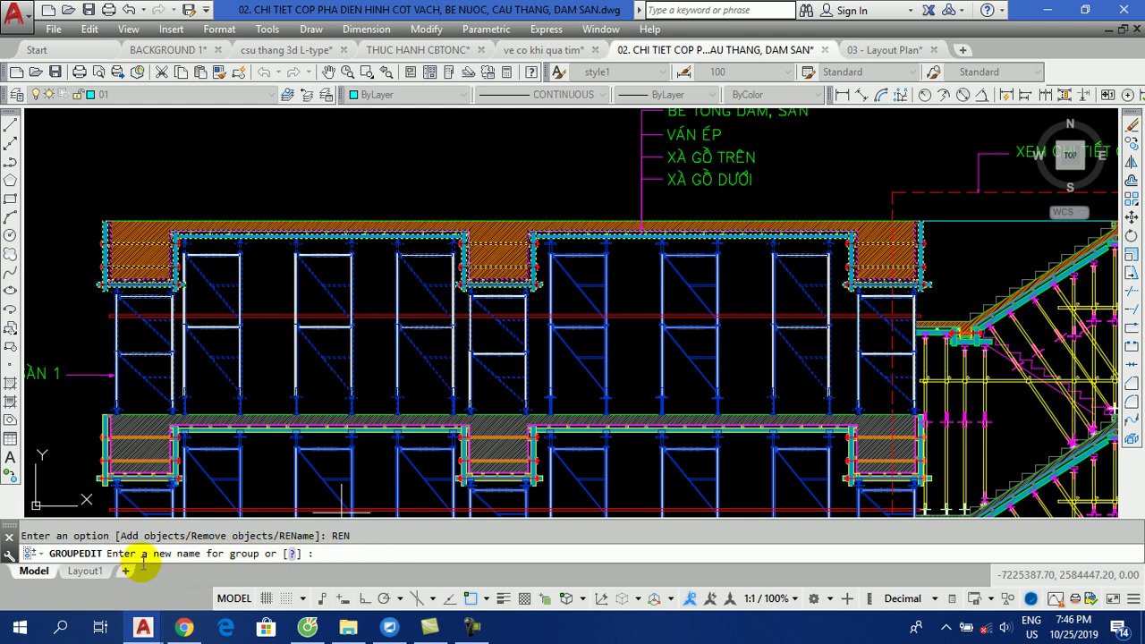
pyautogui.click(366, 553)
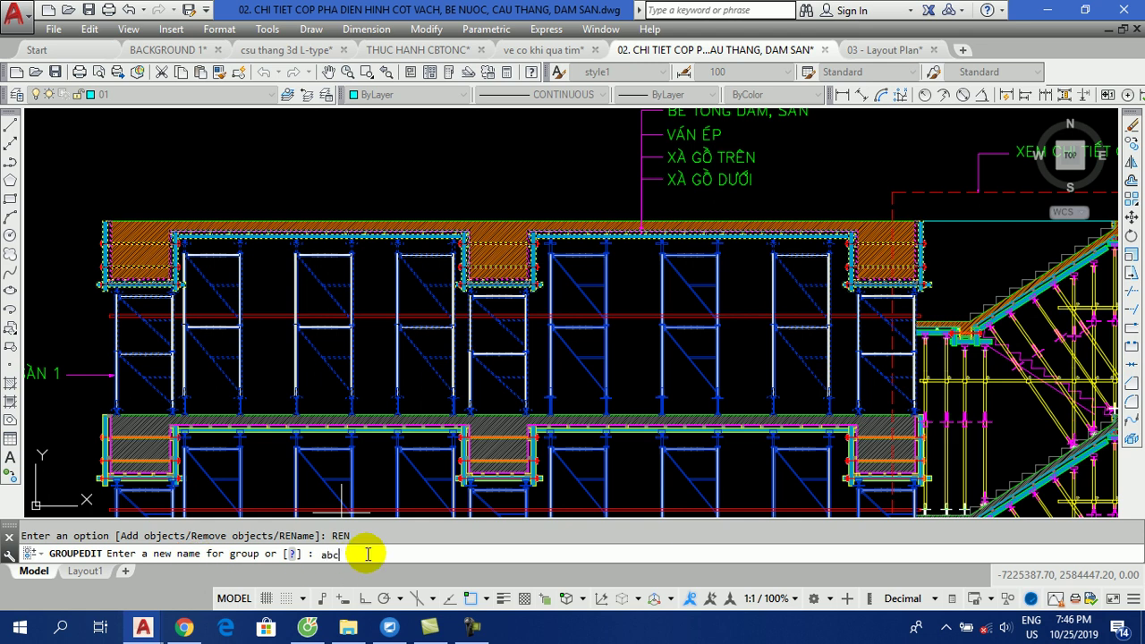
pyautogui.press('Return')
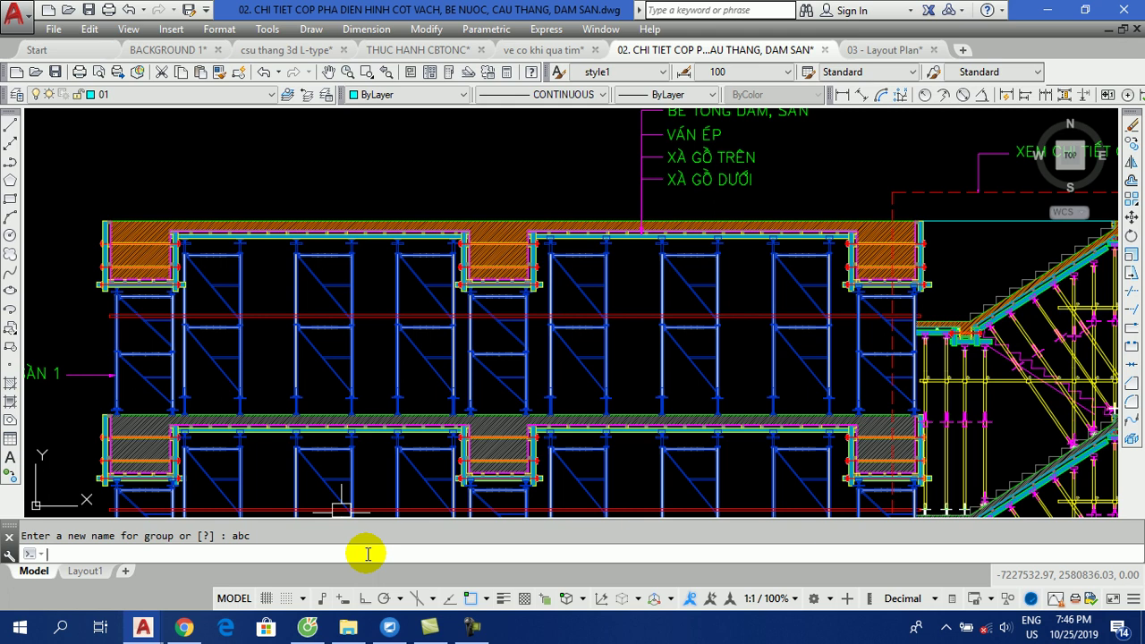
pyautogui.click(409, 258)
pyautogui.press('Escape')
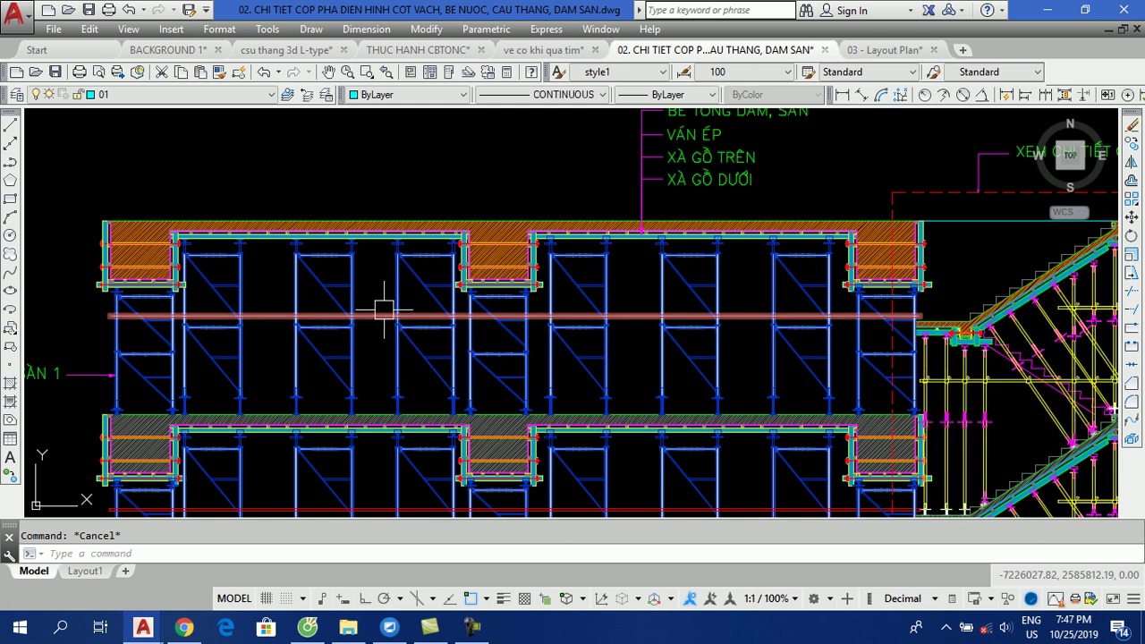
pyautogui.write('p')
pyautogui.click(349, 270)
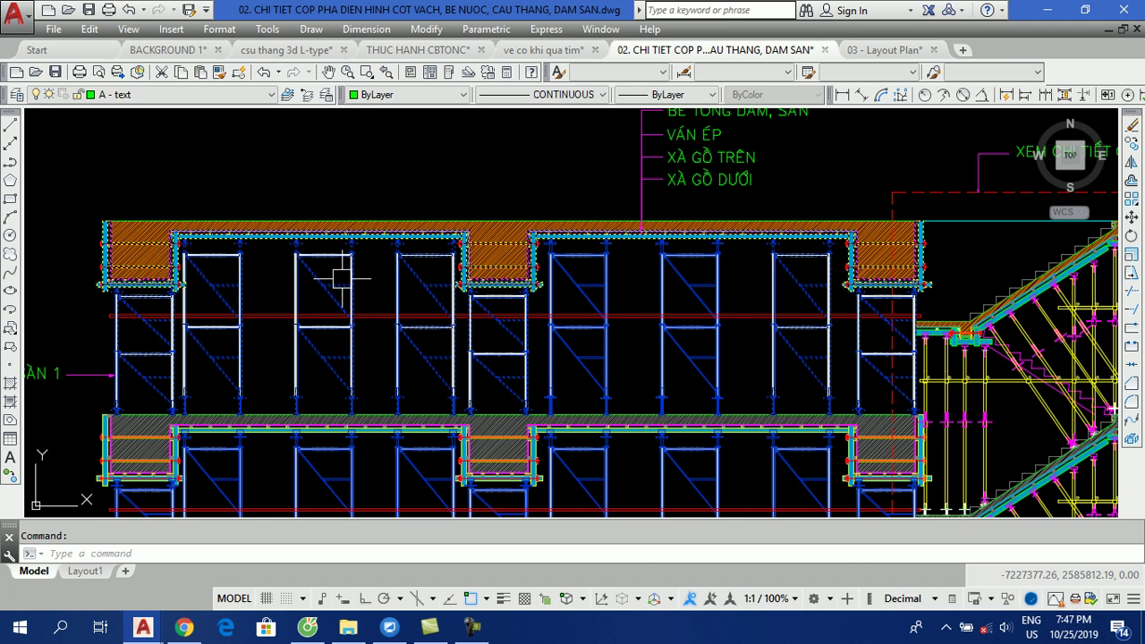
pyautogui.press('Return')
pyautogui.click(353, 273)
pyautogui.click(323, 288)
pyautogui.click(315, 285)
pyautogui.click(214, 283)
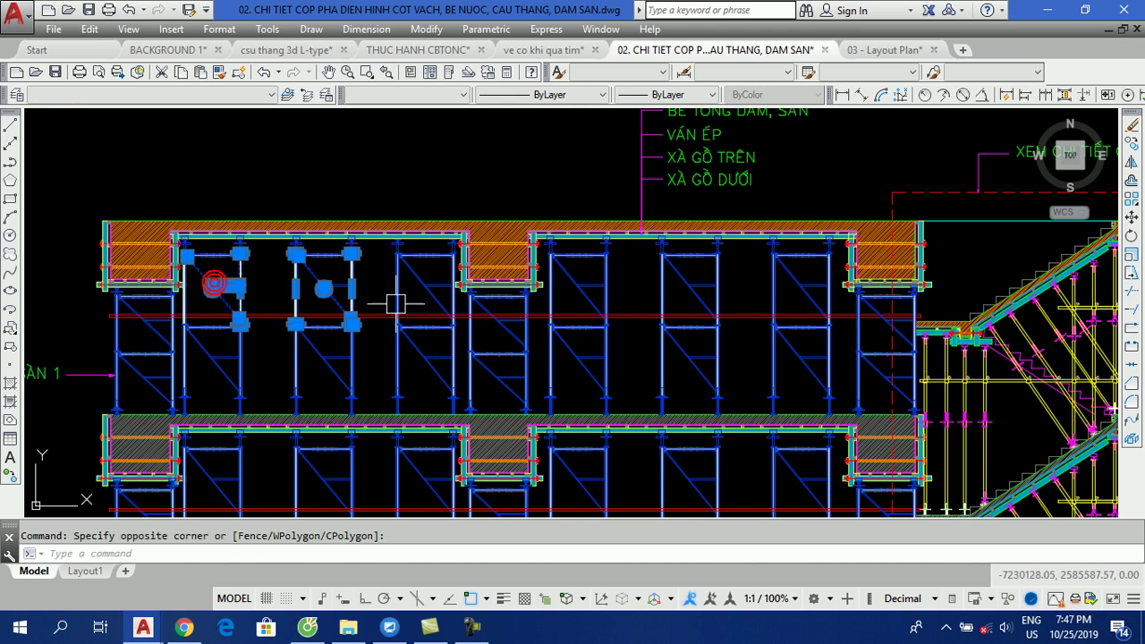
pyautogui.press('Escape')
pyautogui.press('Escape')
pyautogui.hotkey('ctrl', 'z')
pyautogui.press('Escape')
pyautogui.click(355, 329)
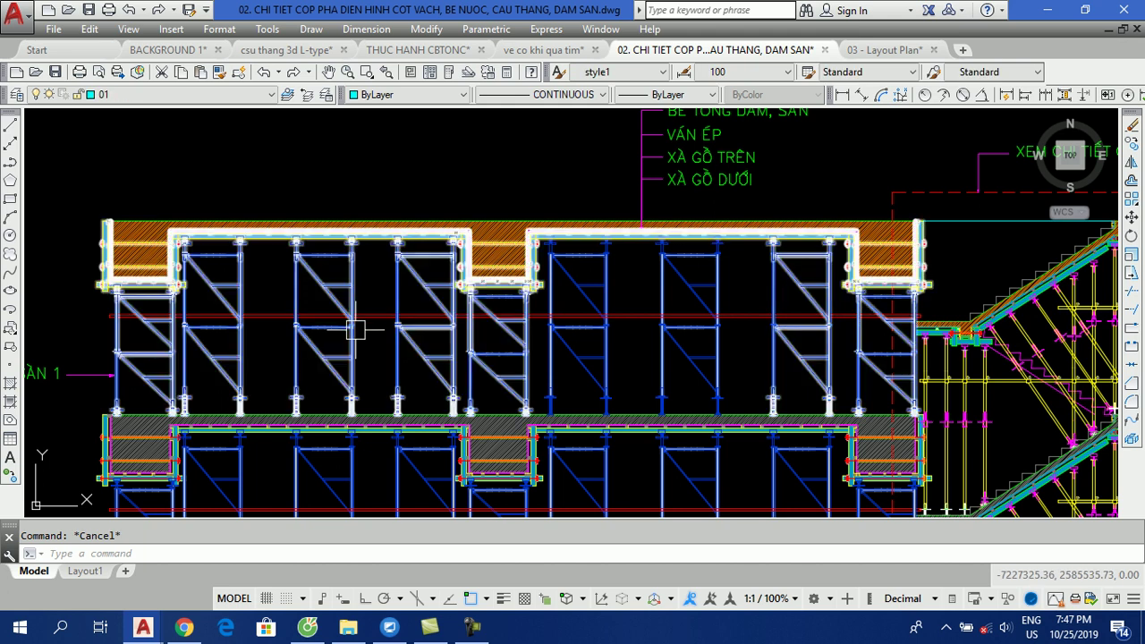
# Step: Ungroup ABC, check the frames select individually, then undo the change
pyautogui.write('ungr')
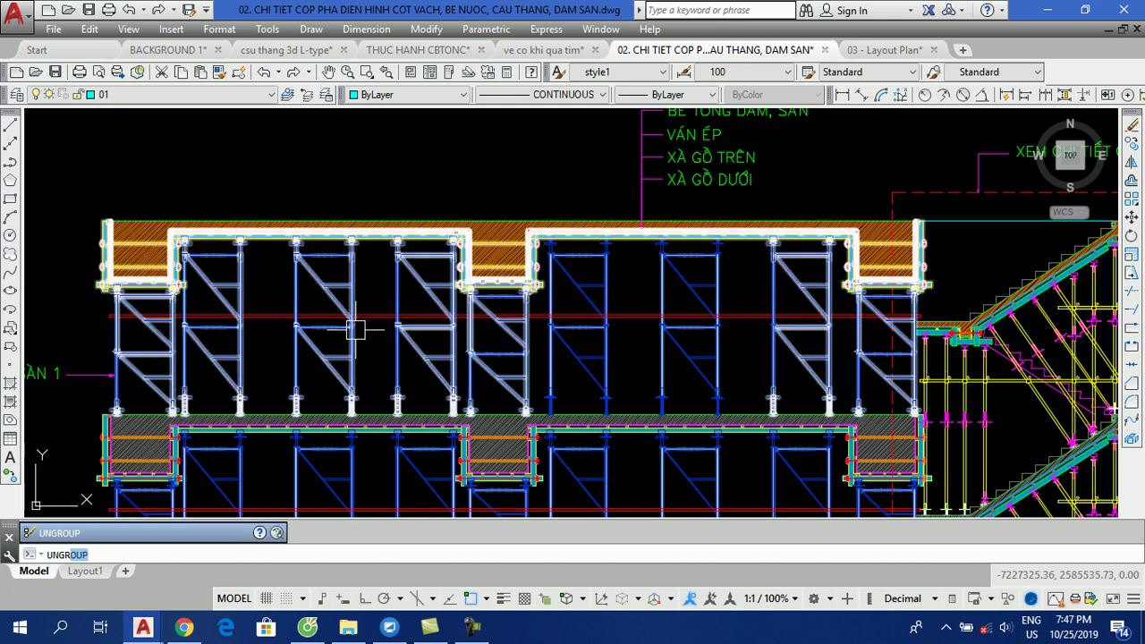
pyautogui.press('Return')
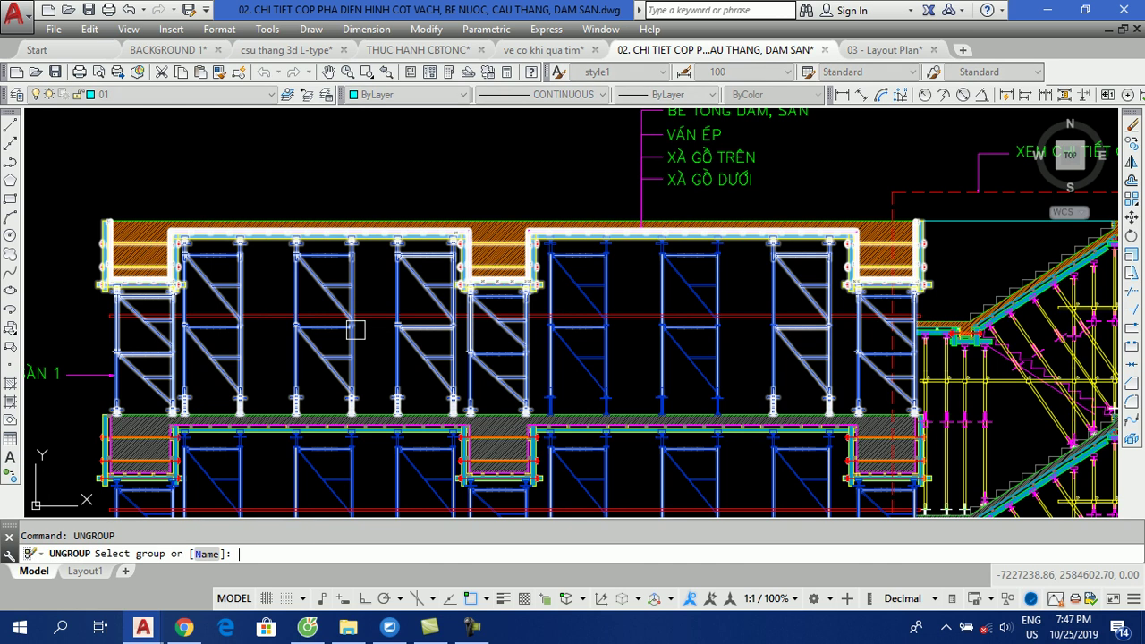
pyautogui.click(348, 274)
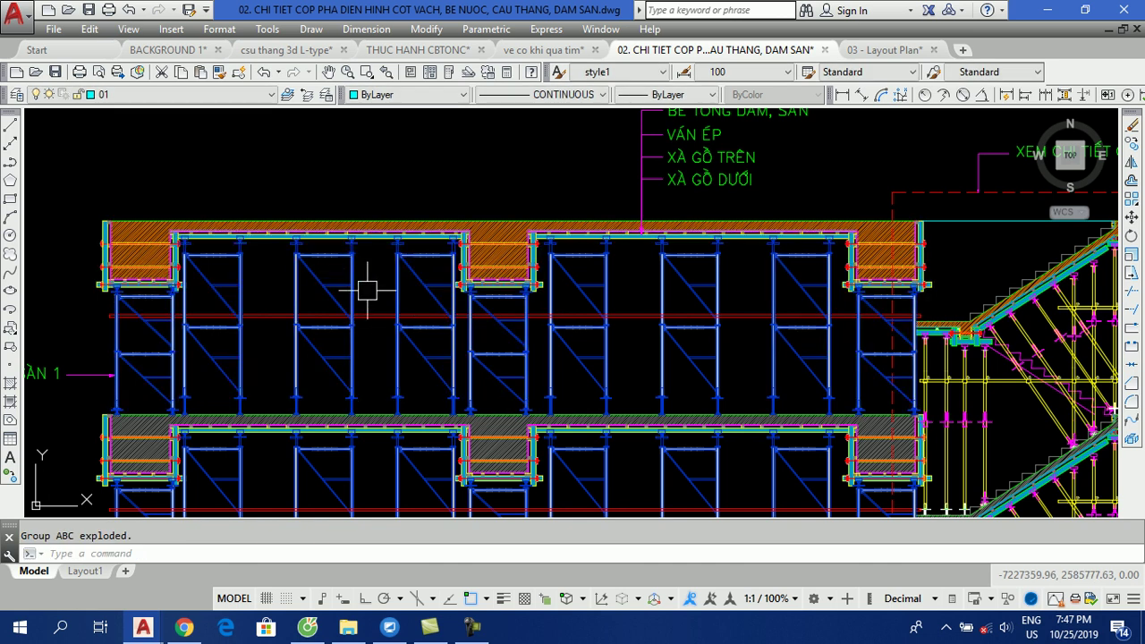
pyautogui.click(328, 296)
pyautogui.click(235, 274)
pyautogui.click(407, 265)
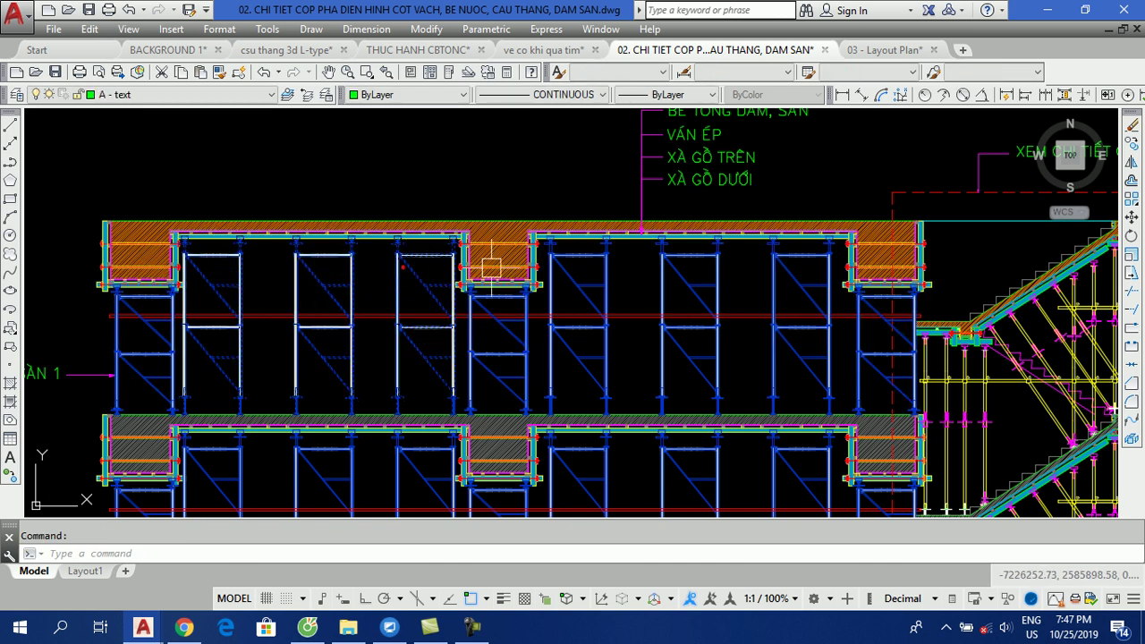
pyautogui.click(604, 263)
pyautogui.click(667, 265)
pyautogui.click(633, 315)
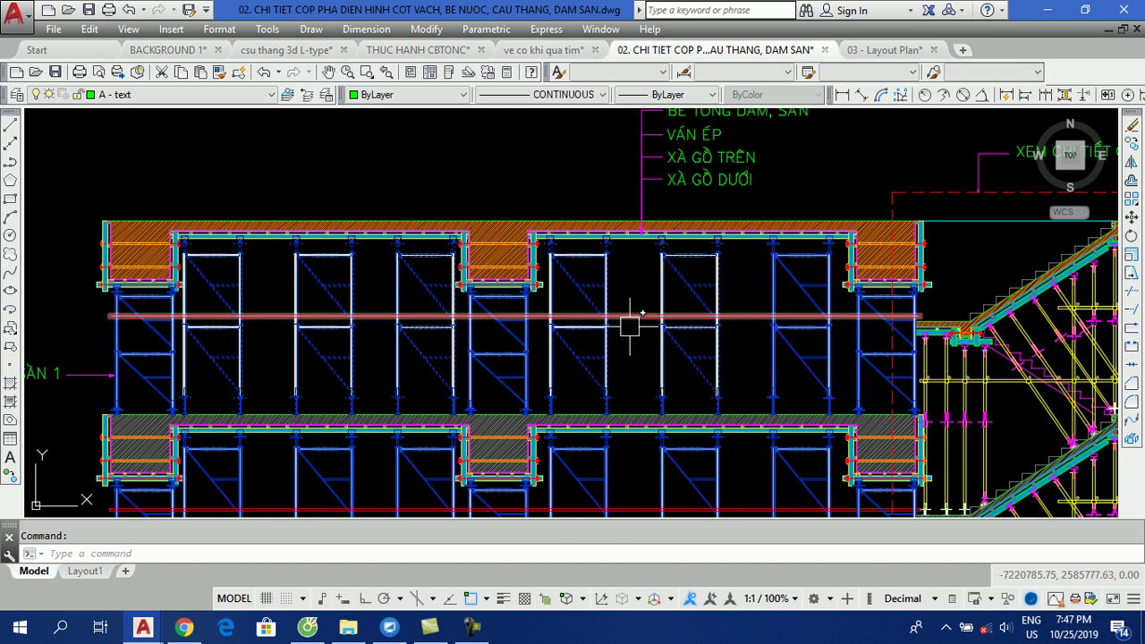
pyautogui.press('Escape')
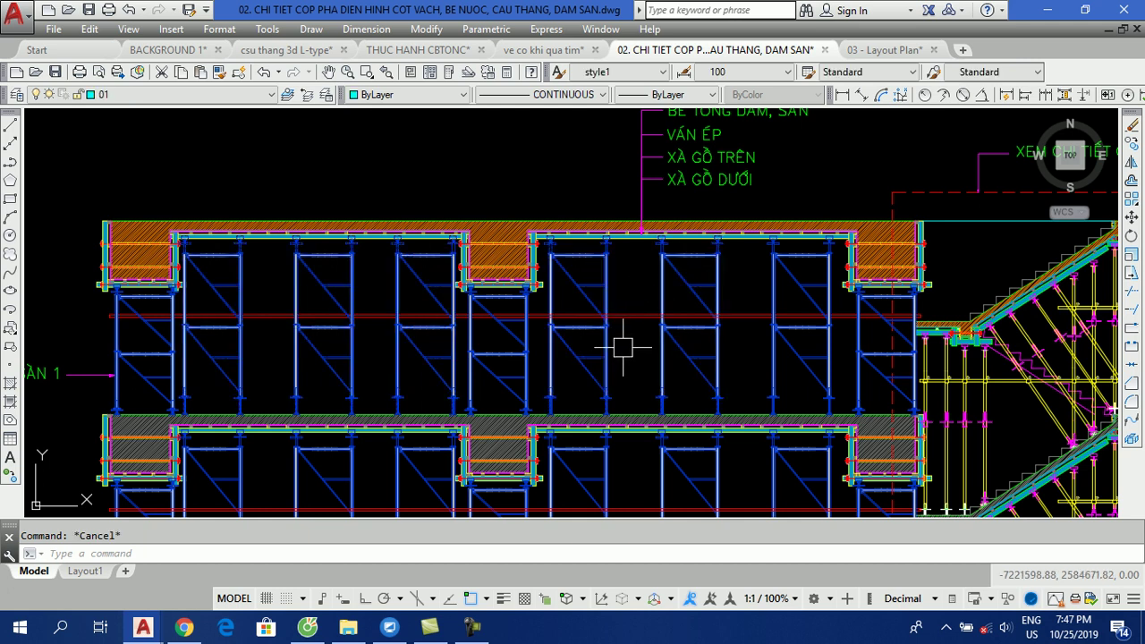
pyautogui.hotkey('ctrl', 'z')
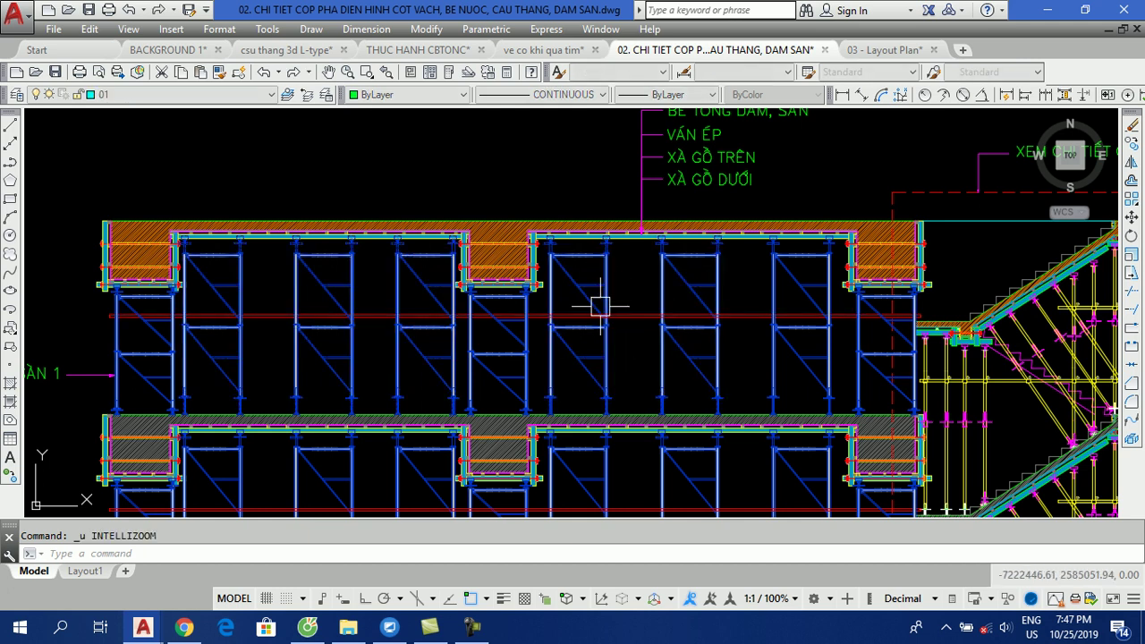
pyautogui.hotkey('ctrl', 'z')
# Step: Window-select the scaffold tier, then move the view over the stair section to the leader labels
pyautogui.click(525, 322)
pyautogui.click(499, 328)
pyautogui.press('Escape')
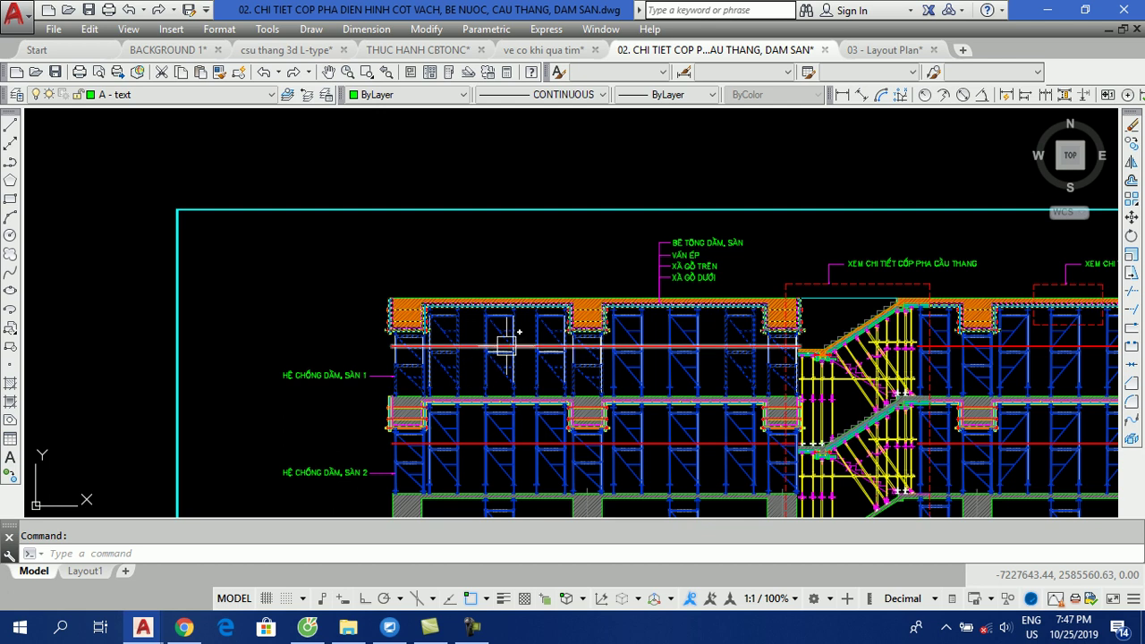
pyautogui.scroll(1, 518, 336)
pyautogui.scroll(1, 482, 333)
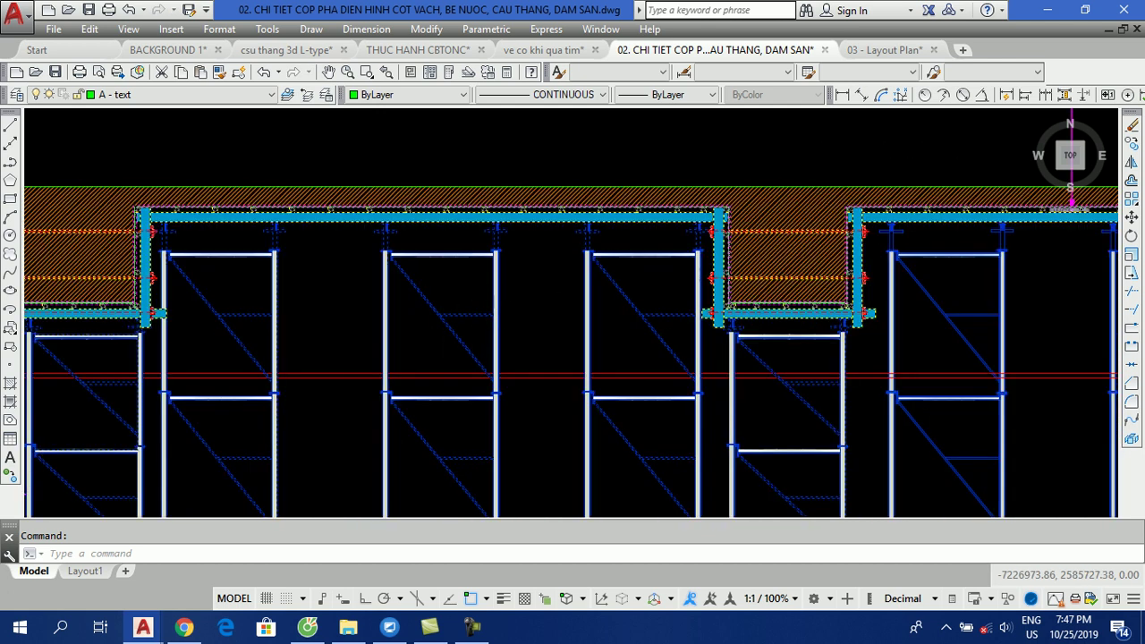
pyautogui.scroll(-1, 496, 320)
pyautogui.moveTo(676, 222); pyautogui.dragTo(549, 324, button='middle')
pyautogui.press('Escape')
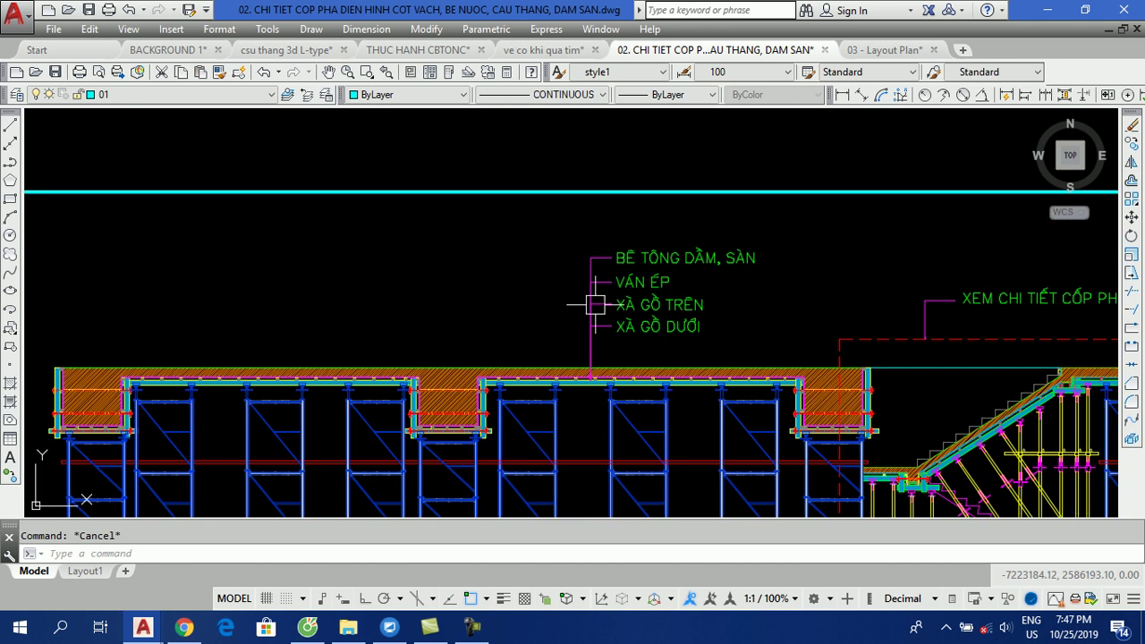
pyautogui.moveTo(724, 289); pyautogui.dragTo(637, 289, button='middle')
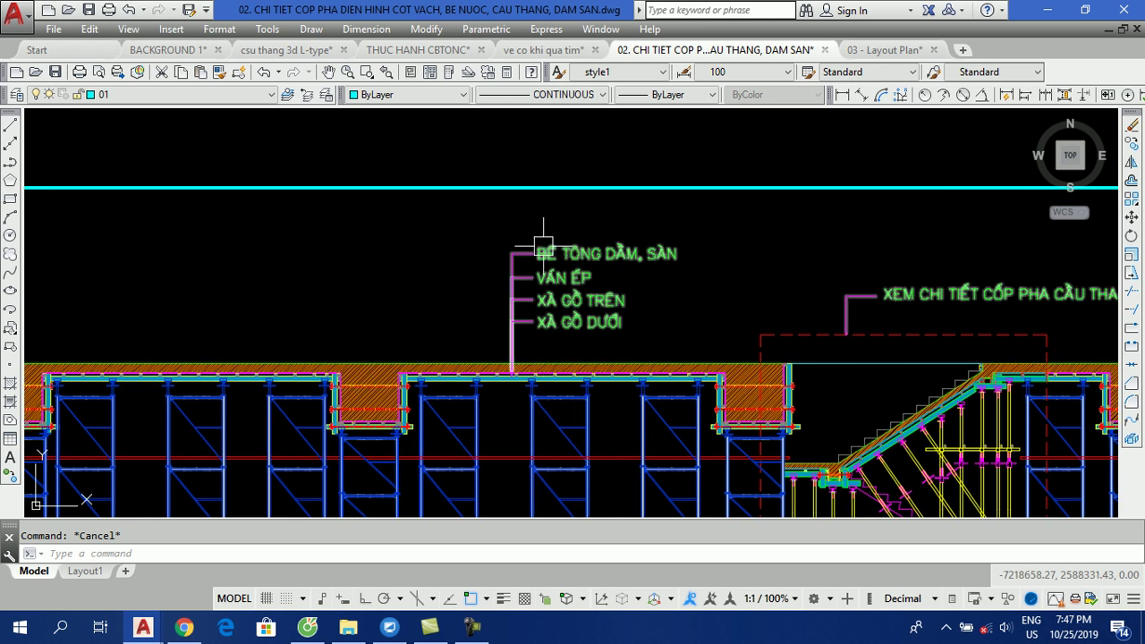
# Step: Select the three multileader labels above the beams
pyautogui.click(584, 280)
pyautogui.click(840, 285)
pyautogui.press('Escape')
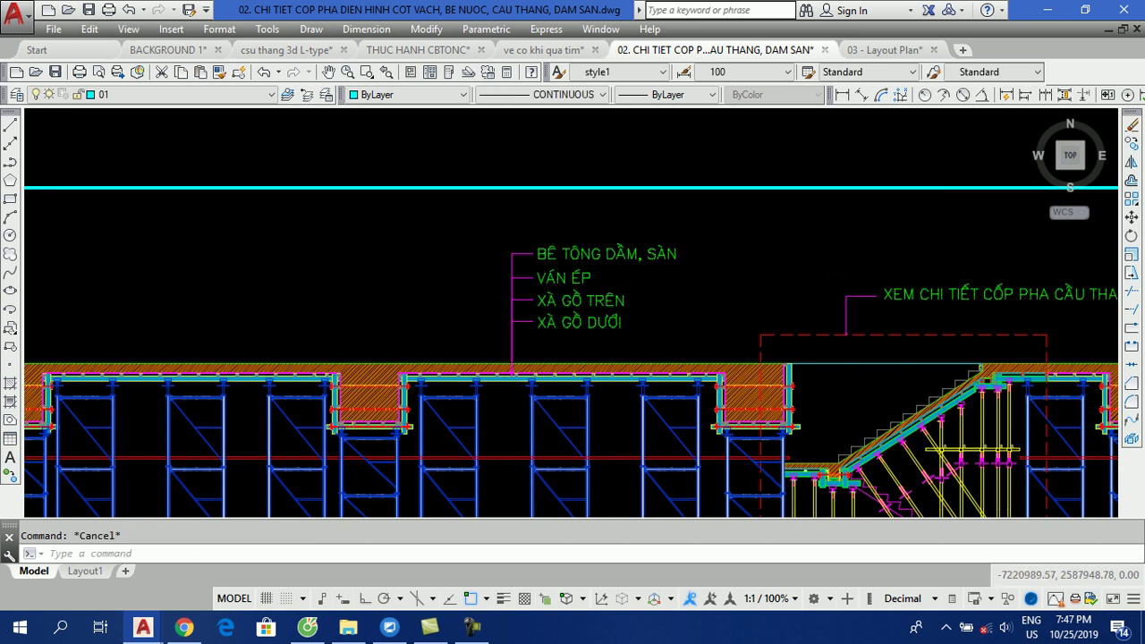
pyautogui.scroll(-3, 546, 311)
pyautogui.click(934, 287)
pyautogui.click(729, 287)
pyautogui.click(749, 297)
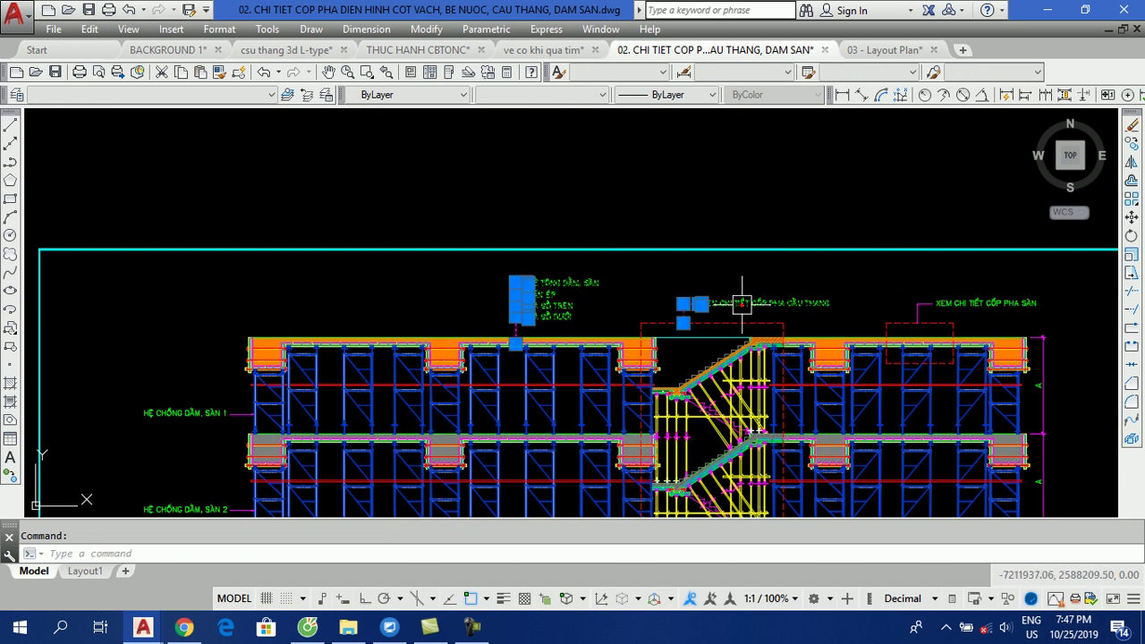
pyautogui.write('x')
# Step: Explode the existing leader label group with UNGROUP
pyautogui.press('Return')
pyautogui.click(771, 274)
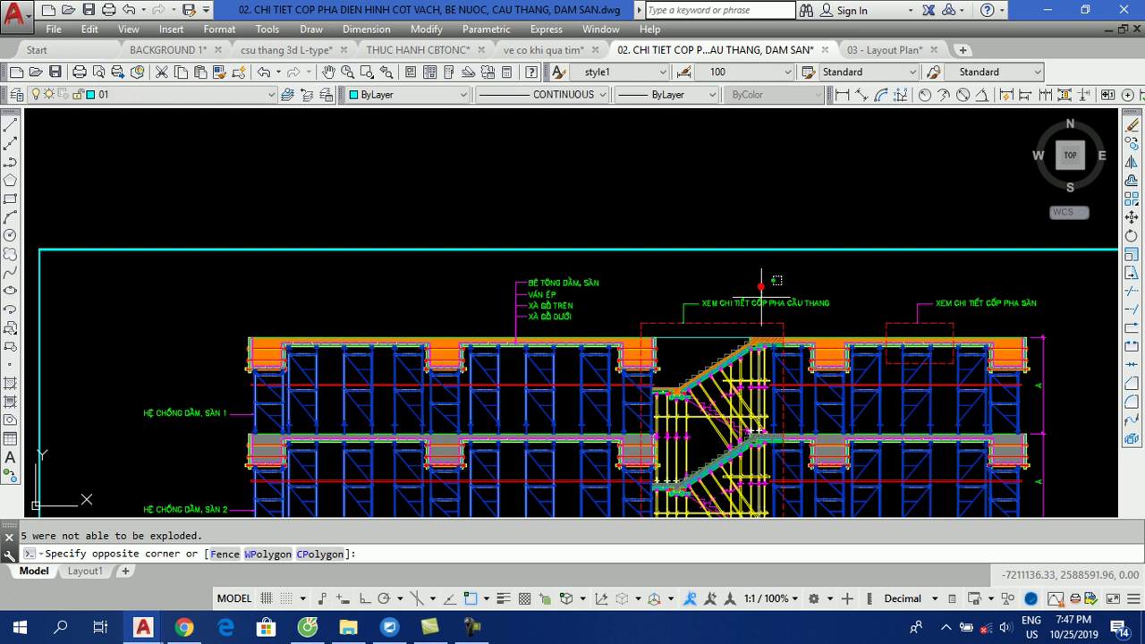
pyautogui.click(545, 304)
pyautogui.moveTo(901, 312); pyautogui.dragTo(465, 304, button='middle')
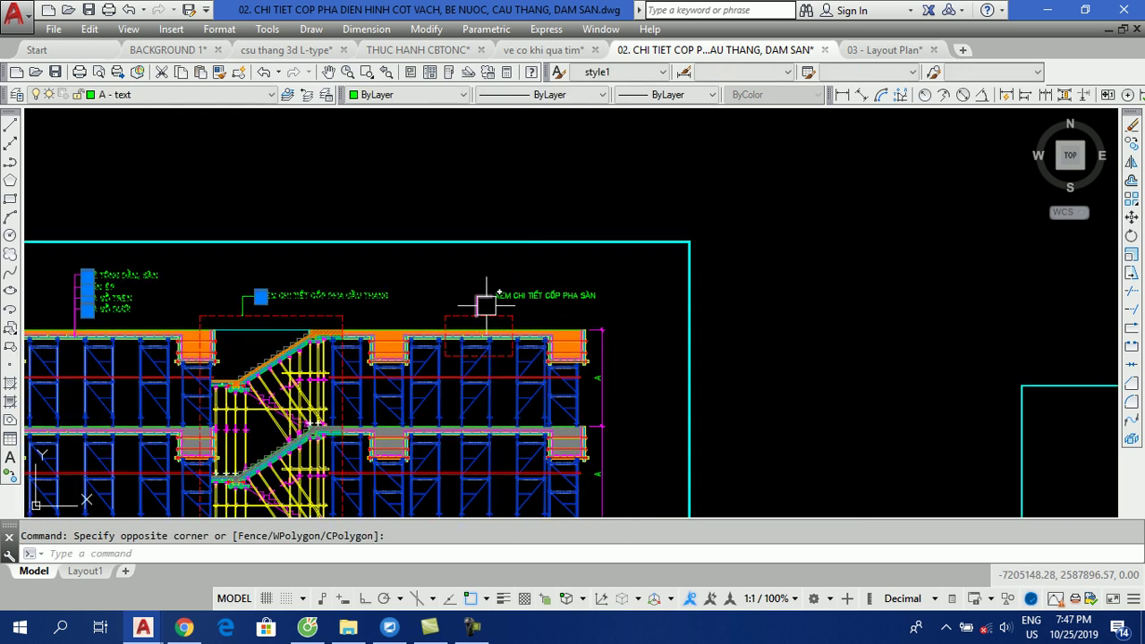
pyautogui.press('Escape')
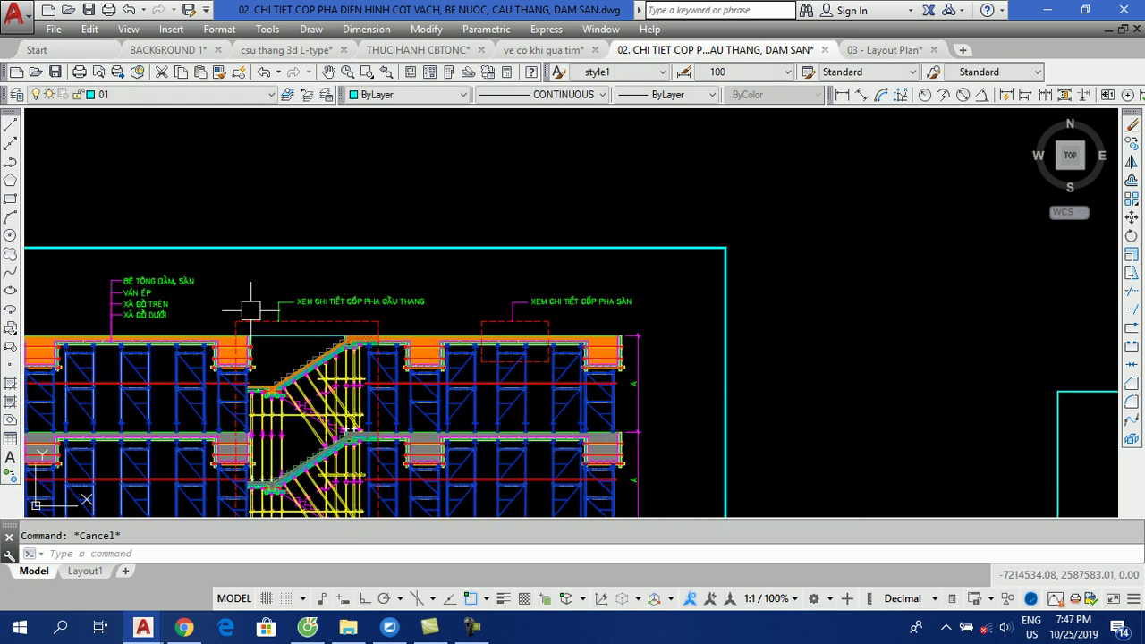
pyautogui.write('ungroup')
pyautogui.press('Return')
pyautogui.click(154, 310)
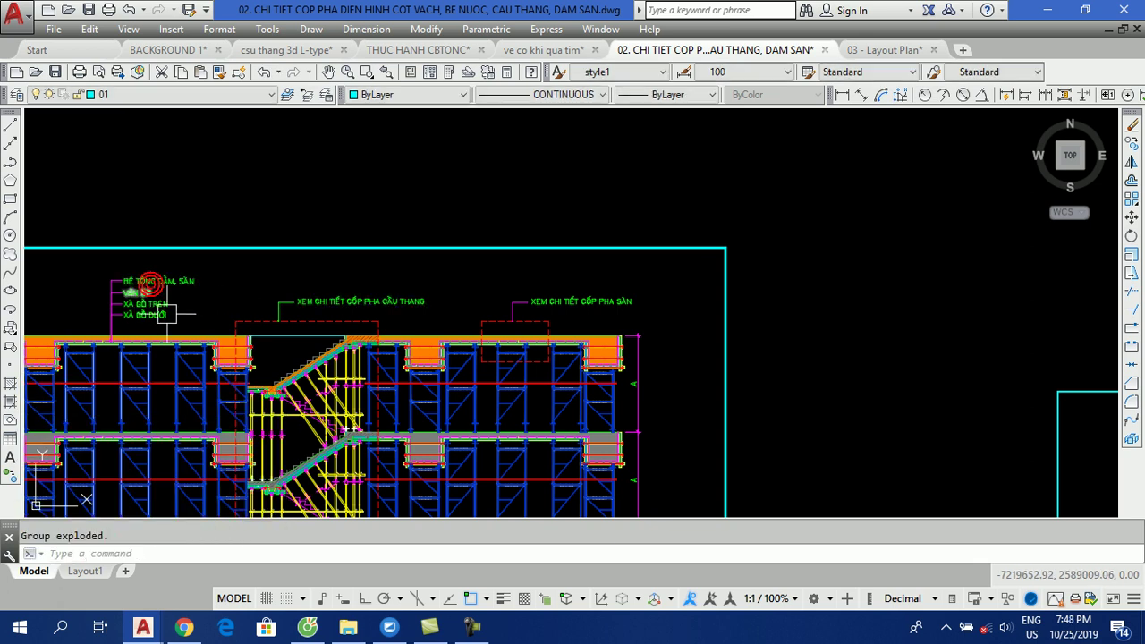
# Step: Crossing-select the leader labels and their lines and combine them into a new unnamed group
pyautogui.click(585, 276)
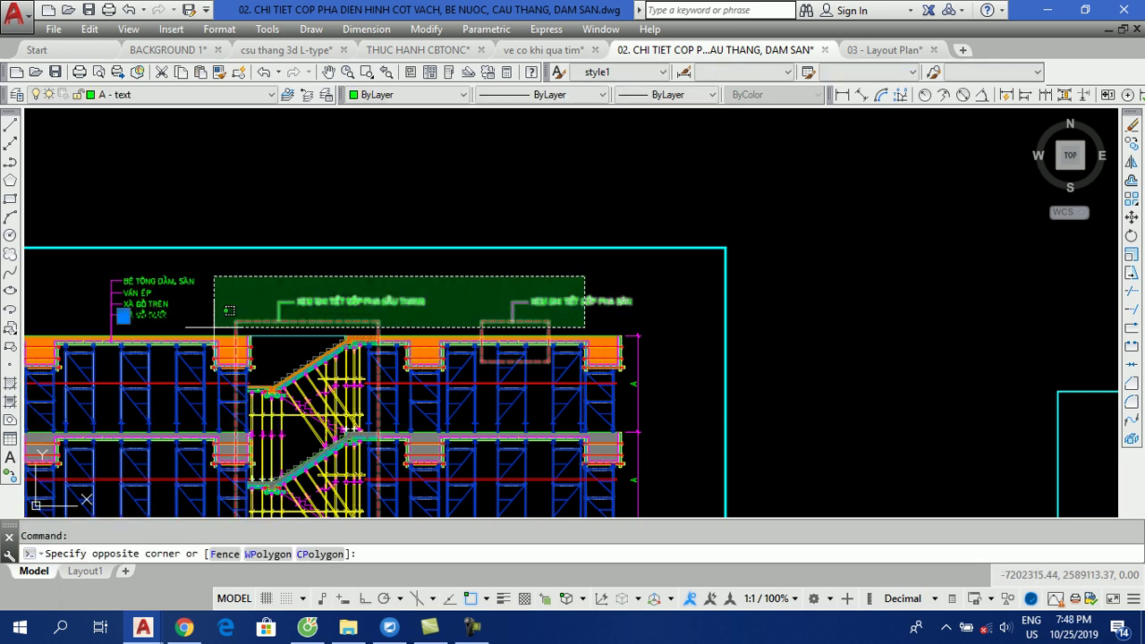
pyautogui.click(77, 327)
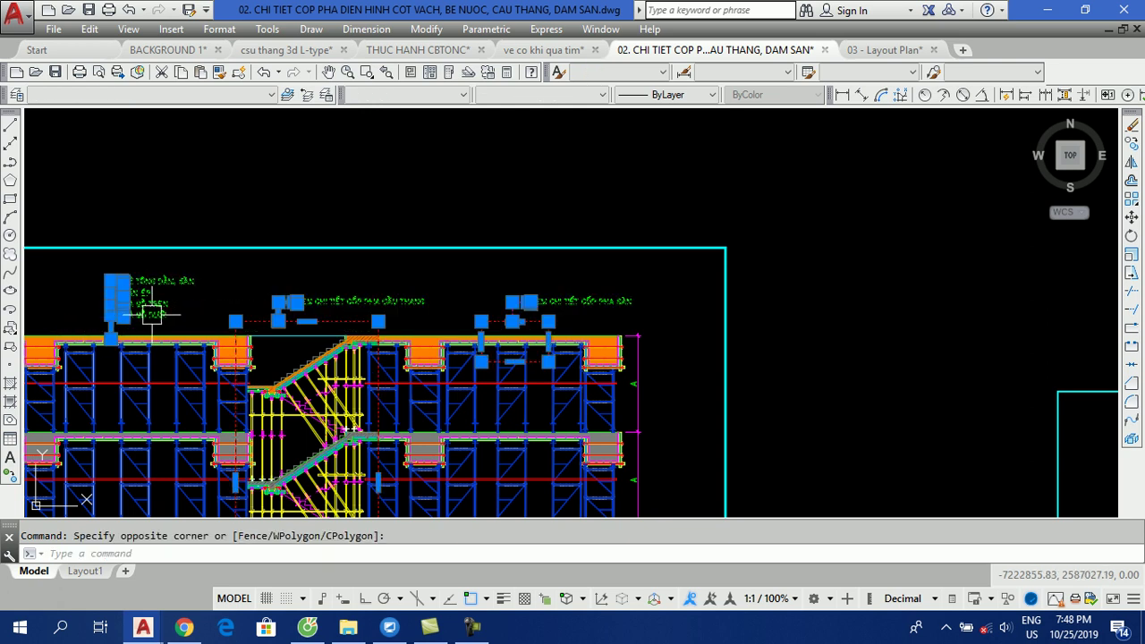
pyautogui.moveTo(312, 307); pyautogui.dragTo(367, 332, button='middle')
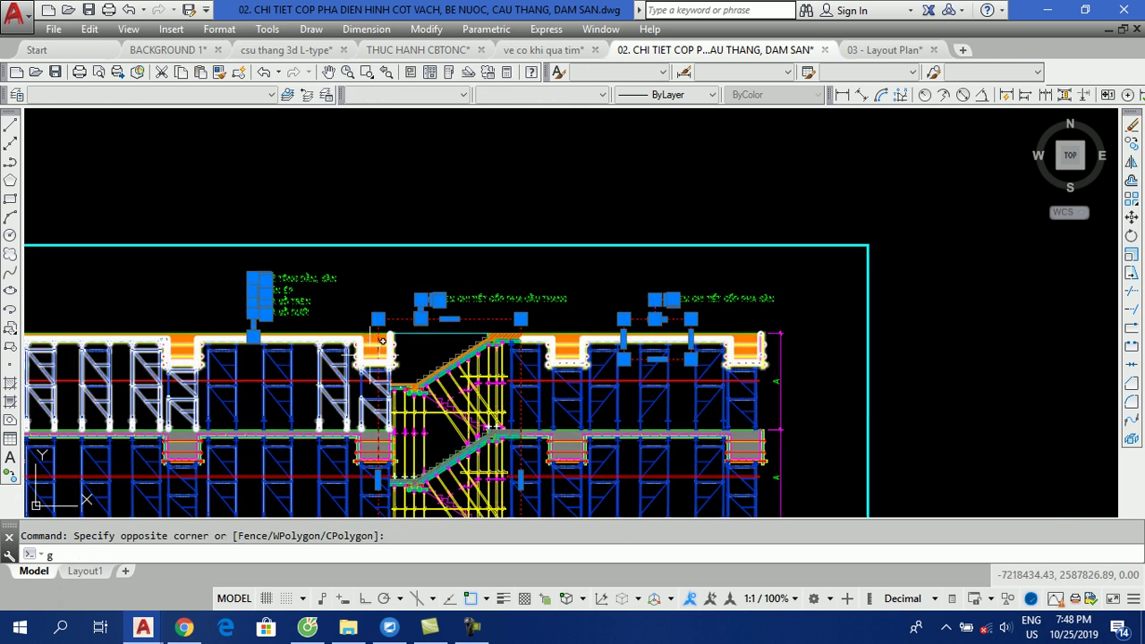
pyautogui.click(378, 335)
pyautogui.press('Return')
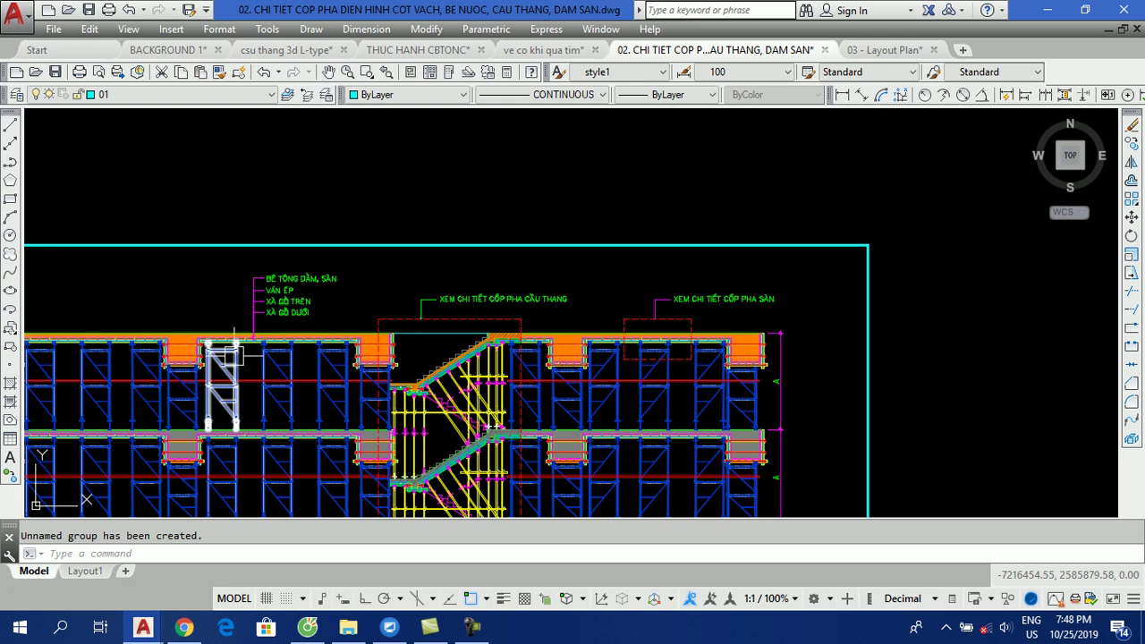
# Step: Check that the left leader labels and lines now select as one group
pyautogui.scroll(4, 260, 304)
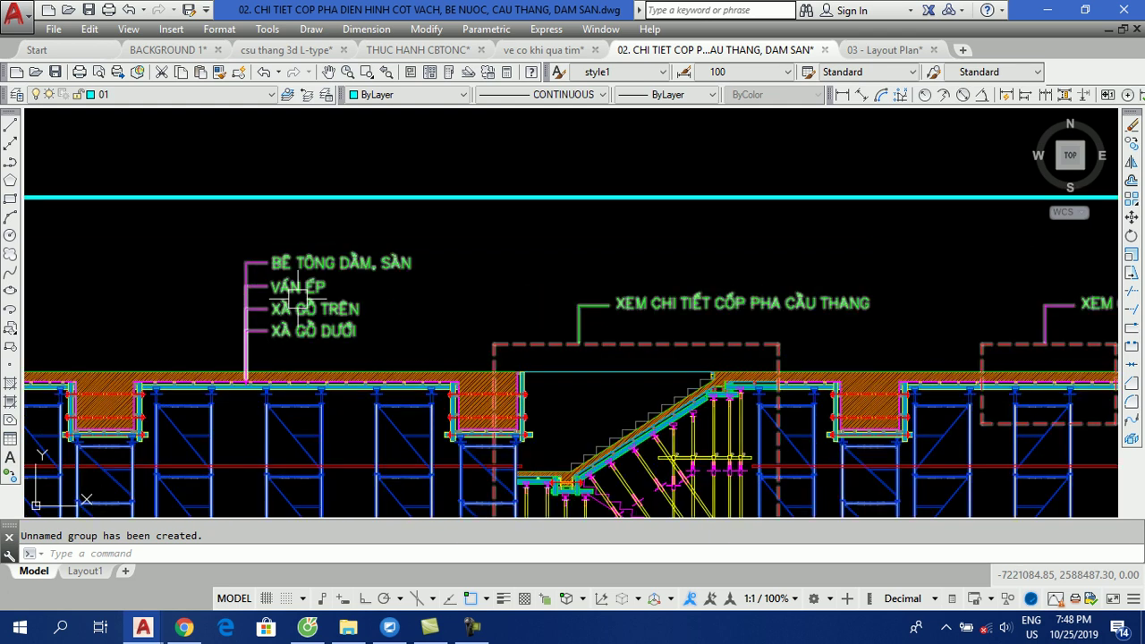
pyautogui.scroll(-1, 269, 313)
pyautogui.click(269, 313)
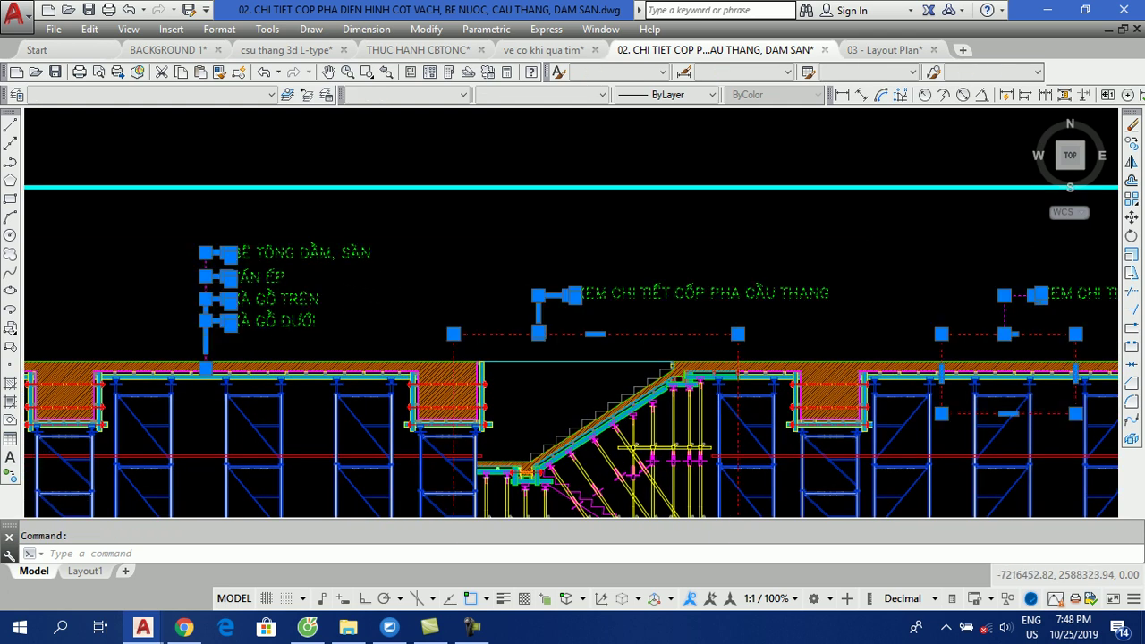
pyautogui.scroll(-2, 474, 290)
pyautogui.press('Escape')
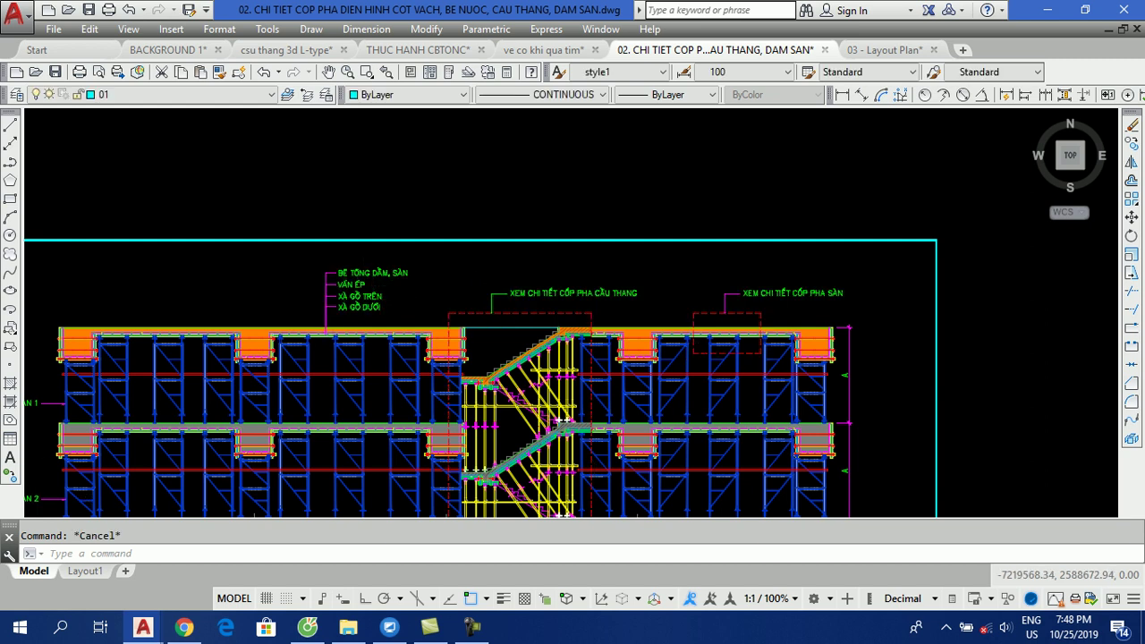
pyautogui.scroll(3, 367, 281)
pyautogui.click(370, 261)
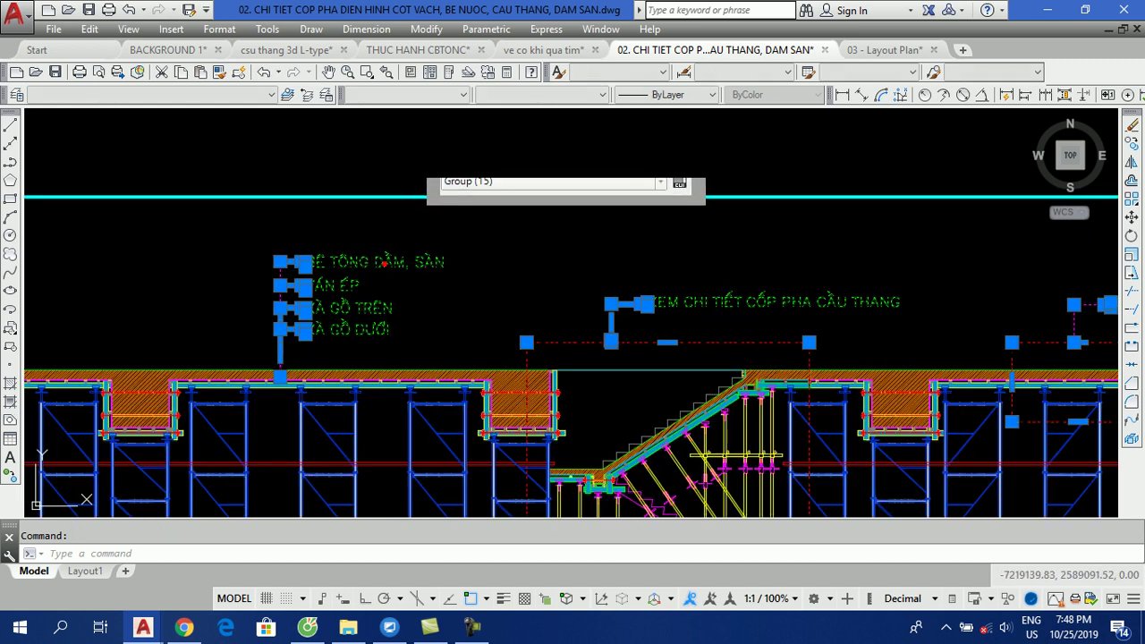
pyautogui.press('Escape')
# Step: Retype the top 'BÊ TÔNG DẦM, SÀN' leader line as 'fdsfdsfsdfdsfds' with TEXTEDIT and commit it
pyautogui.write('ed')
pyautogui.press('Return')
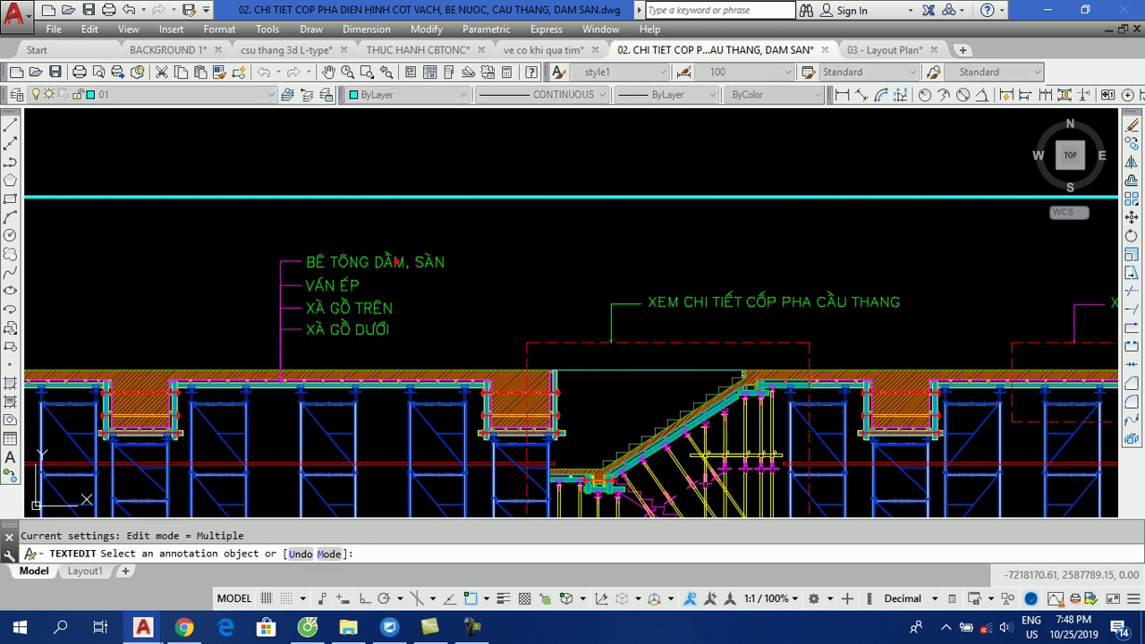
pyautogui.click(384, 265)
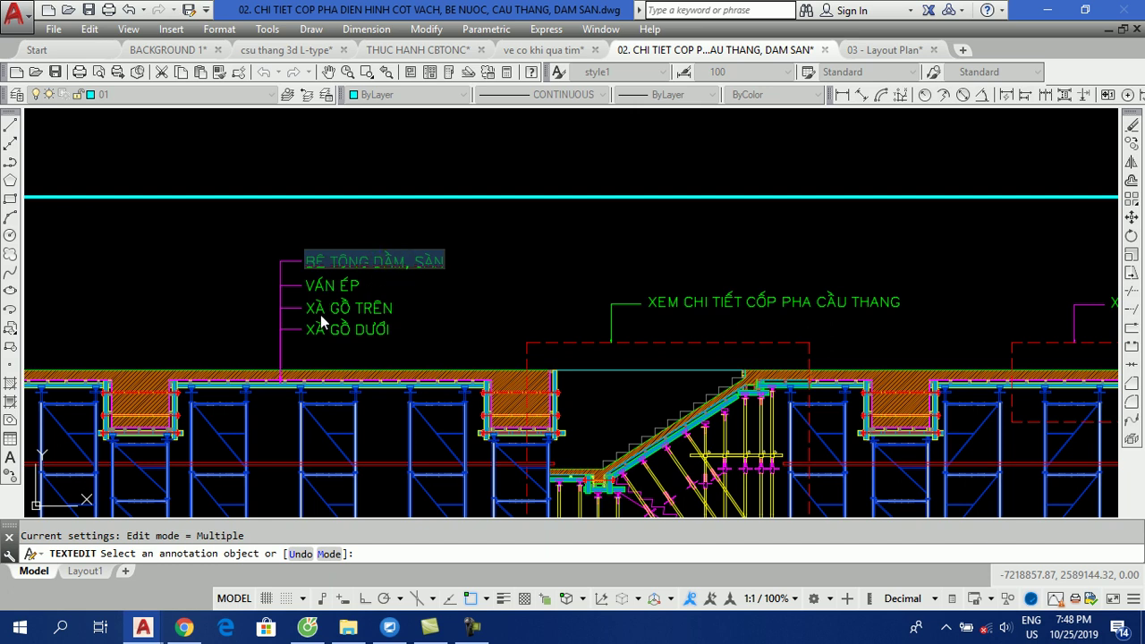
pyautogui.press('BackSpace')
pyautogui.write('fdsfdsfdsfdsfds')
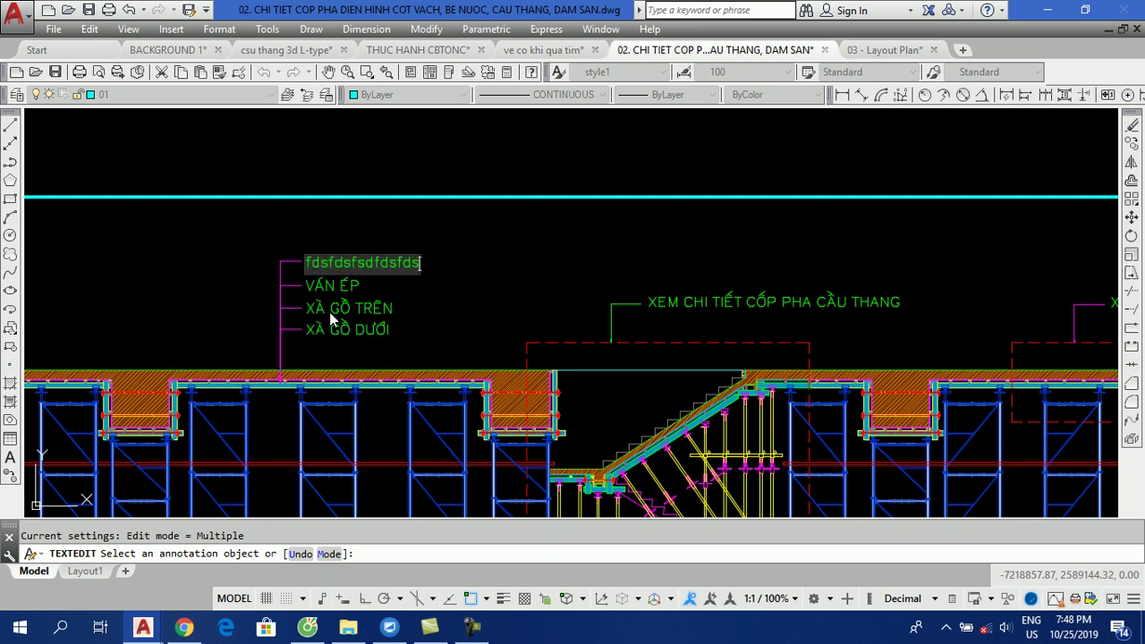
pyautogui.click(503, 260)
pyautogui.press('Escape')
pyautogui.click(353, 262)
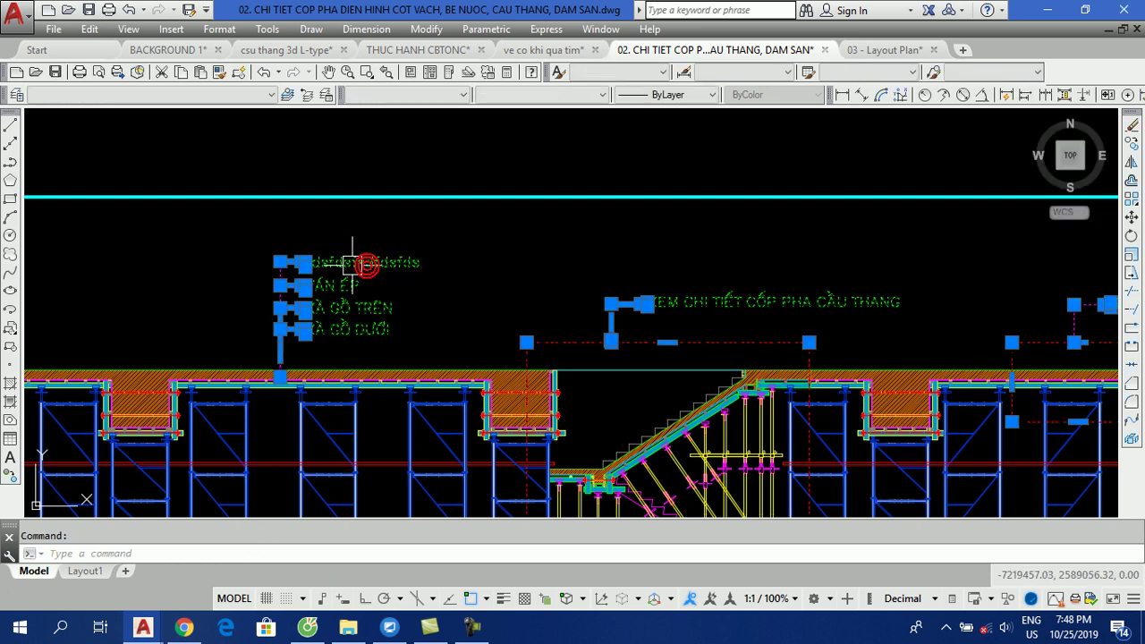
pyautogui.scroll(-3, 362, 273)
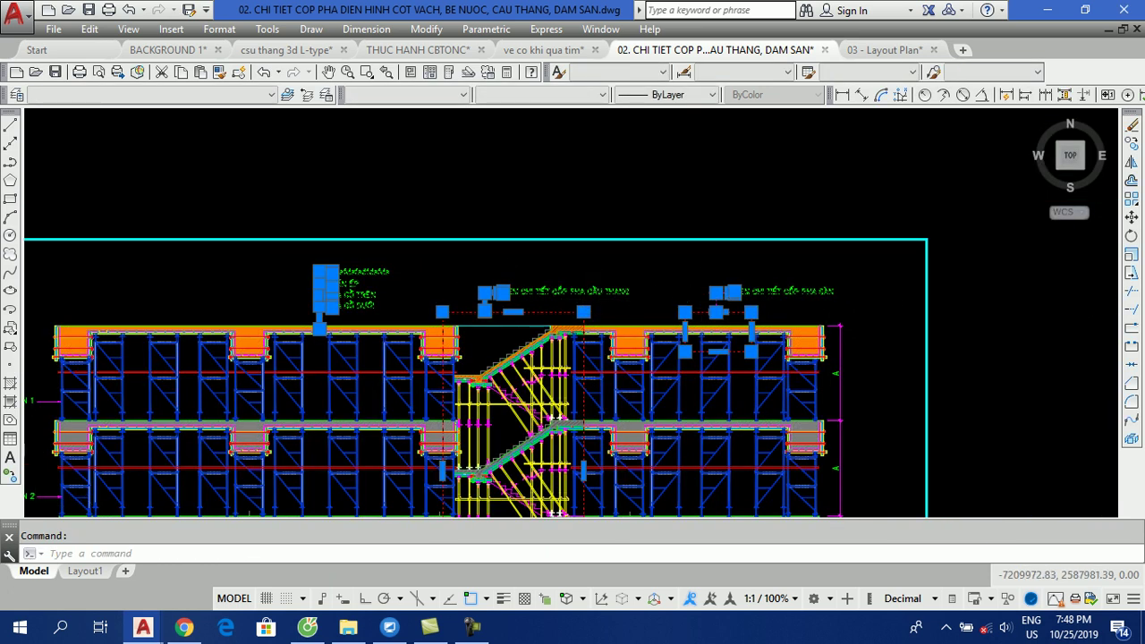
pyautogui.scroll(3, 617, 297)
pyautogui.press('Escape')
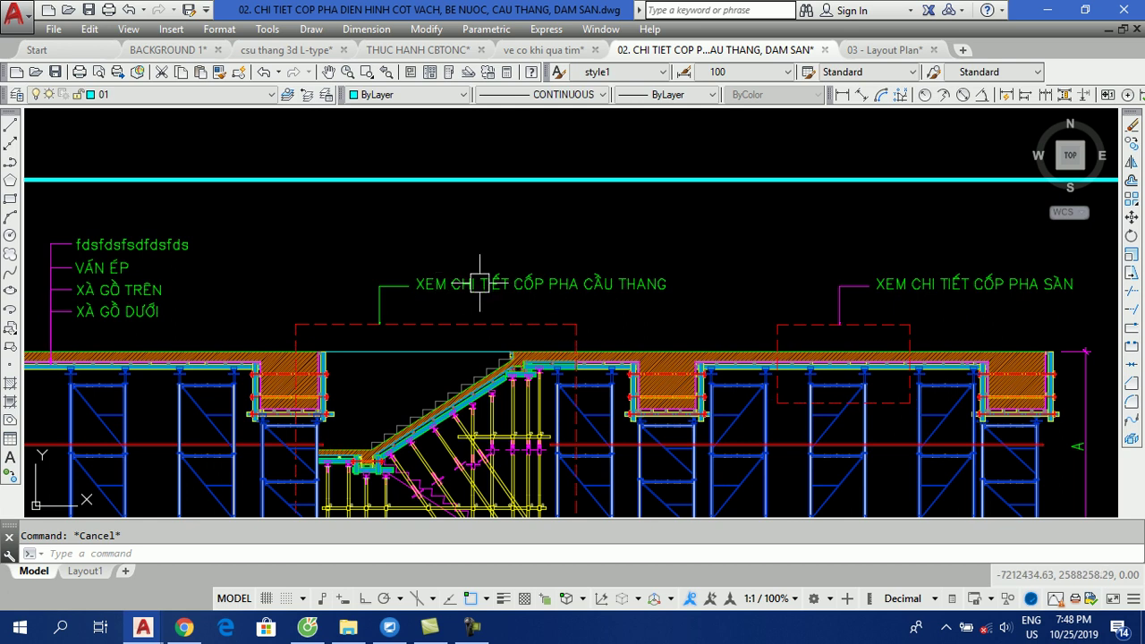
pyautogui.write('ed')
# Step: Retype the stair leader label with ED so it reads 'sdfsdfdsfdsfdsfsdf'
pyautogui.press('Return')
pyautogui.click(475, 285)
pyautogui.write('sdfsdfdsfdsfdsfsdf')
pyautogui.click(552, 216)
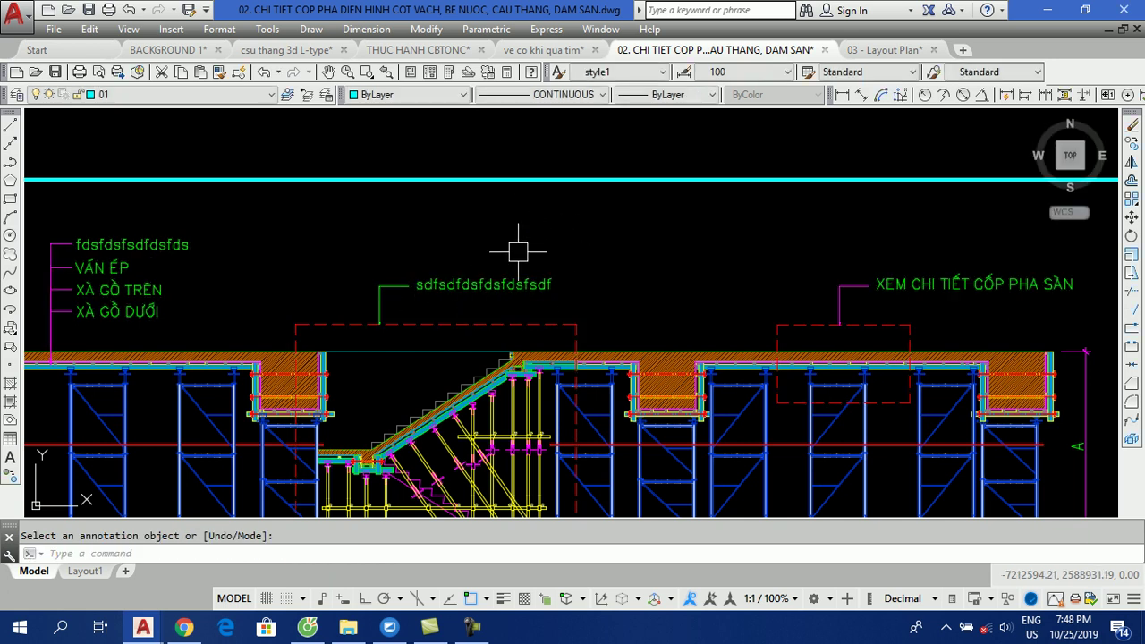
pyautogui.scroll(-2, 506, 365)
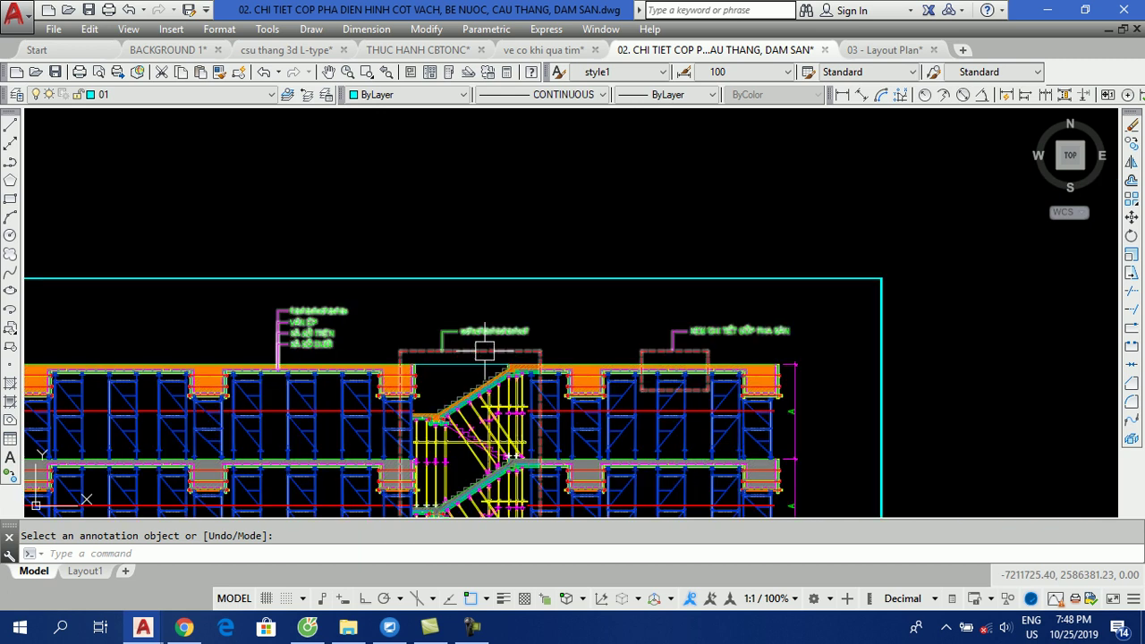
pyautogui.press('Escape')
pyautogui.click(483, 334)
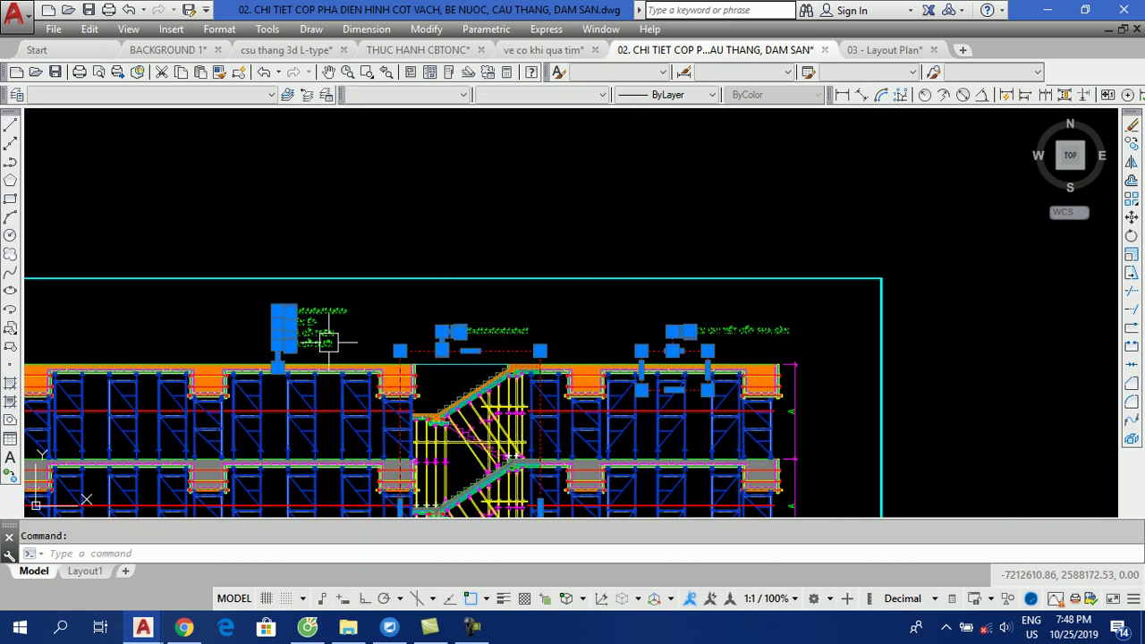
# Step: Copy the leader labels and red outline rectangles to a spot above the elevation
pyautogui.press('Escape')
pyautogui.press('Return')
pyautogui.click(483, 369)
pyautogui.press('Return')
pyautogui.click(484, 350)
pyautogui.scroll(-2, 484, 350)
pyautogui.scroll(-2, 483, 358)
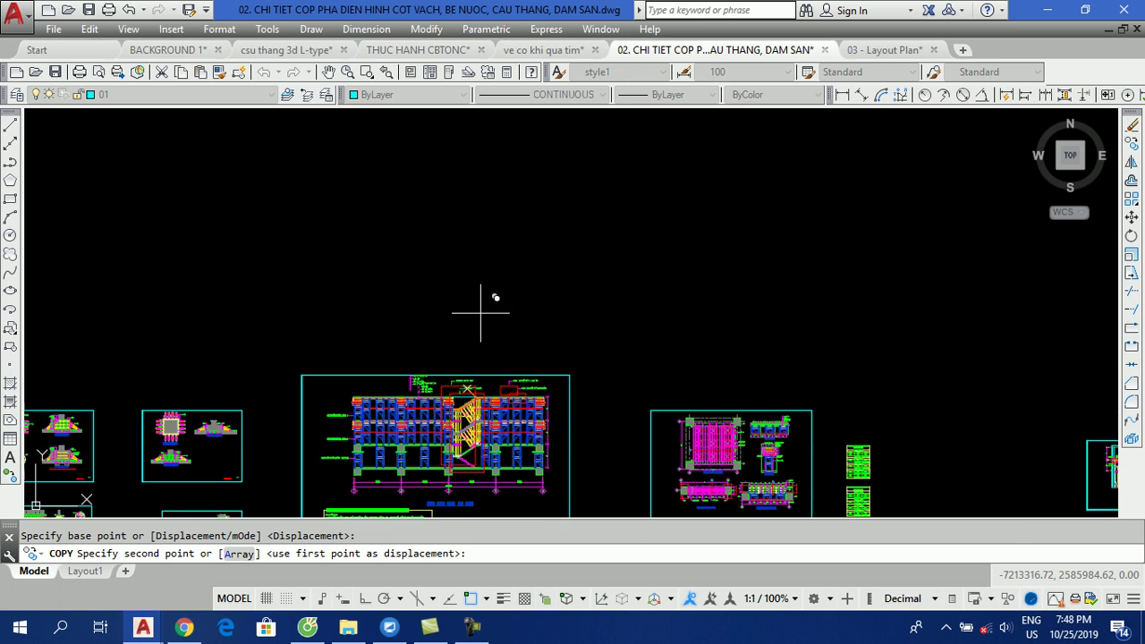
pyautogui.click(451, 367)
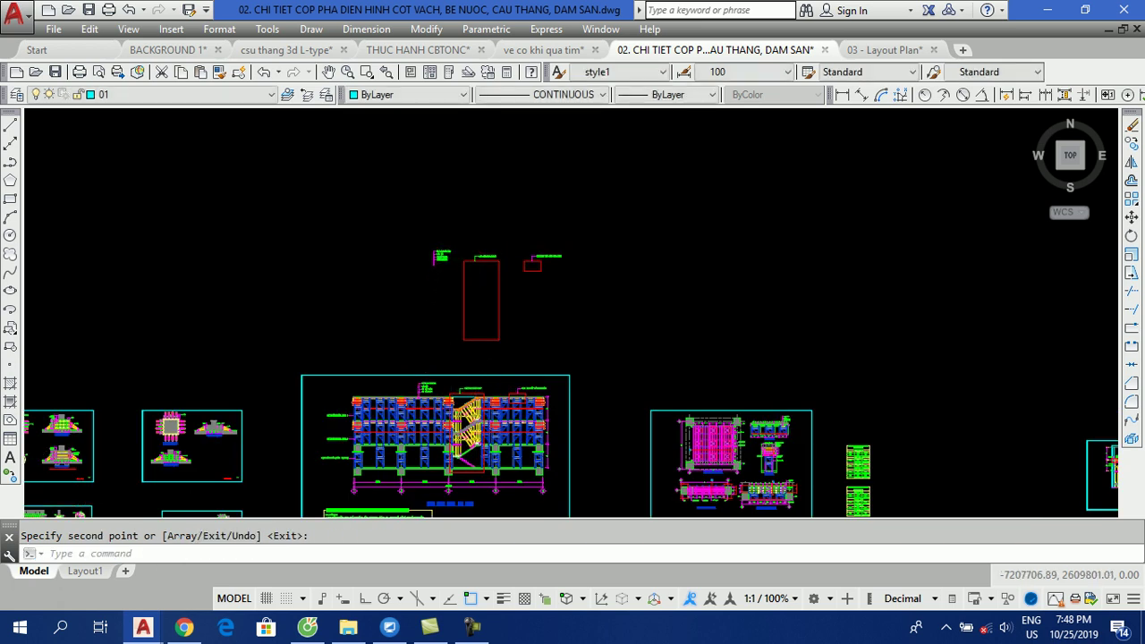
# Step: Start retyping the copied middle stair label with ED
pyautogui.scroll(2, 511, 166)
pyautogui.scroll(6, 511, 143)
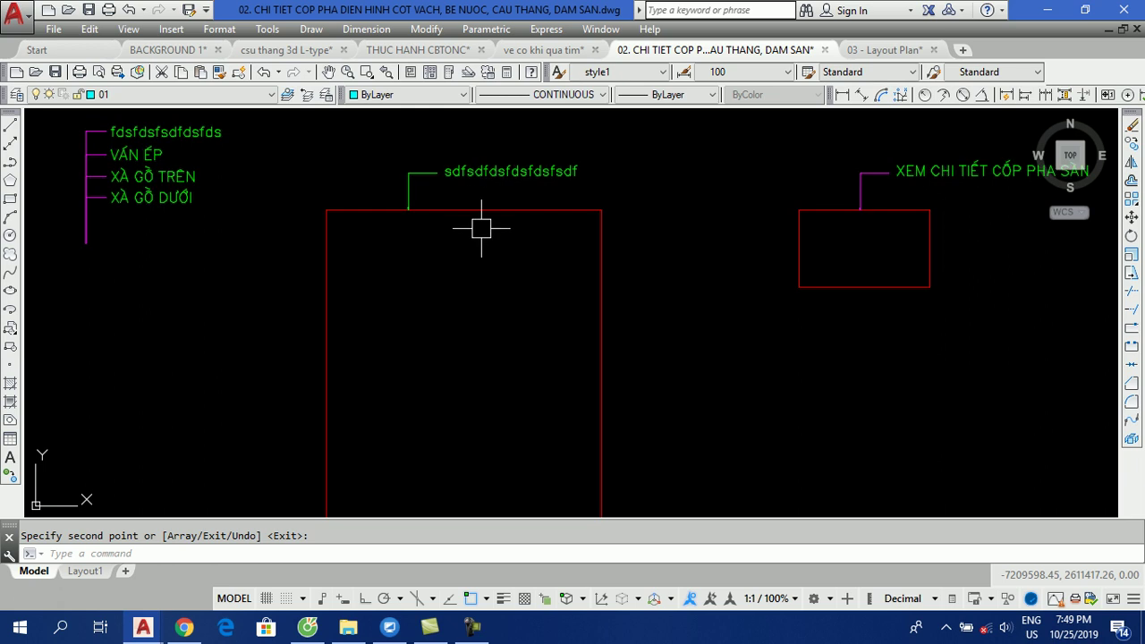
pyautogui.write('ed')
pyautogui.press('Return')
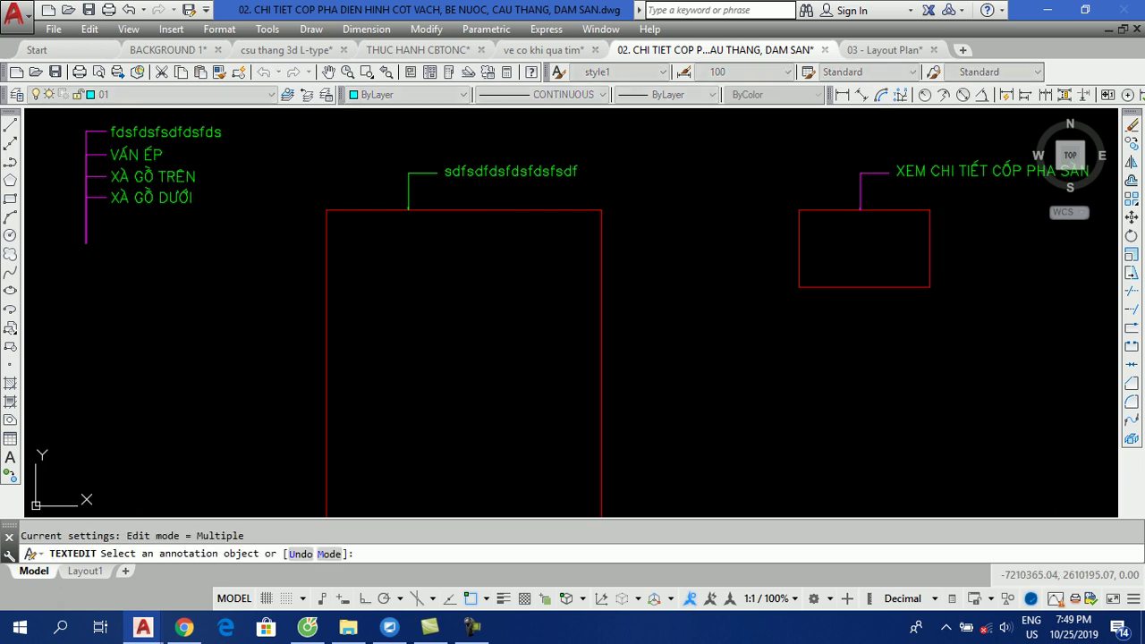
pyautogui.click(500, 171)
# Step: Finish the copied stair label as 'fsdfsdfdsfsdfsdfsdfsd' and return to the original elevation
pyautogui.write('fsdfsdfdsfsdfsdfsdfsd')
pyautogui.click(689, 344)
pyautogui.scroll(-3, 605, 271)
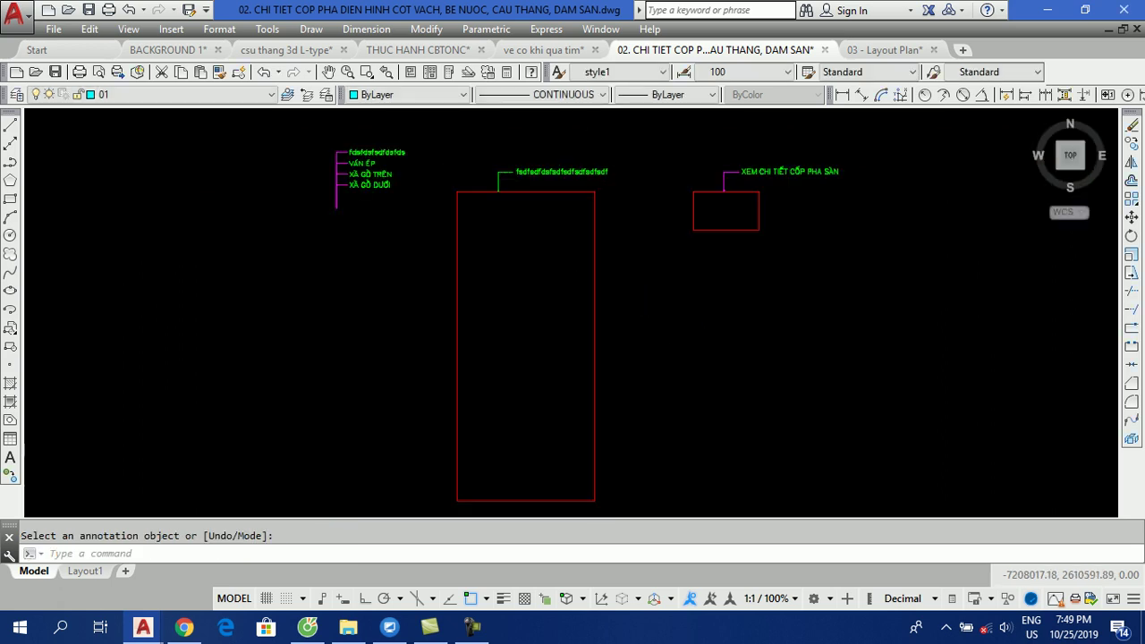
pyautogui.scroll(-3, 573, 340)
pyautogui.scroll(2, 536, 439)
pyautogui.scroll(3, 572, 420)
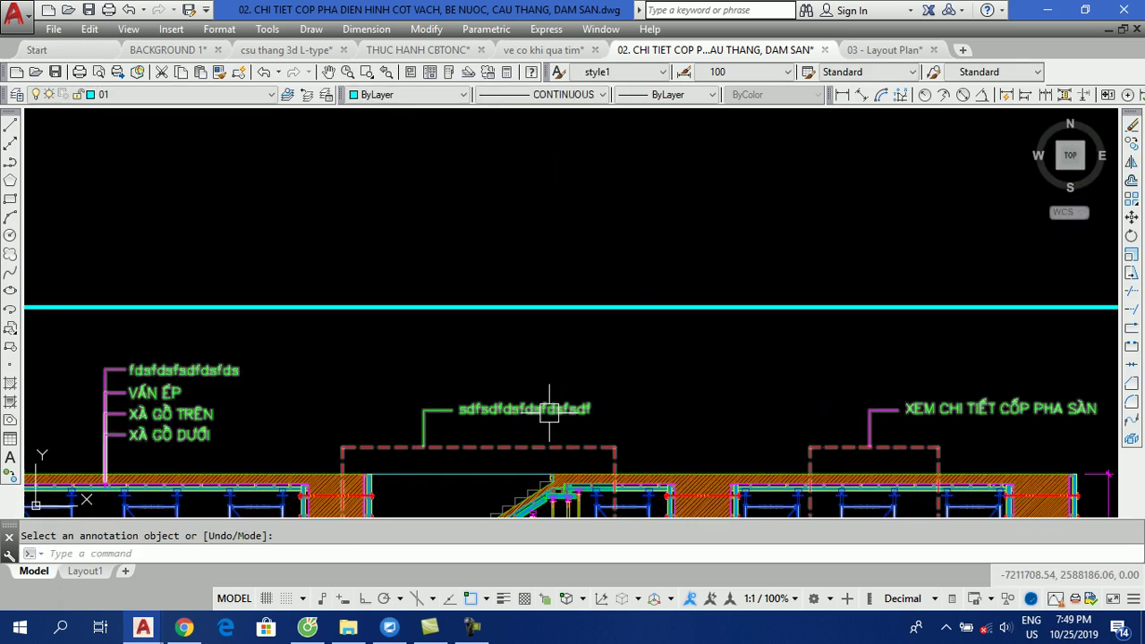
pyautogui.scroll(-3, 561, 436)
pyautogui.scroll(-2, 608, 205)
pyautogui.scroll(5, 608, 256)
pyautogui.scroll(-3, 527, 206)
pyautogui.moveTo(519, 224)
pyautogui.mouseDown(button='middle')
pyautogui.moveTo(518, 203)
pyautogui.moveTo(527, 286)
pyautogui.moveTo(518, 323)
pyautogui.moveTo(519, 228)
pyautogui.mouseUp(button='middle')
# Step: Retype the original elevation's stair leader label as 'aaaa'
pyautogui.scroll(3, 514, 322)
pyautogui.scroll(2, 501, 339)
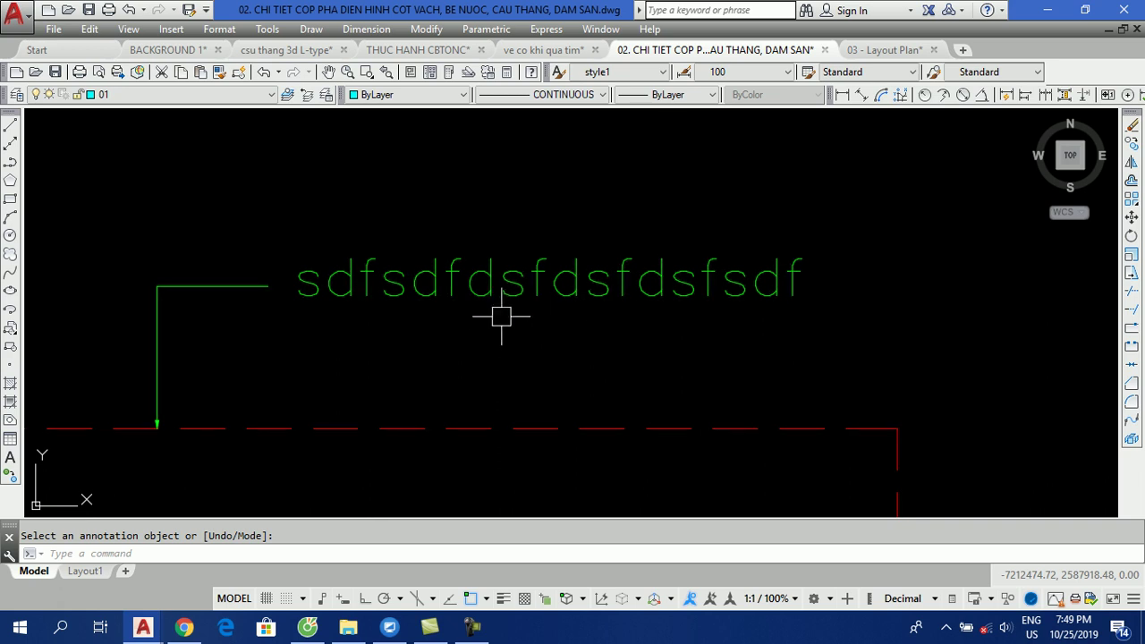
pyautogui.write('ed')
pyautogui.press('Return')
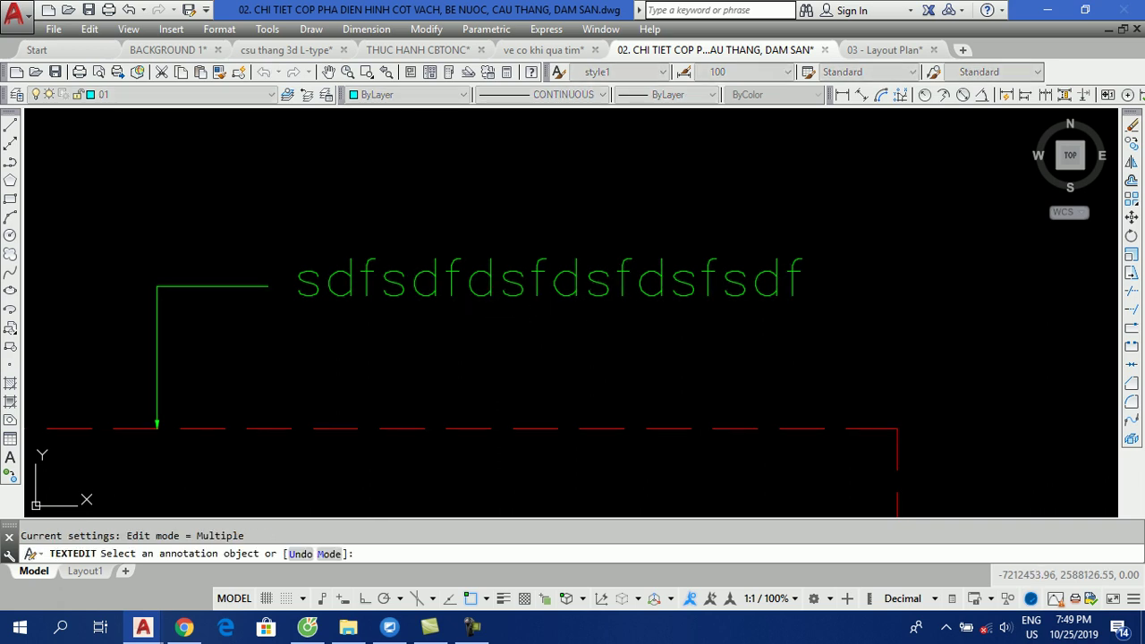
pyautogui.click(500, 282)
pyautogui.write('aaaa')
pyautogui.press('Return')
pyautogui.scroll(-5, 424, 426)
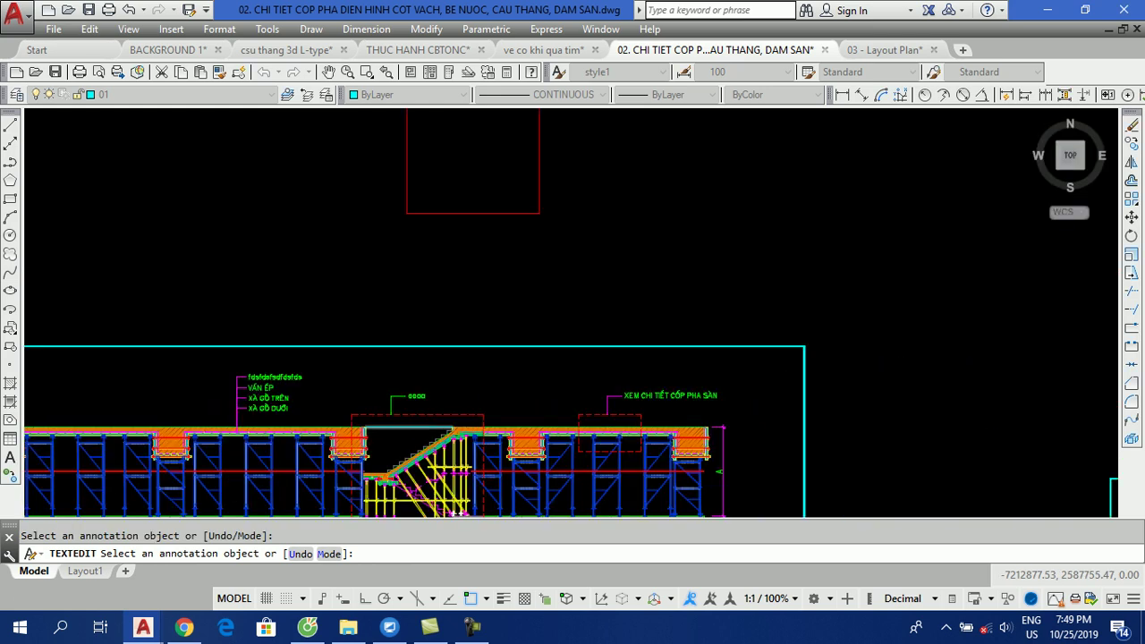
pyautogui.scroll(-3, 453, 511)
pyautogui.press('Escape')
pyautogui.scroll(3, 459, 158)
pyautogui.scroll(2, 435, 153)
pyautogui.scroll(-2, 536, 172)
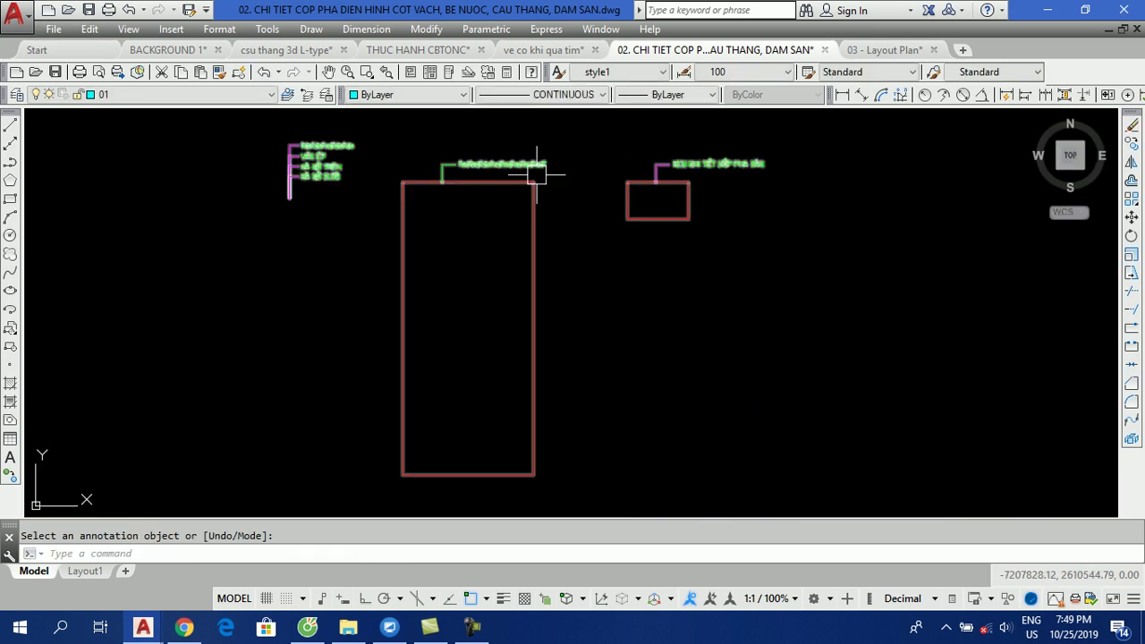
pyautogui.scroll(-2, 501, 204)
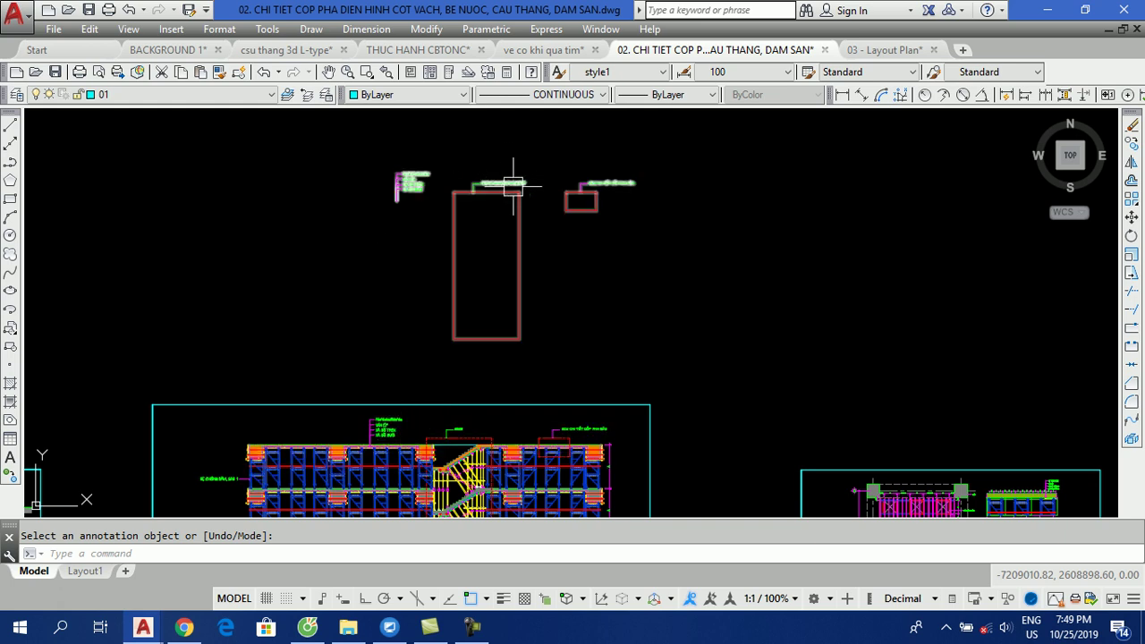
# Step: Crossing-select the first scaffold frame set and group it with G
pyautogui.press('Return')
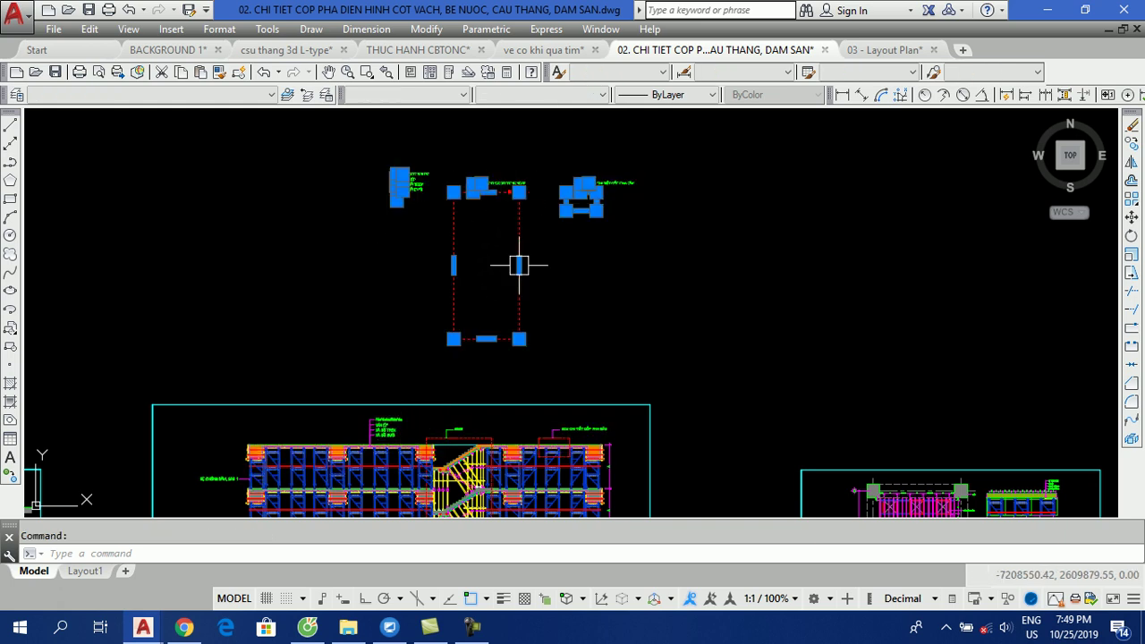
pyautogui.moveTo(486, 229); pyautogui.dragTo(485, 98, button='middle')
pyautogui.press('Escape')
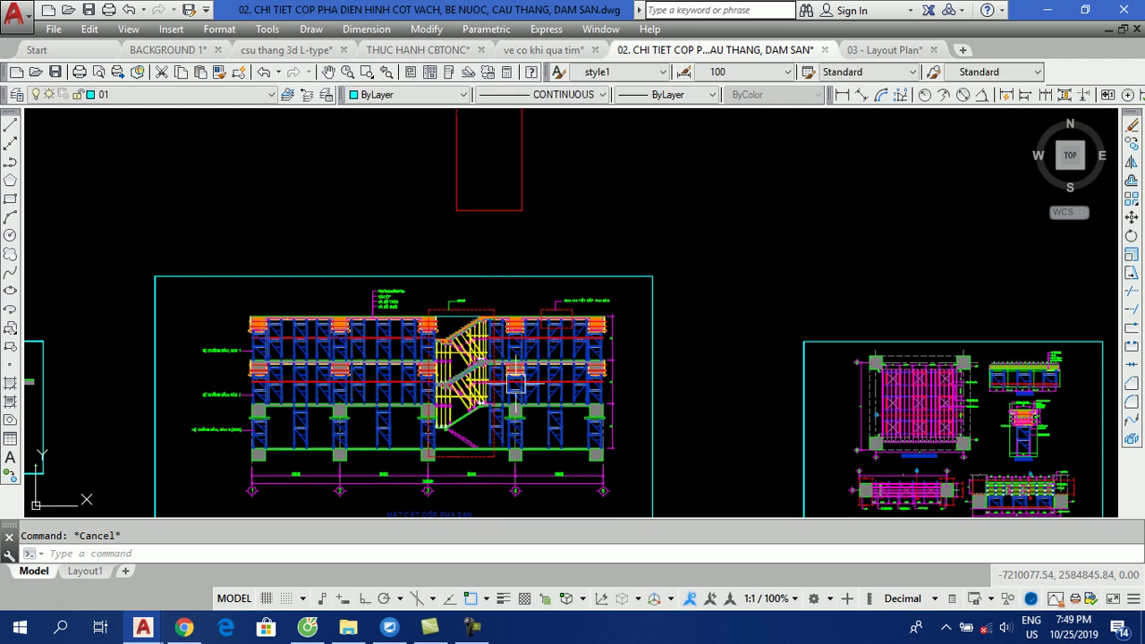
pyautogui.scroll(5, 537, 421)
pyautogui.click(619, 417)
pyautogui.click(363, 357)
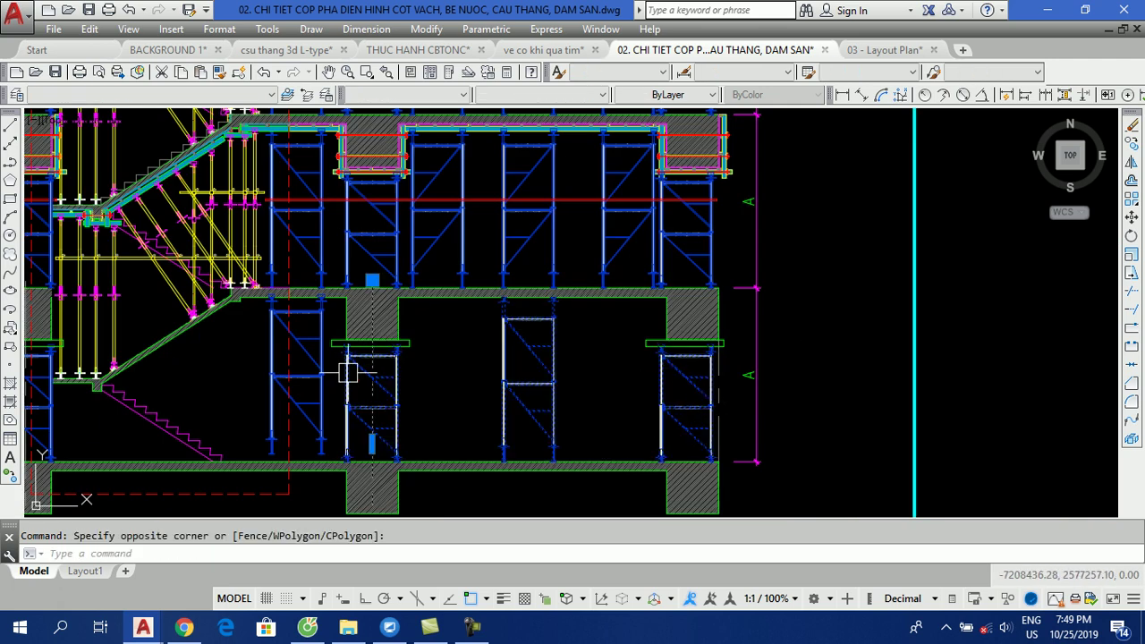
pyautogui.write('g')
pyautogui.press('Return')
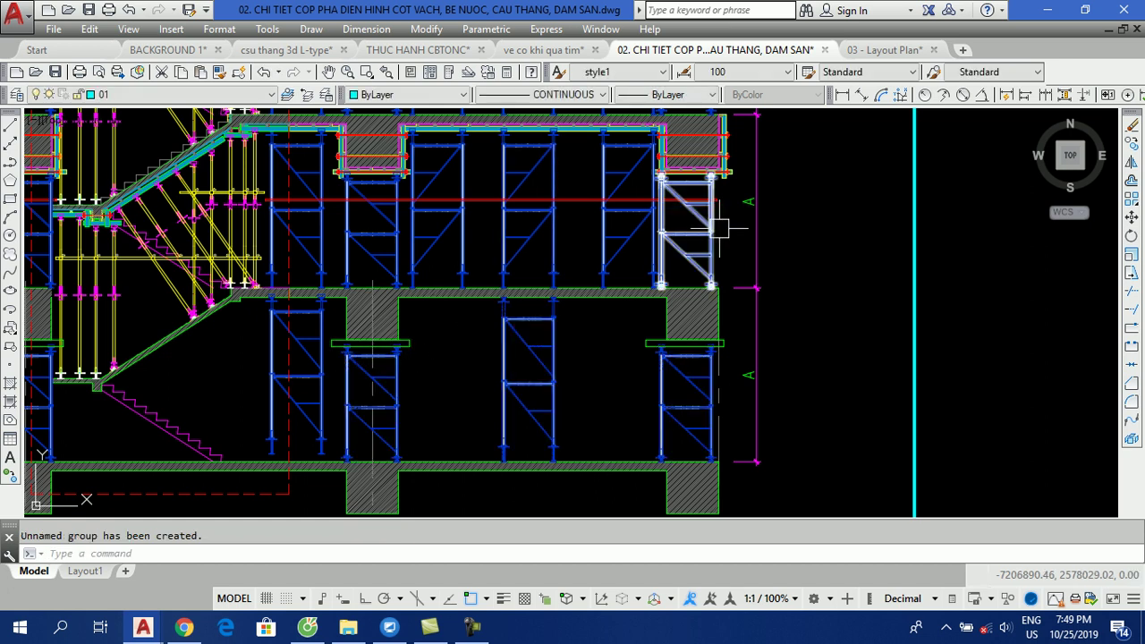
# Step: Group the next set of upper scaffold frames and check the new group
pyautogui.click(734, 234)
pyautogui.click(297, 215)
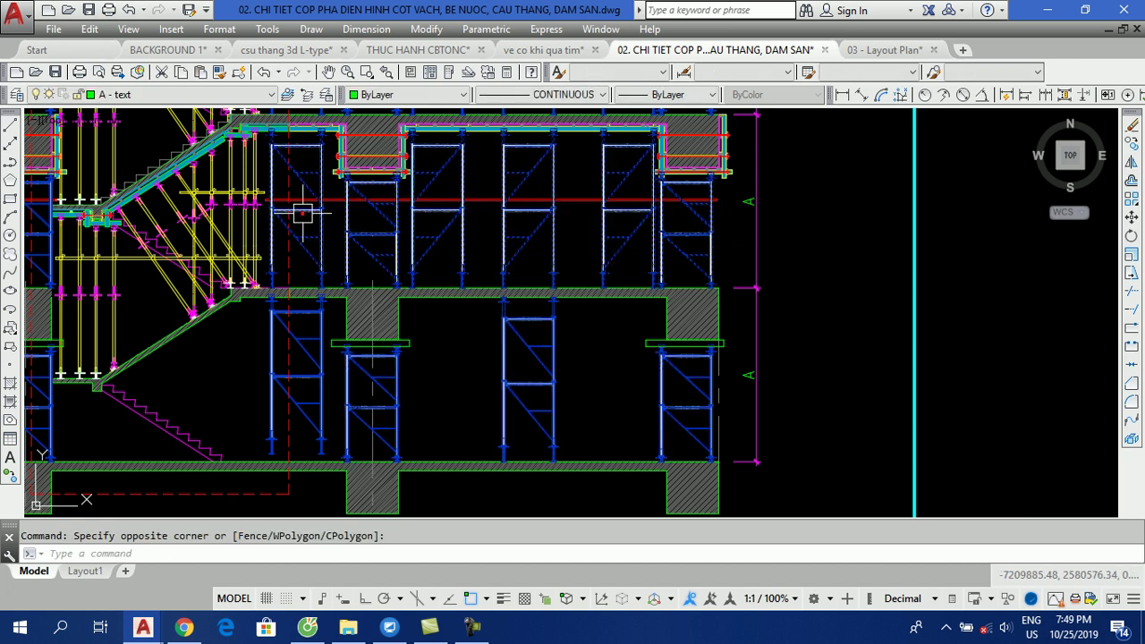
pyautogui.write('g')
pyautogui.press('Return')
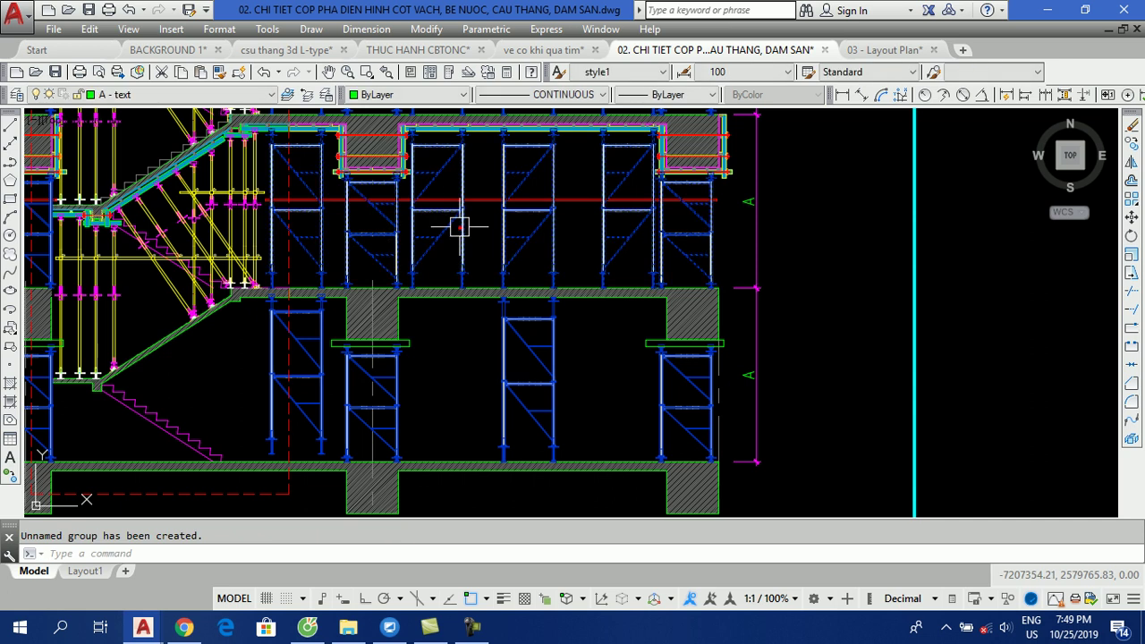
pyautogui.click(493, 302)
pyautogui.scroll(-3, 510, 300)
pyautogui.press('Escape')
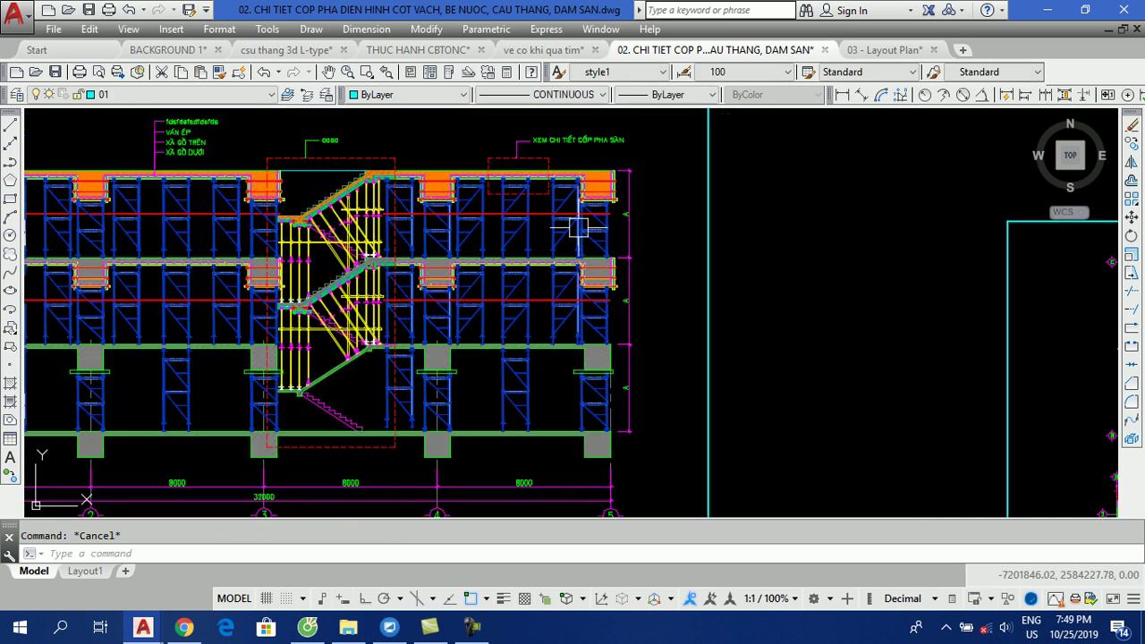
pyautogui.scroll(3, 630, 225)
# Step: Group the upper scaffold frames right of the stair and confirm they select as one group
pyautogui.click(680, 227)
pyautogui.click(195, 227)
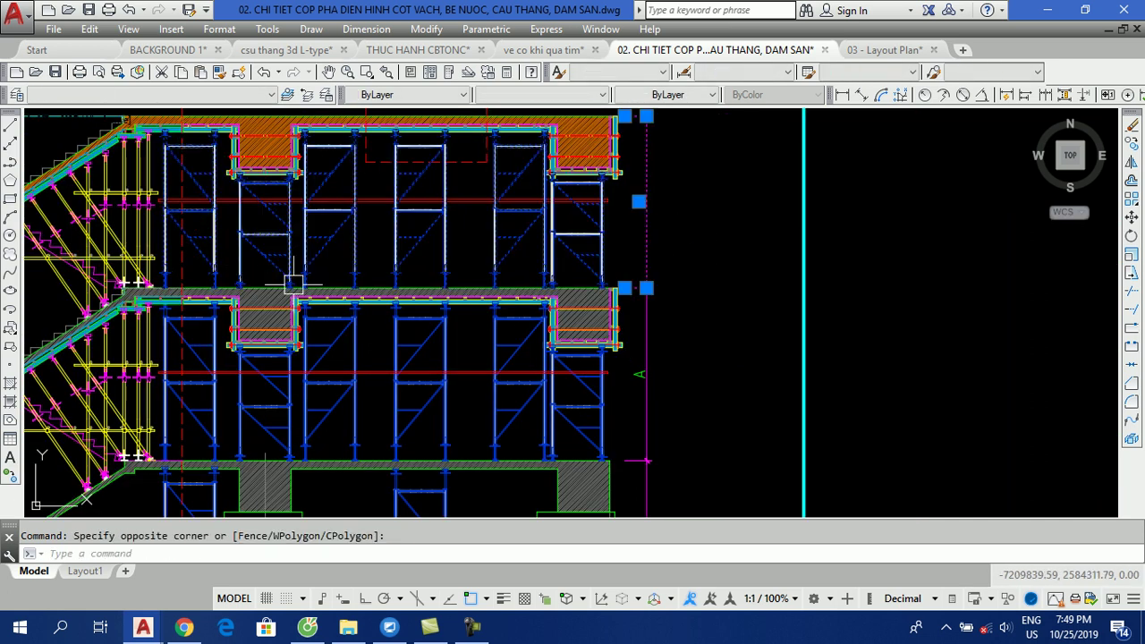
pyautogui.write('g')
pyautogui.press('Return')
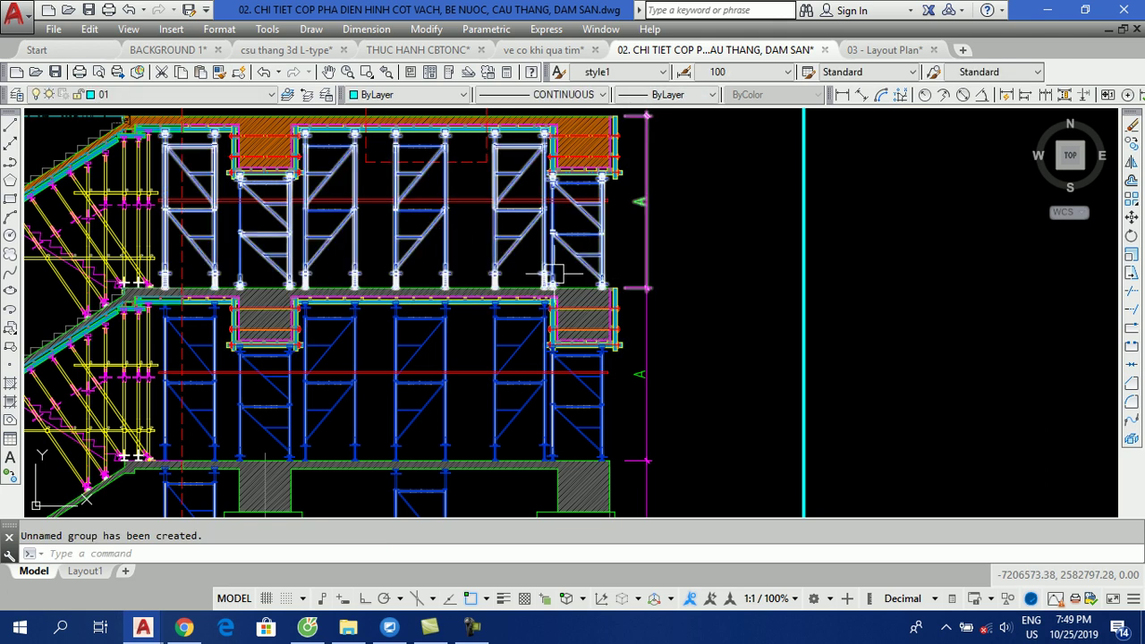
pyautogui.scroll(-2, 528, 344)
pyautogui.click(426, 411)
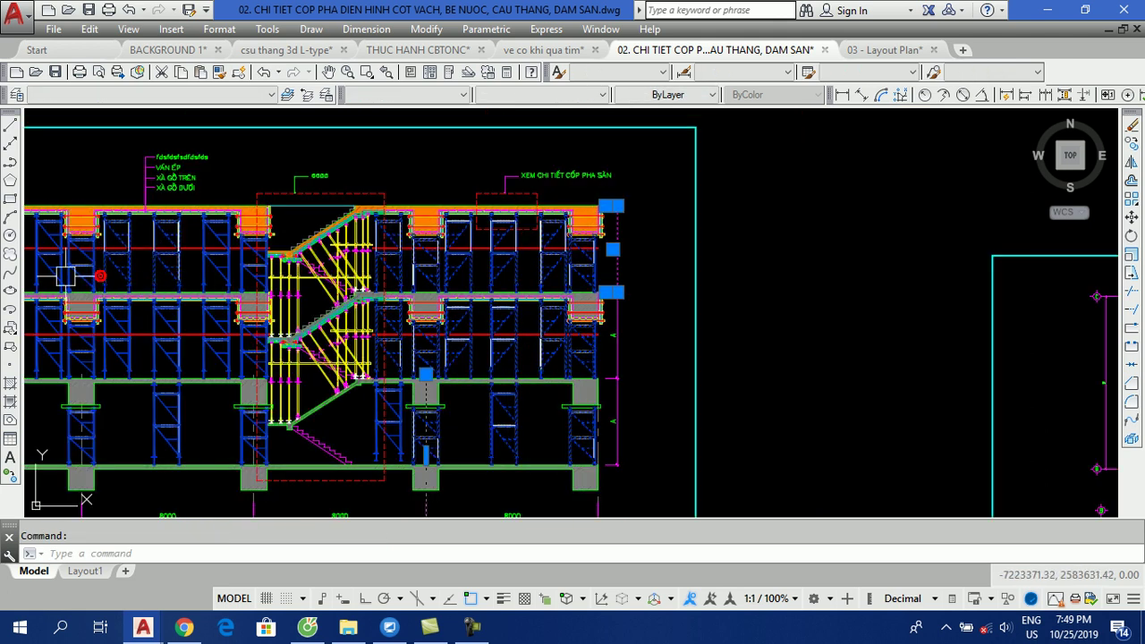
pyautogui.press('Escape')
pyautogui.scroll(-2, 301, 407)
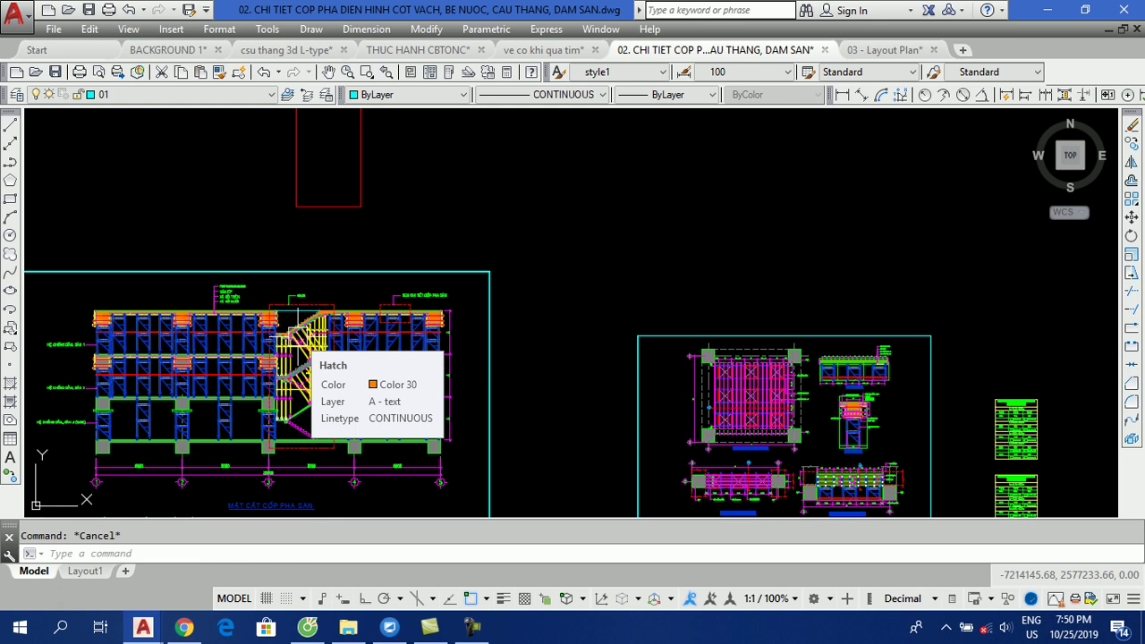
# Step: Turn group selection off with Ctrl+Shift+A and pick leader labels individually
pyautogui.hotkey('ctrl', 'shift', 'a')
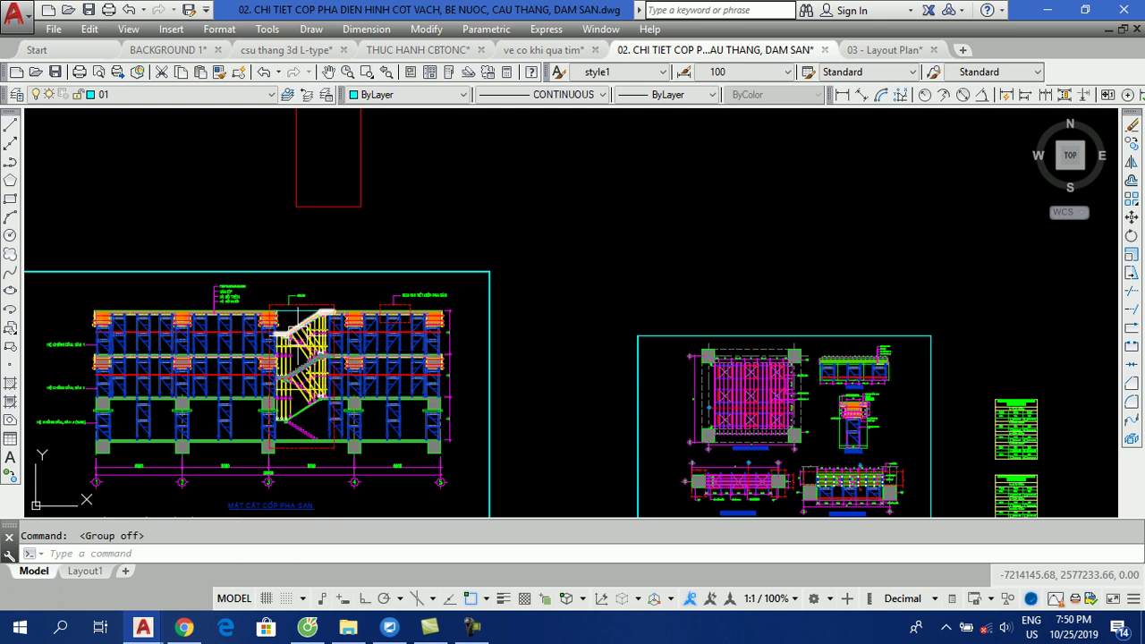
pyautogui.scroll(2, 434, 280)
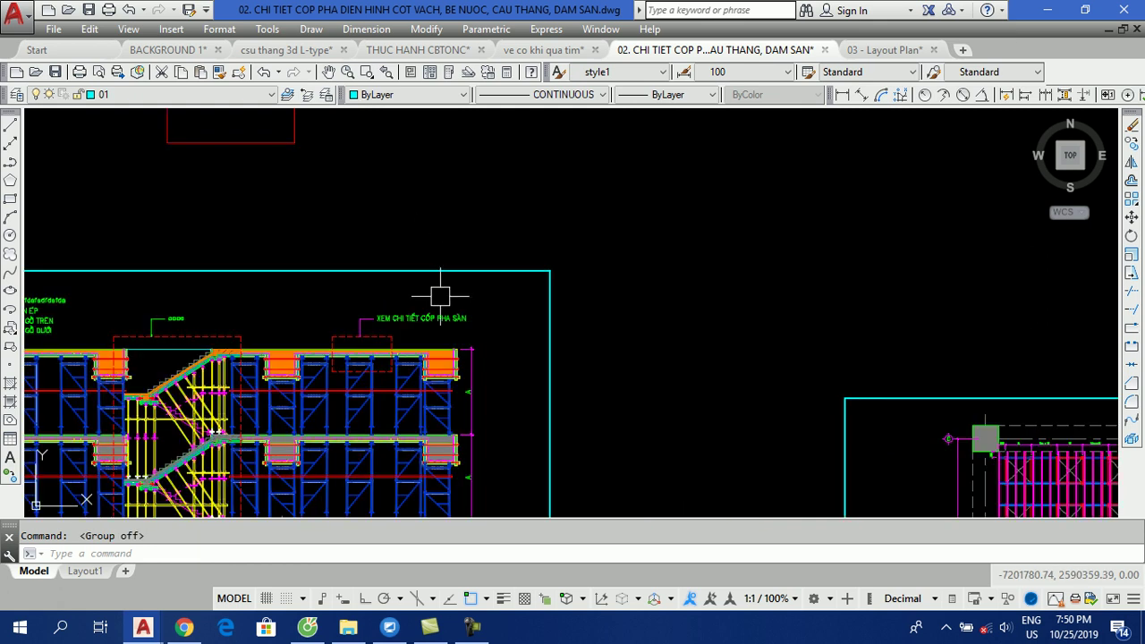
pyautogui.click(422, 318)
pyautogui.moveTo(320, 223); pyautogui.dragTo(383, 350, button='middle')
pyautogui.click(388, 238)
pyautogui.scroll(-2, 357, 250)
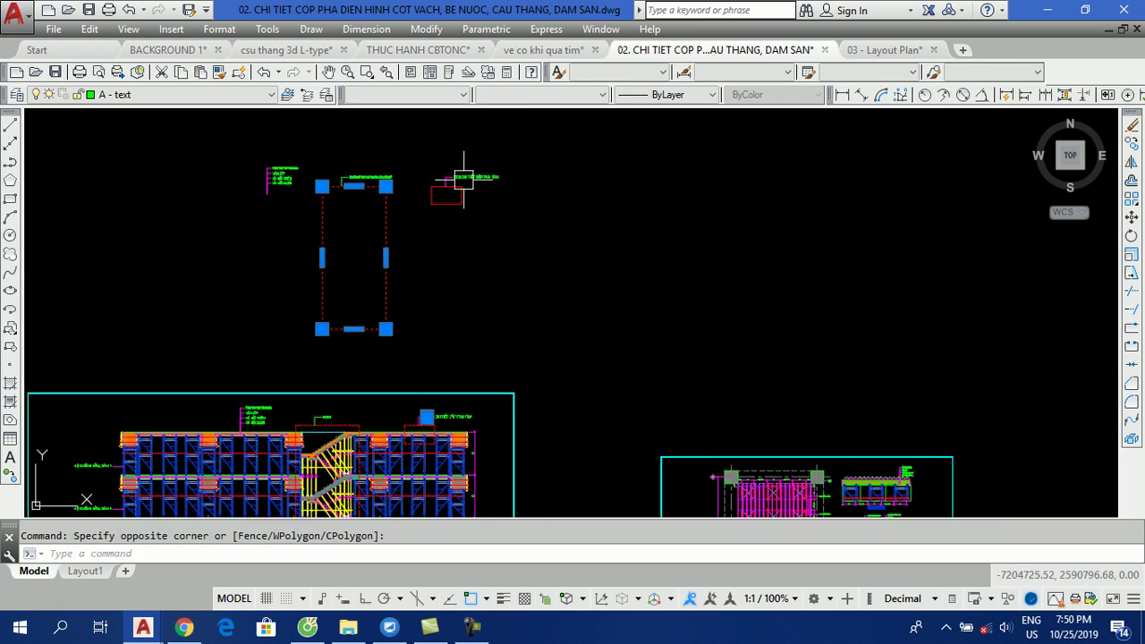
pyautogui.click(456, 181)
pyautogui.click(285, 172)
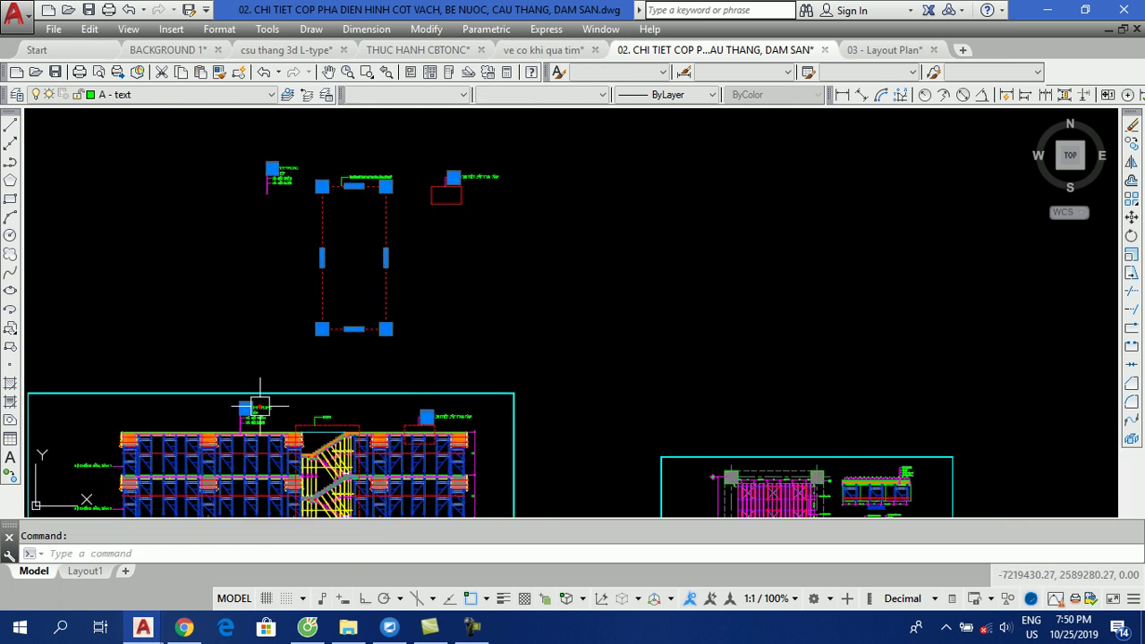
pyautogui.press('Escape')
pyautogui.moveTo(405, 322); pyautogui.dragTo(403, 237, button='middle')
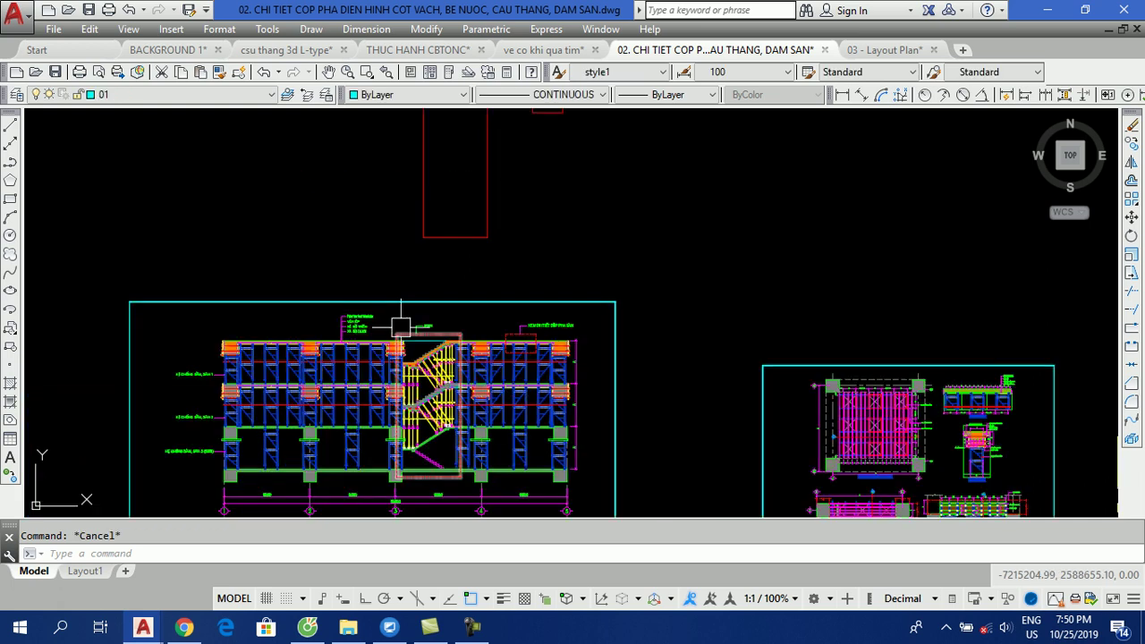
pyautogui.scroll(2, 325, 356)
pyautogui.scroll(2, 324, 356)
# Step: Change the 'XEM CHI TIẾT CỐP PHA SÀN' label text to 'ctrl + shift + a'
pyautogui.scroll(3, 775, 309)
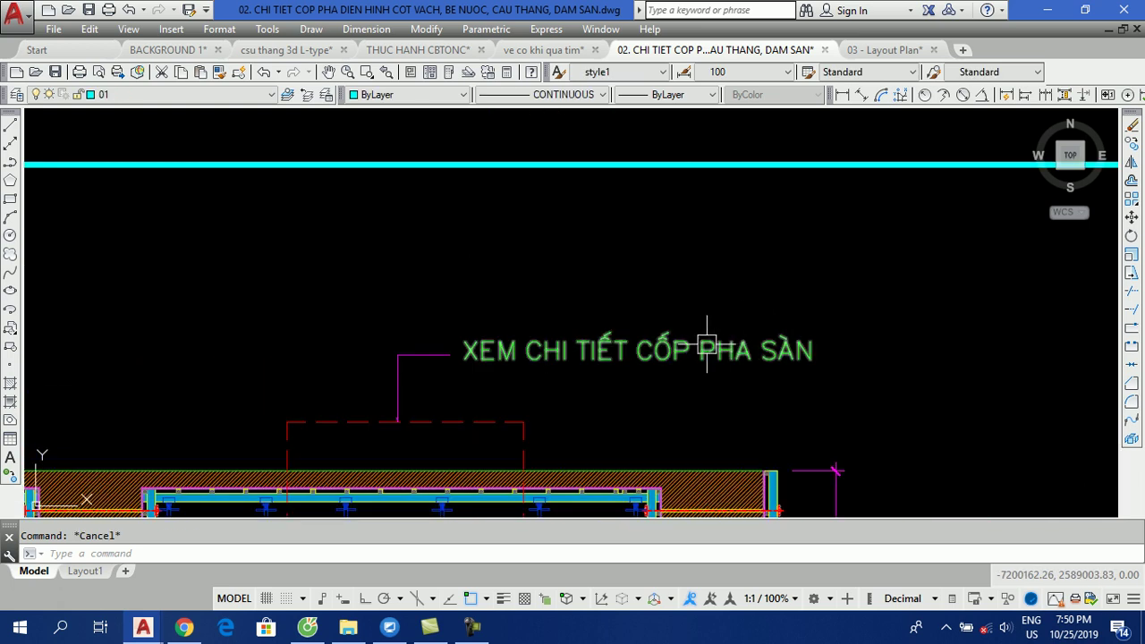
pyautogui.click(693, 349)
pyautogui.doubleClick(695, 357)
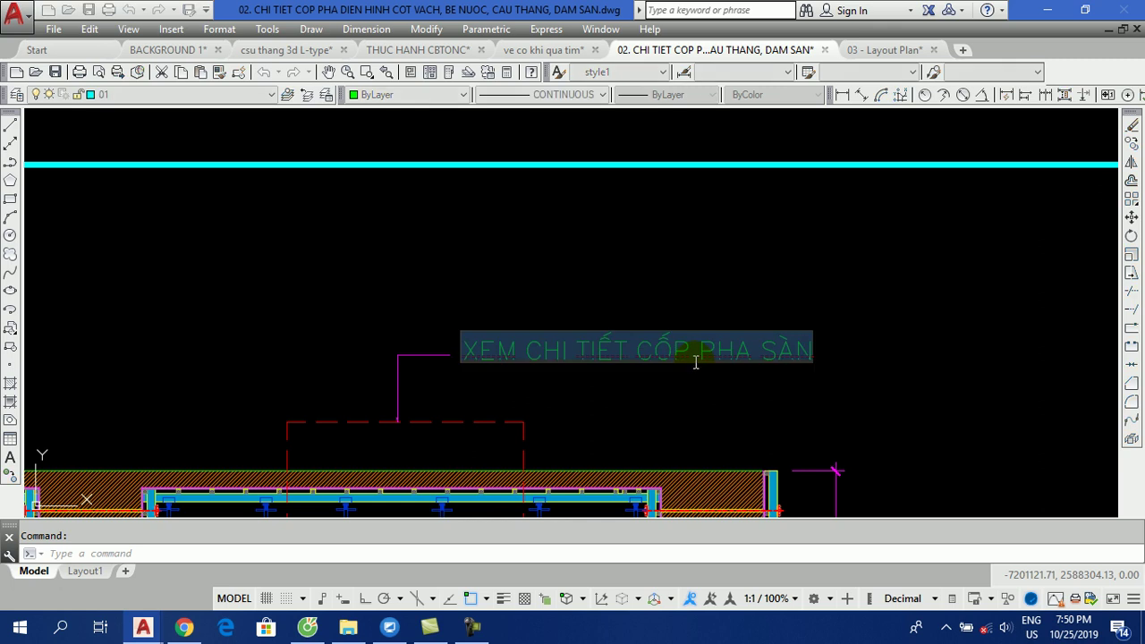
pyautogui.write('C')
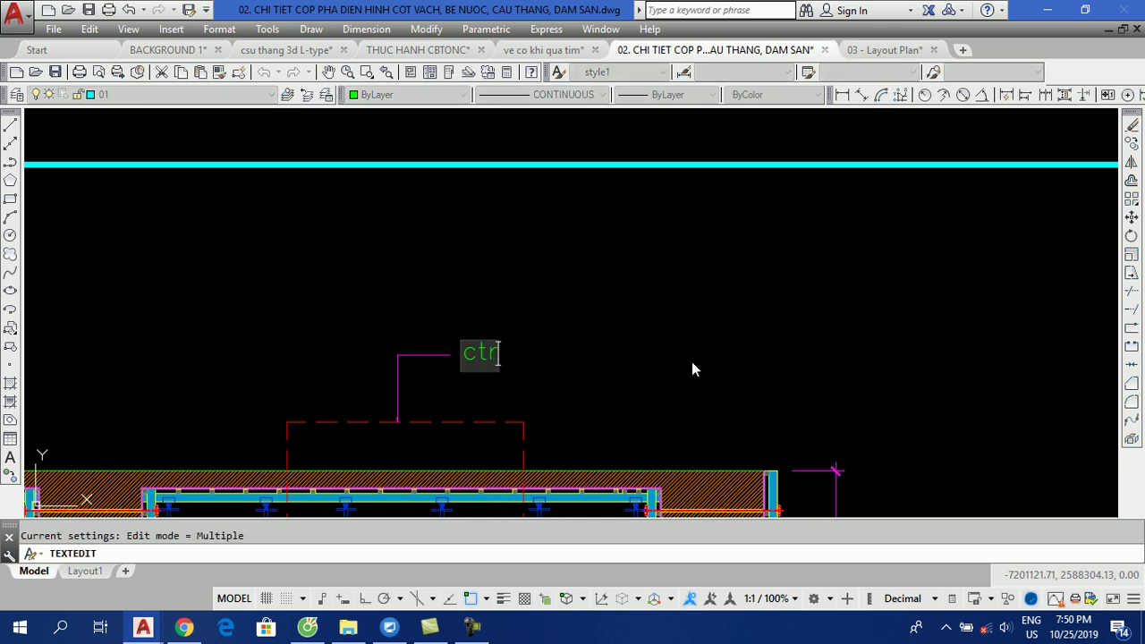
pyautogui.write(' + ')
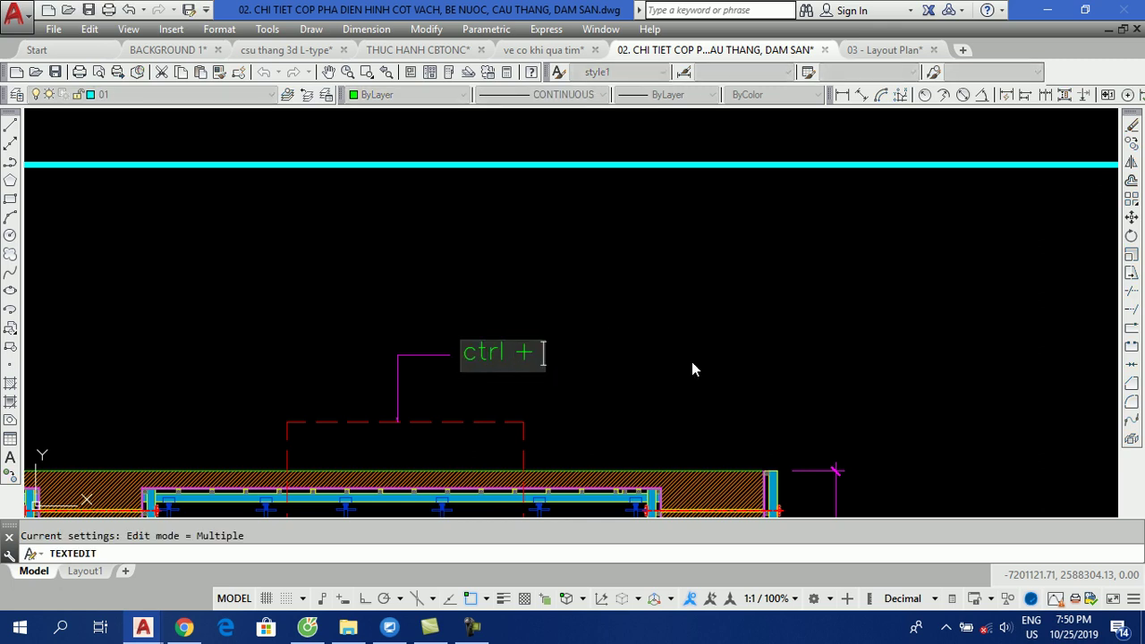
pyautogui.write('shift ')
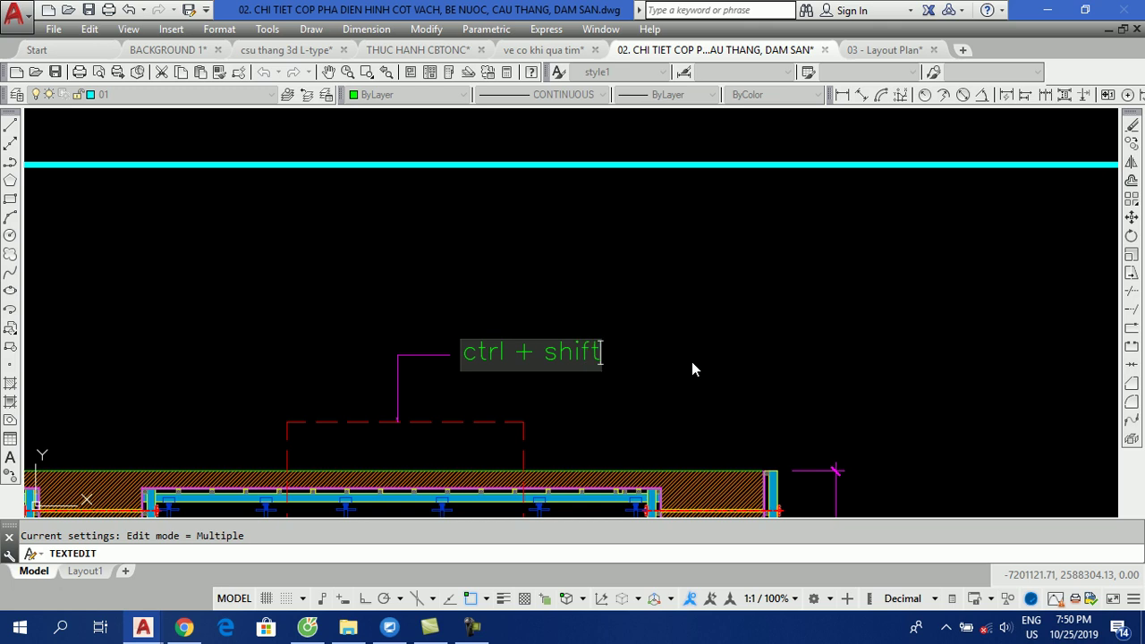
pyautogui.write('+ ')
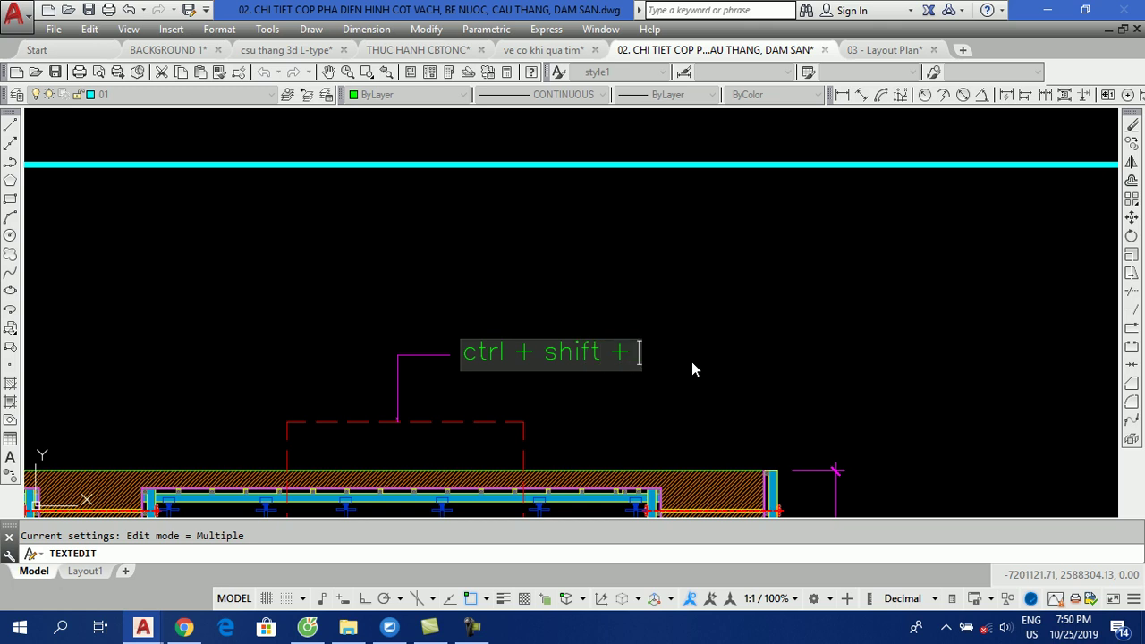
pyautogui.write('d')
pyautogui.scroll(3, 597, 350)
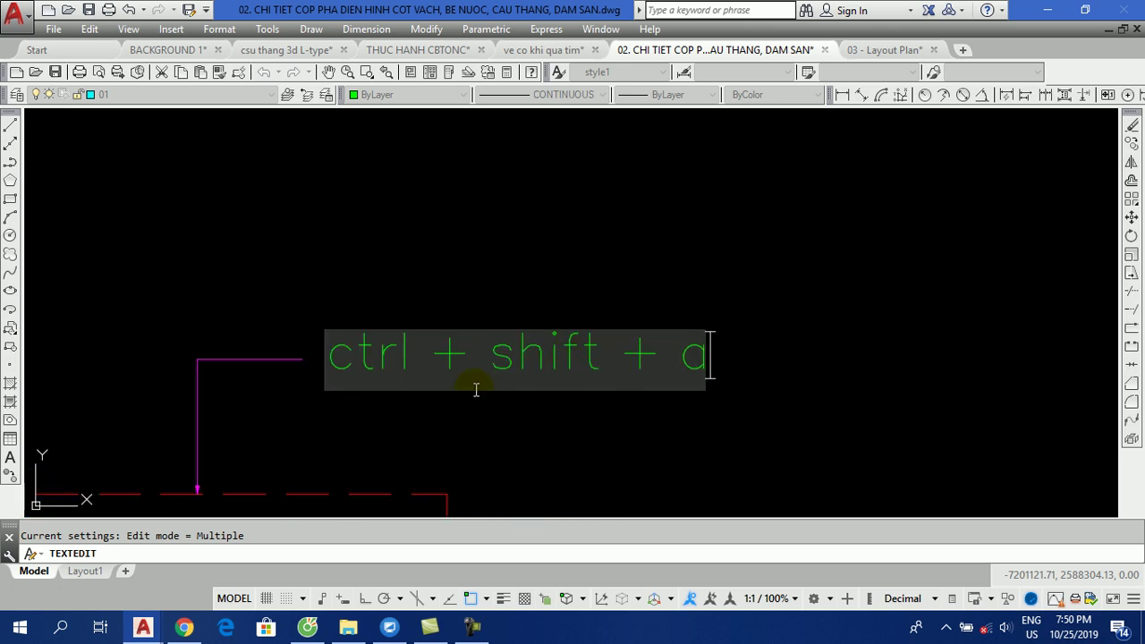
pyautogui.moveTo(326, 354); pyautogui.dragTo(780, 362)
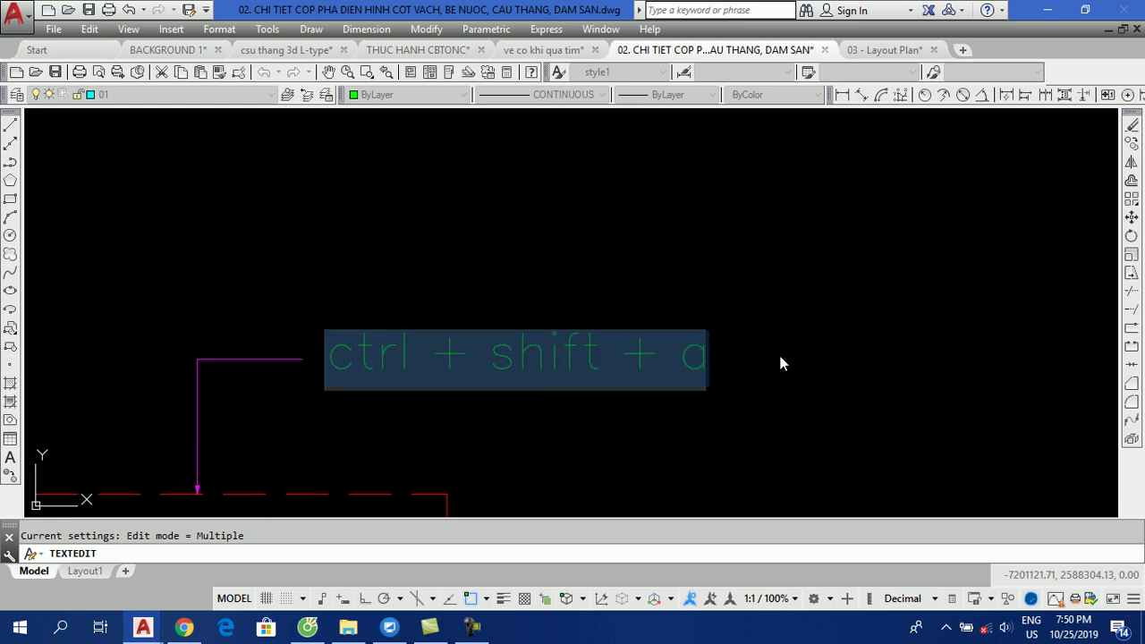
pyautogui.click(564, 418)
pyautogui.press('Escape')
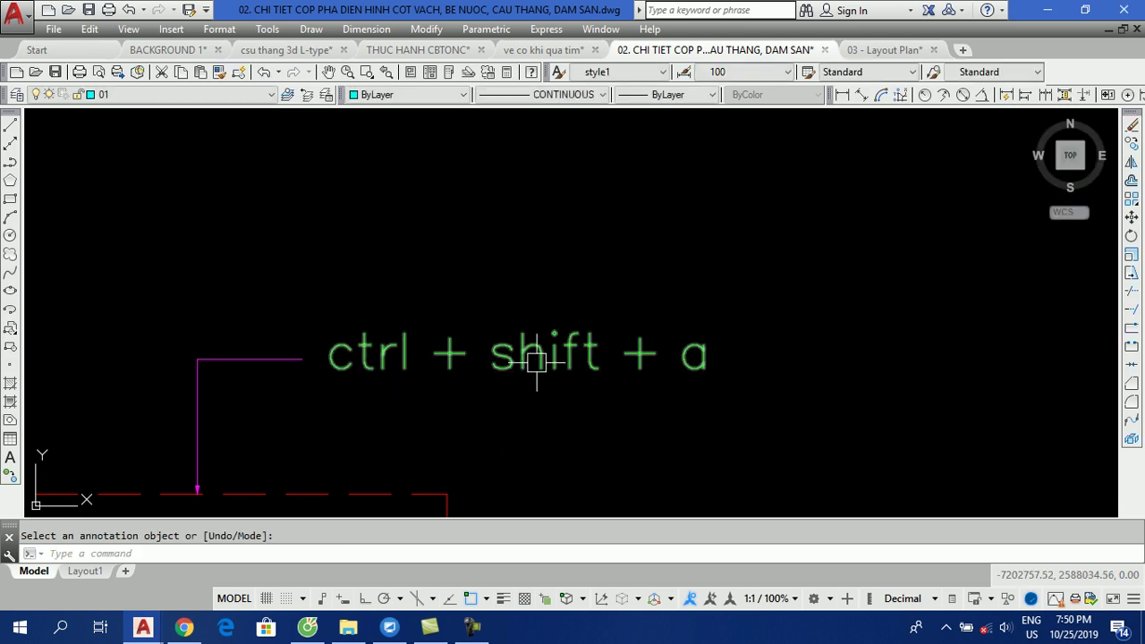
# Step: Pick the upper-right scaffold frame to confirm it selects as one whole group
pyautogui.scroll(-3, 540, 335)
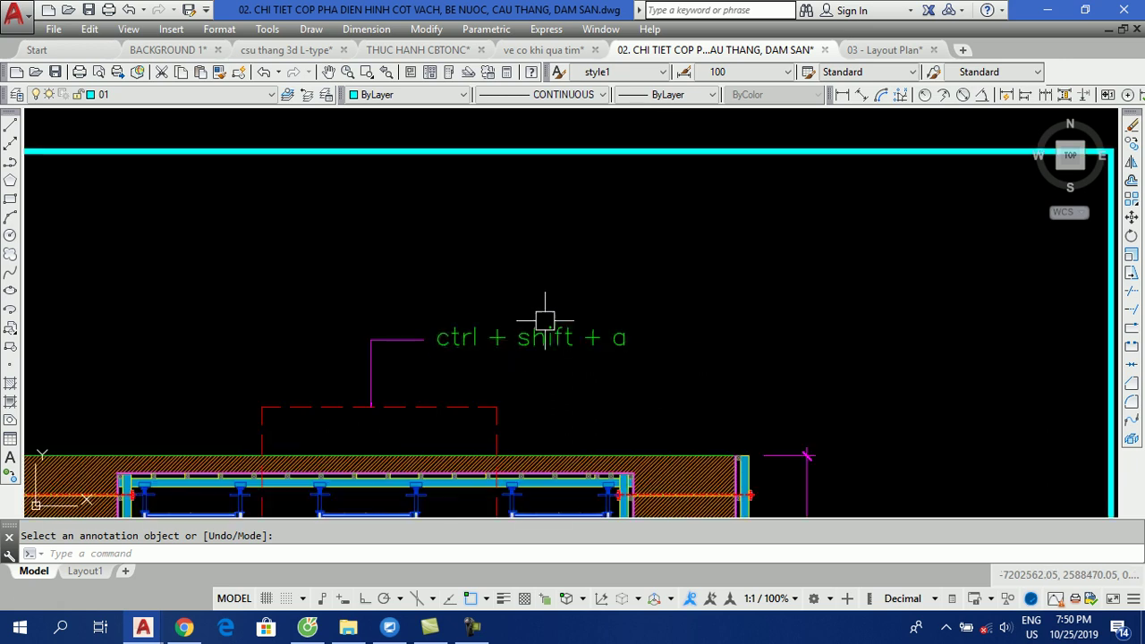
pyautogui.scroll(-2, 540, 338)
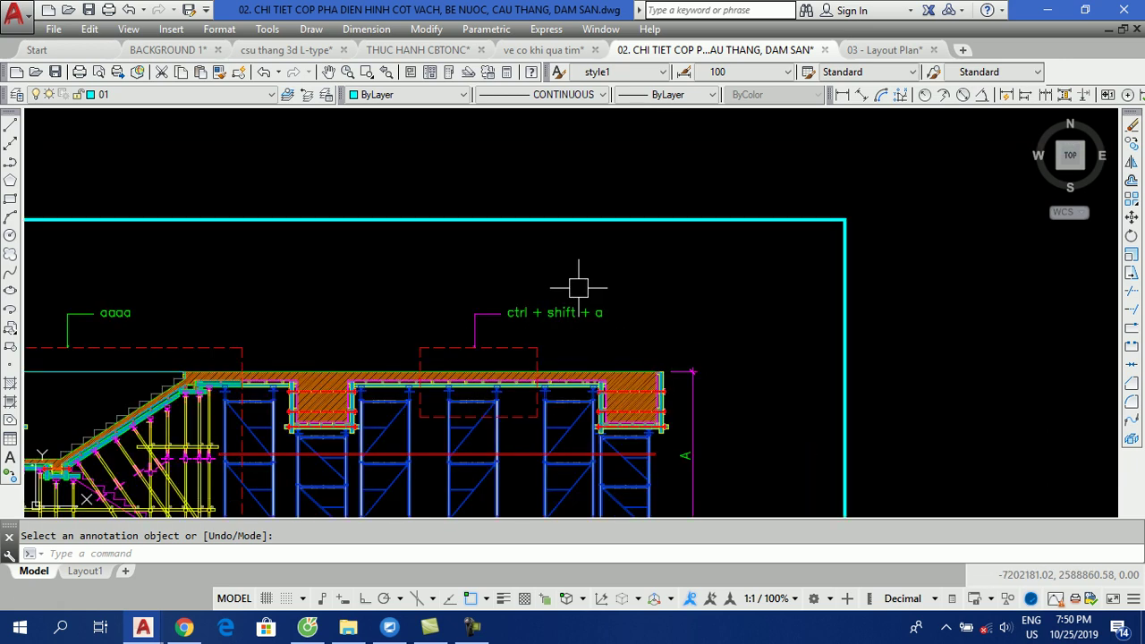
pyautogui.scroll(-1, 537, 308)
pyautogui.click(439, 152)
pyautogui.click(366, 339)
pyautogui.press('Escape')
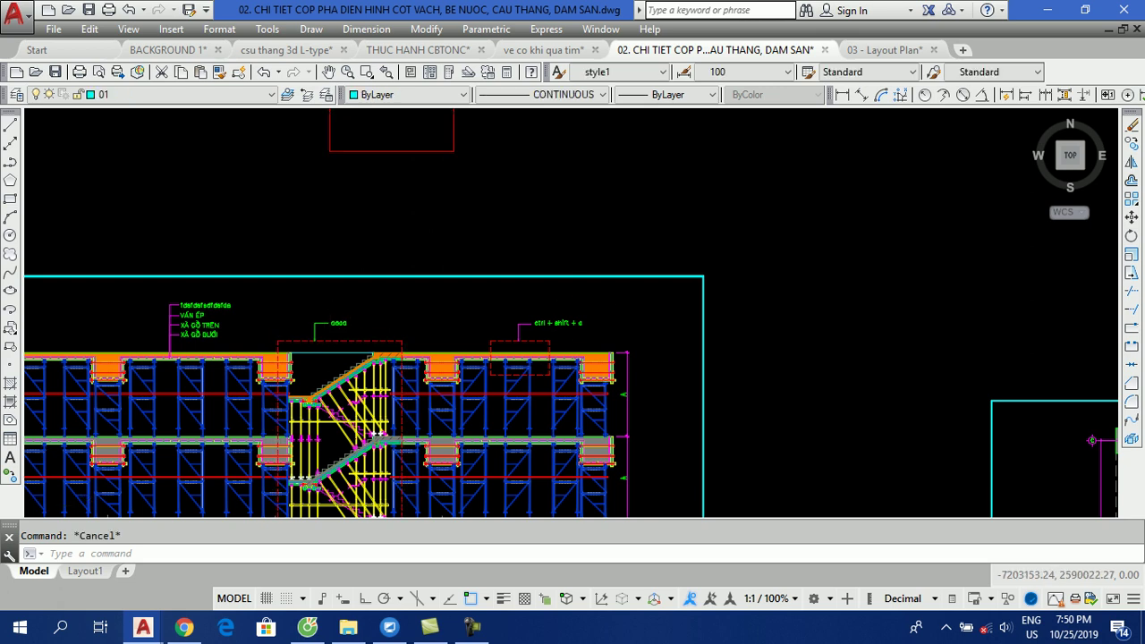
pyautogui.scroll(-3, 528, 358)
pyautogui.scroll(3, 547, 364)
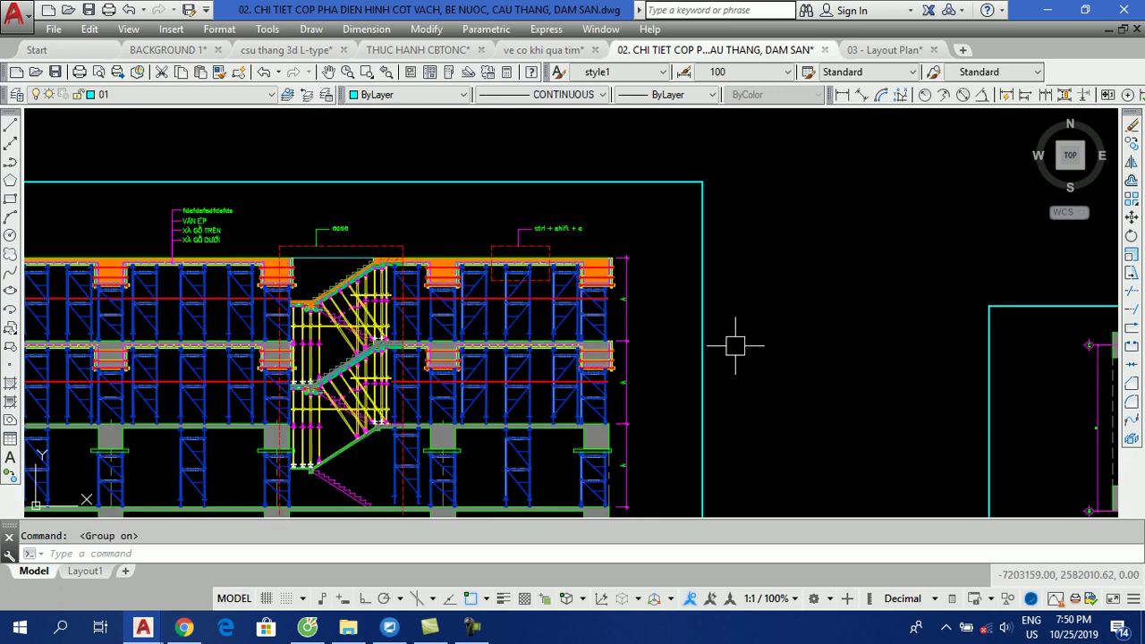
pyautogui.click(526, 320)
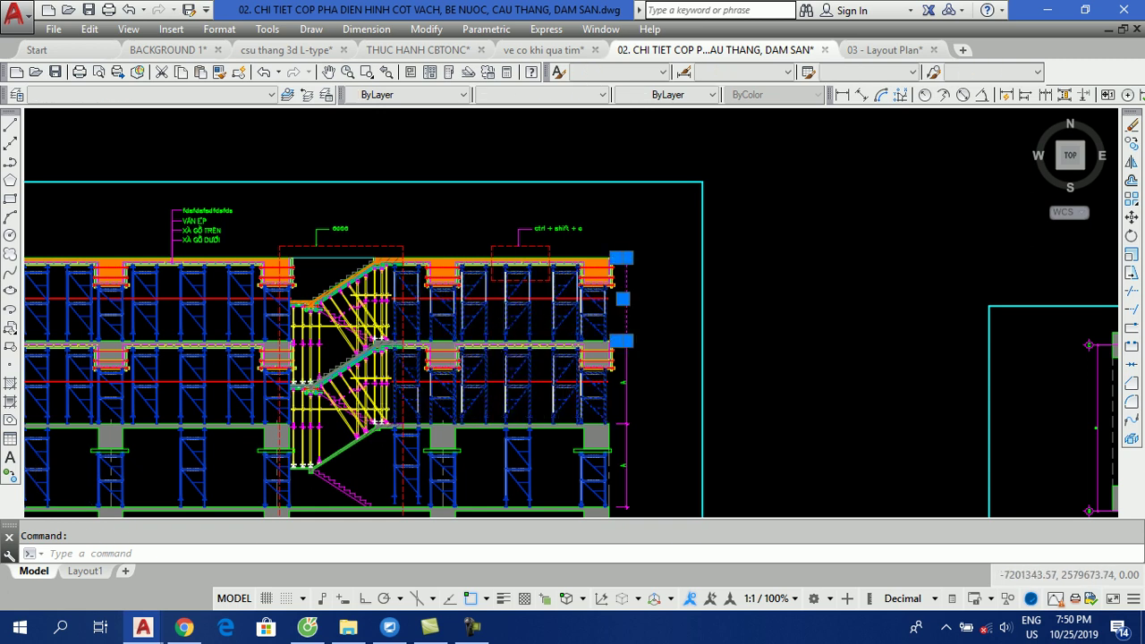
pyautogui.scroll(-3, 544, 396)
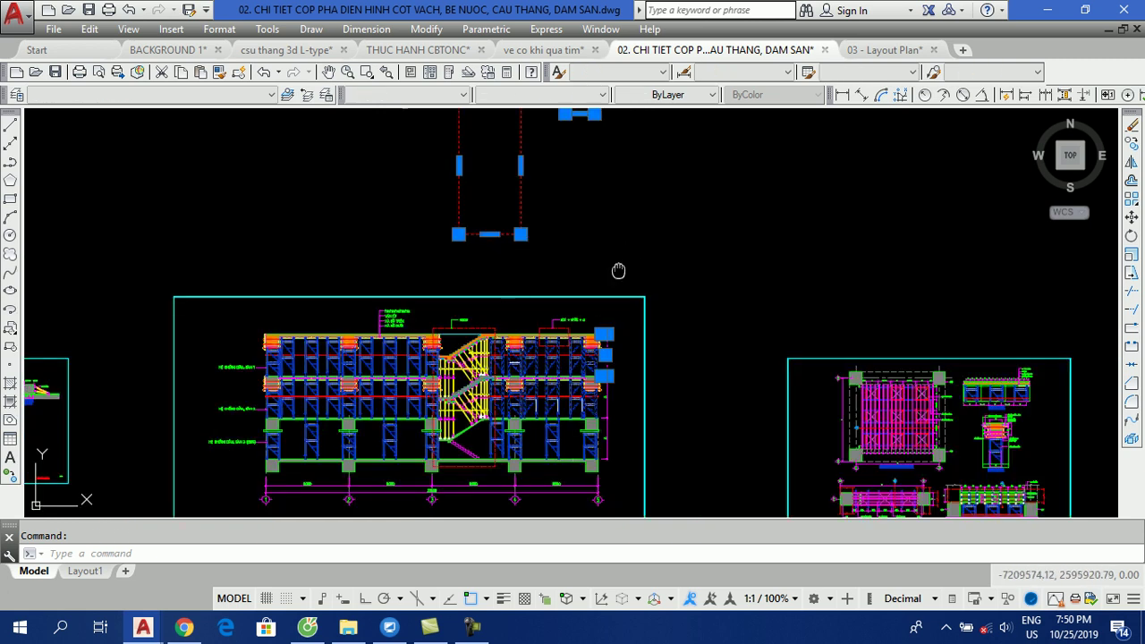
pyautogui.moveTo(618, 270); pyautogui.dragTo(565, 451, button='middle')
pyautogui.press('Escape')
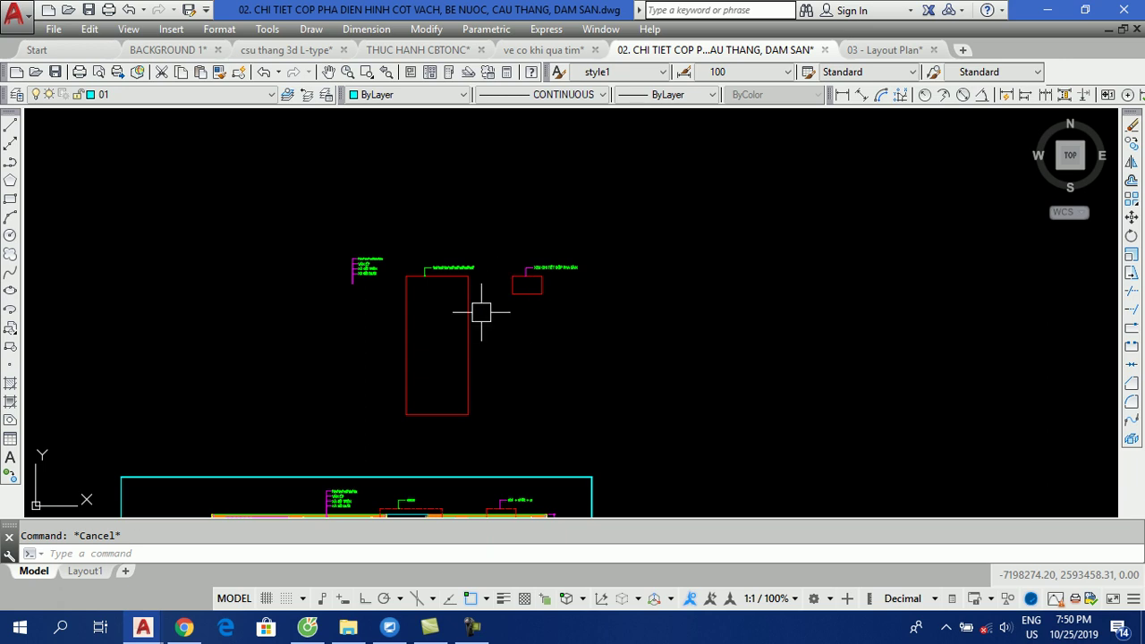
pyautogui.scroll(3, 468, 274)
pyautogui.scroll(3, 463, 259)
pyautogui.click(459, 251)
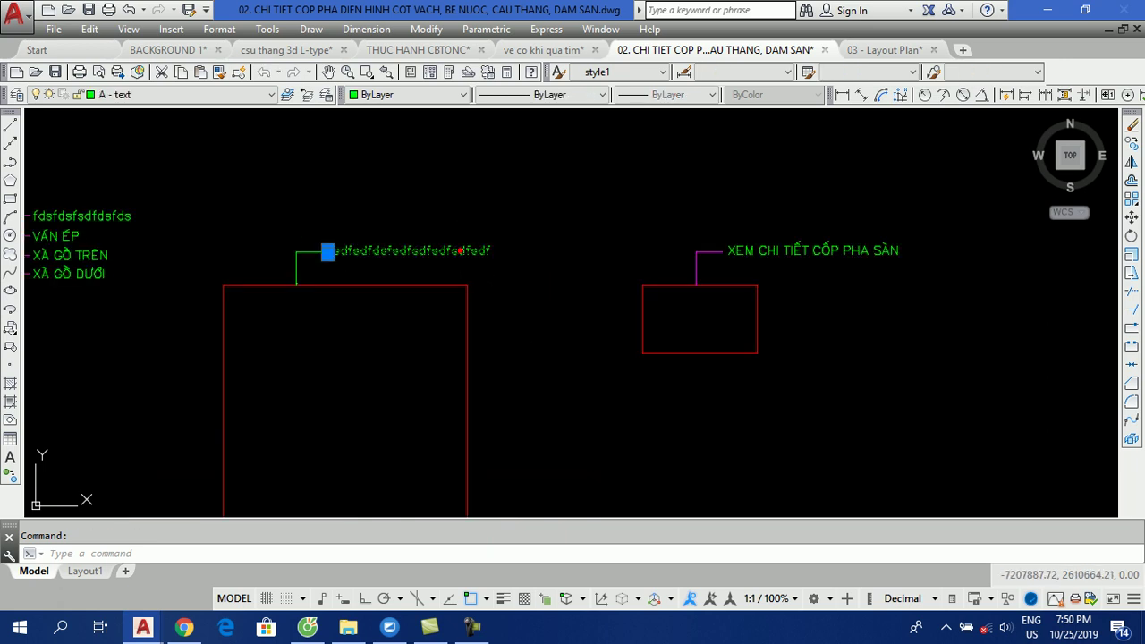
pyautogui.doubleClick(458, 251)
pyautogui.click(463, 278)
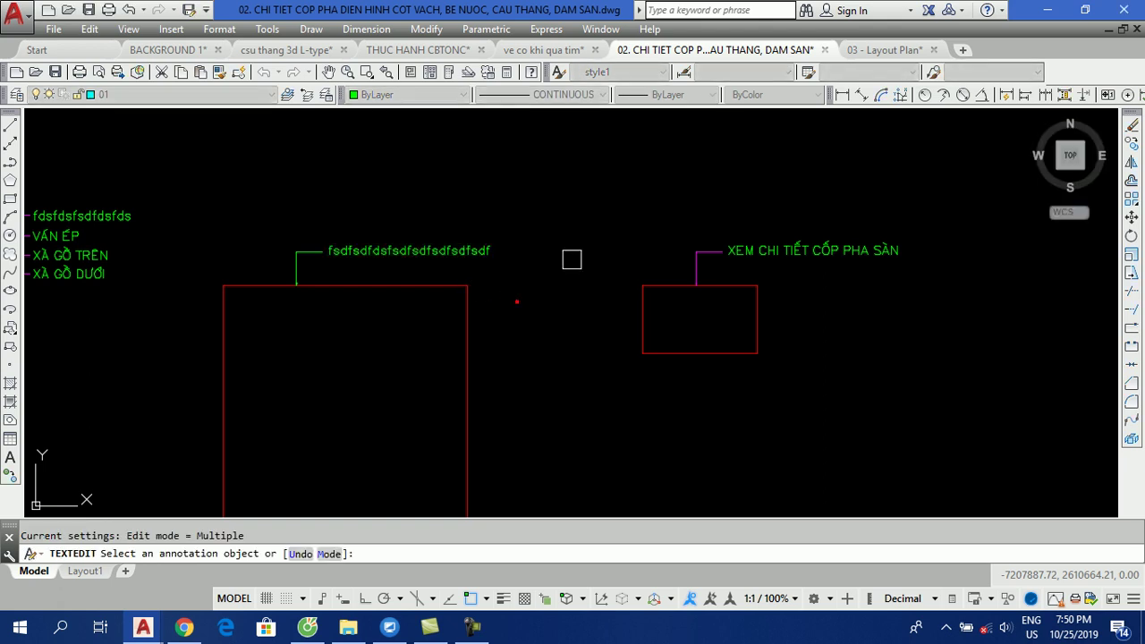
pyautogui.press('Escape')
pyautogui.click(820, 242)
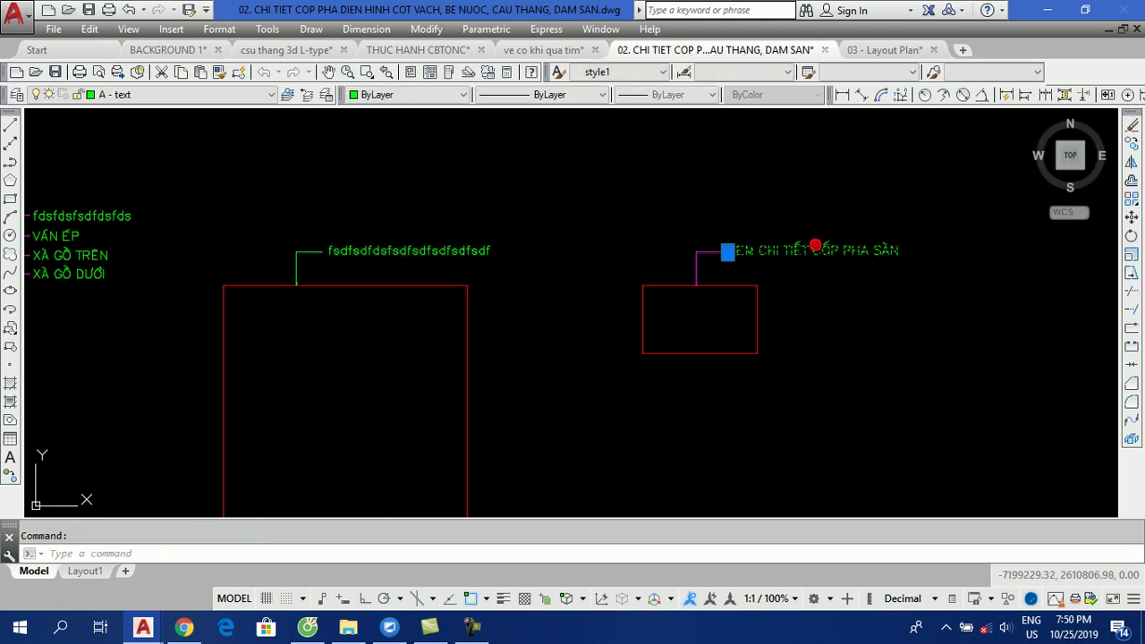
pyautogui.press('Return')
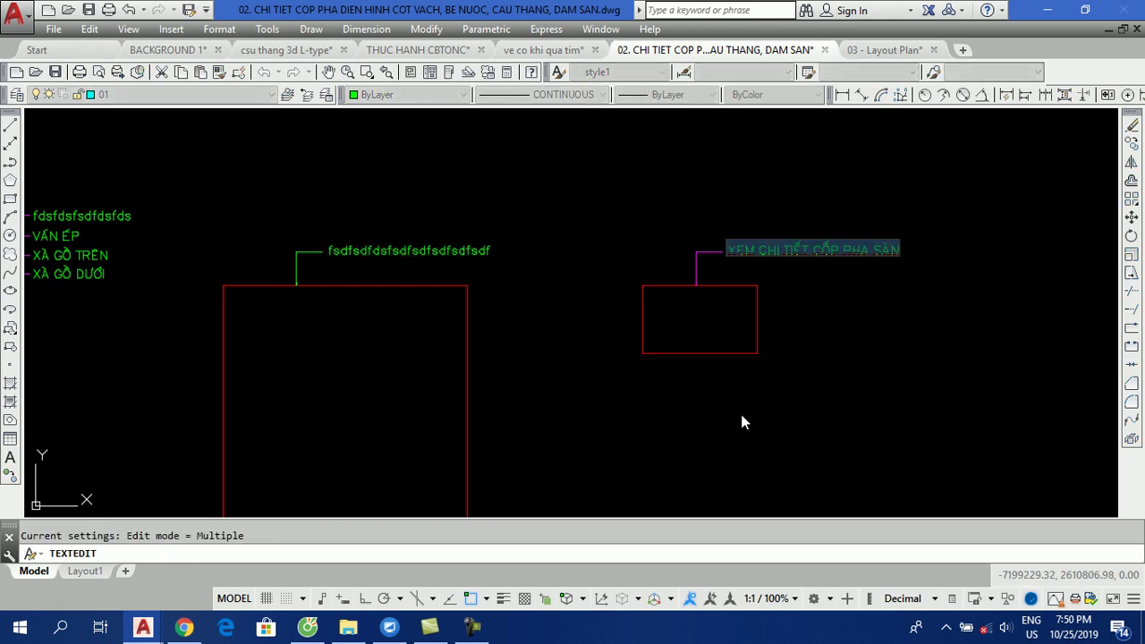
pyautogui.click(729, 415)
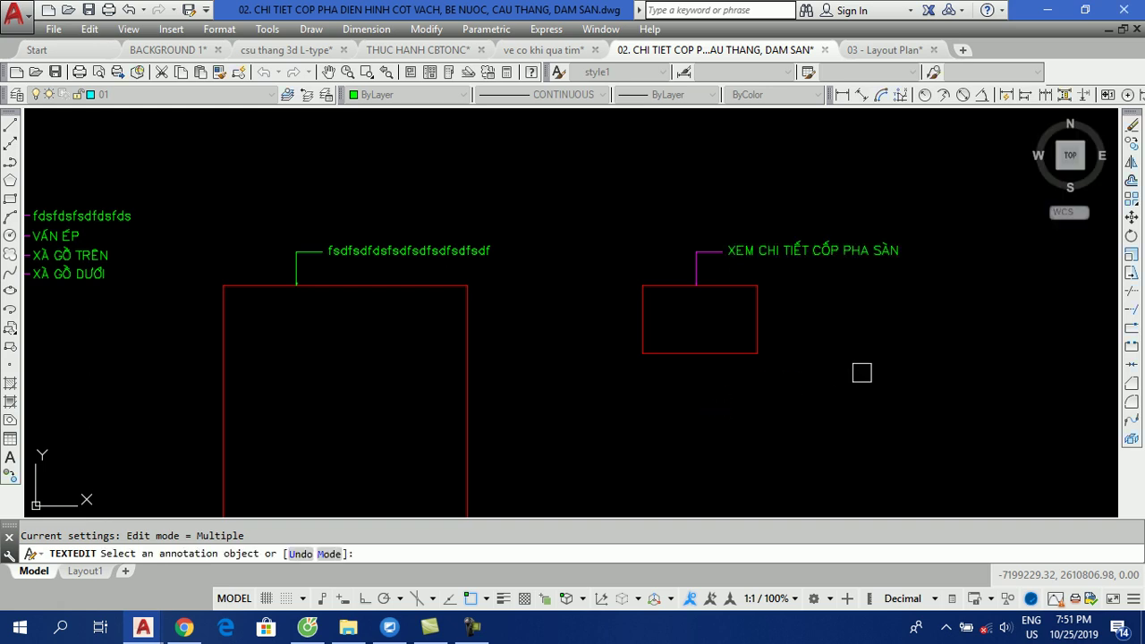
pyautogui.scroll(-5, 531, 184)
pyautogui.scroll(-1, 549, 225)
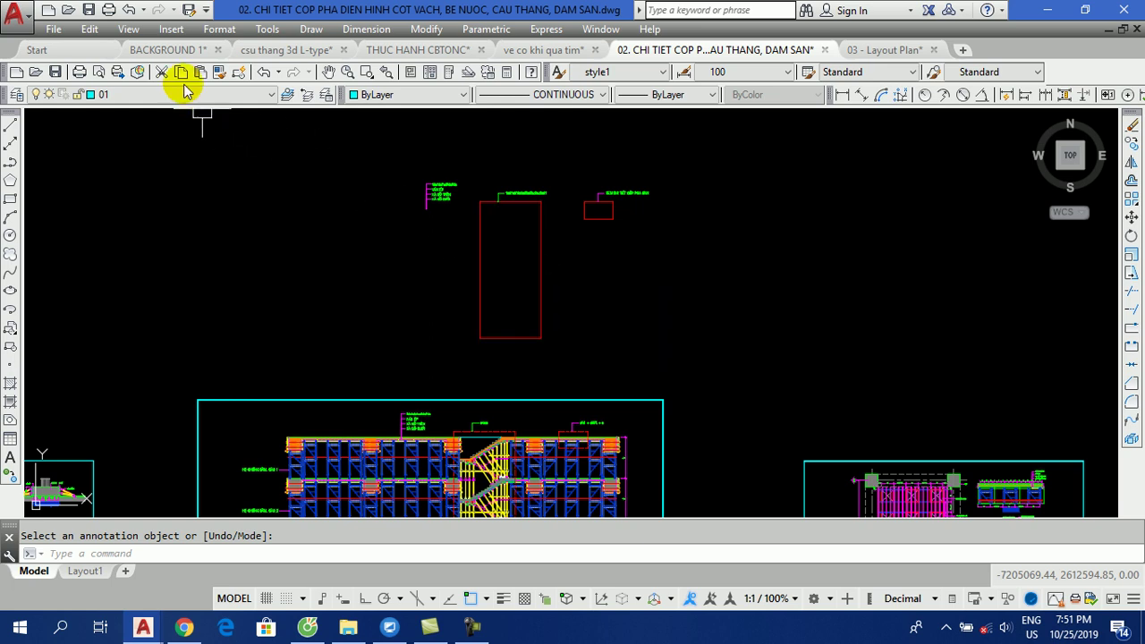
# Step: Switch to the BACKGROUND 1 drawing with the 'GROUP LÀ 1 LỆNH RẤT HAY TRONG AUTOCAD' slide
pyautogui.click(170, 50)
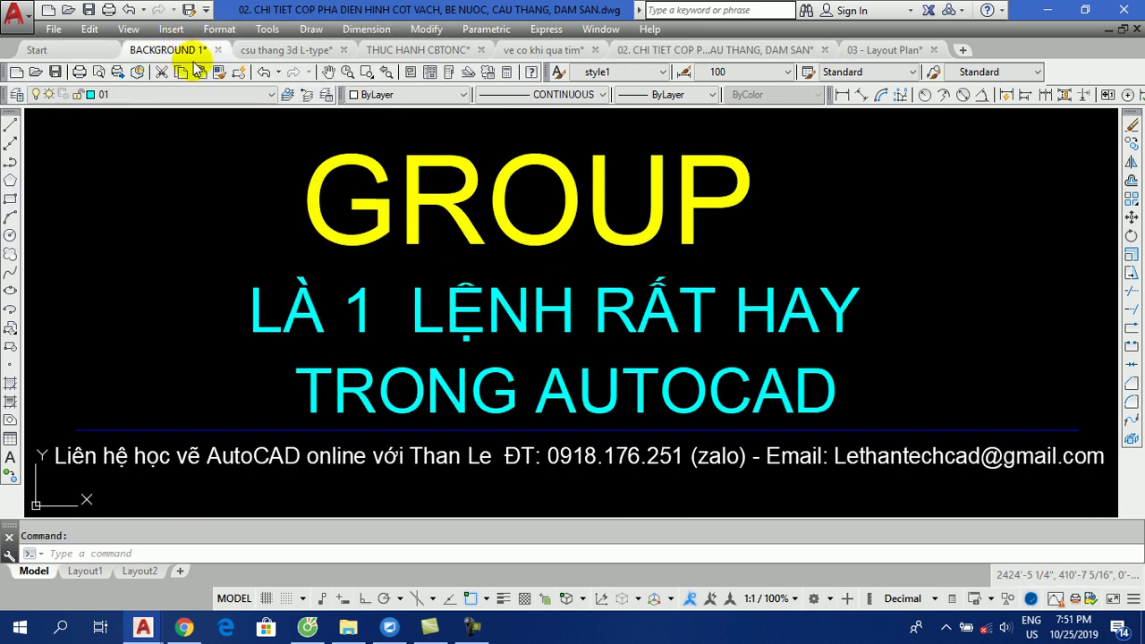